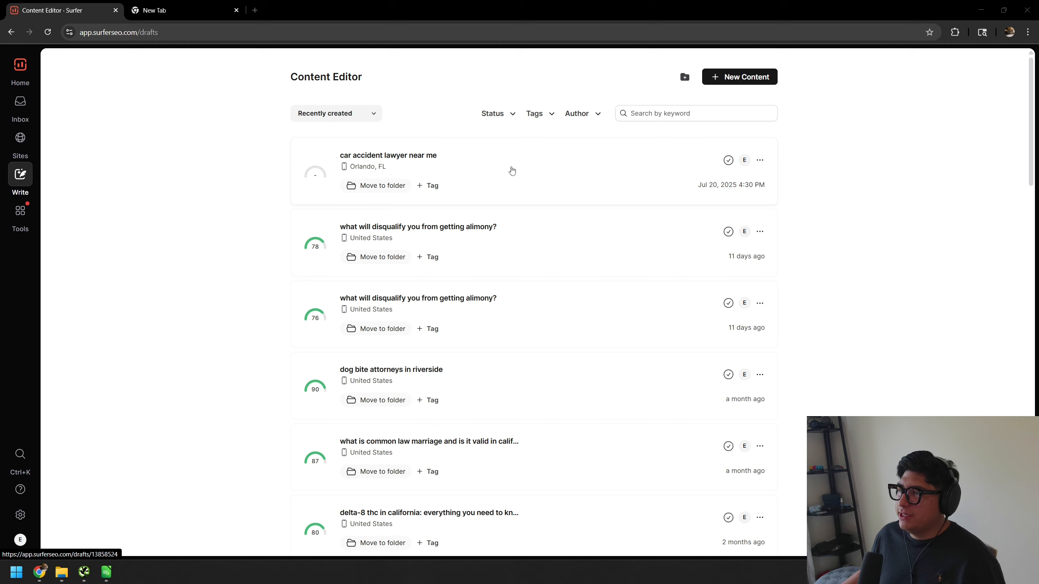
Step: Open the "car accident lawyer near me" draft for Orlando, FL and dismiss the satisfaction survey
click(512, 171)
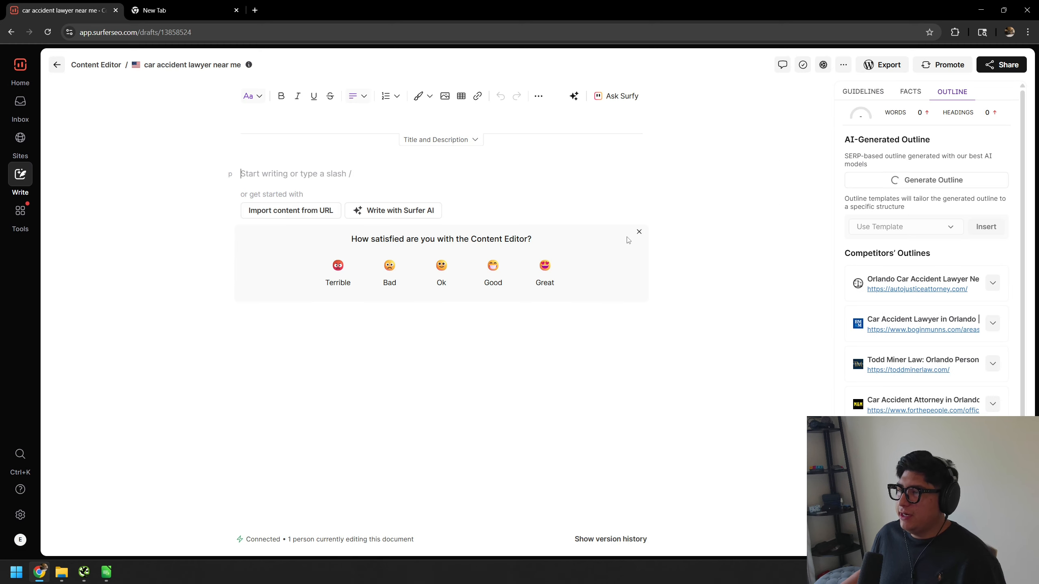
click(639, 232)
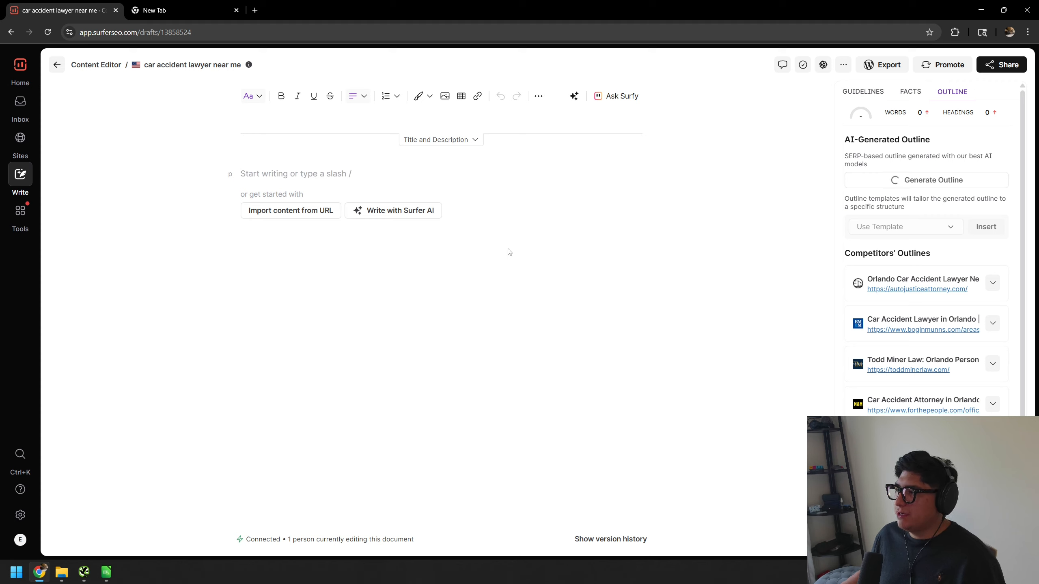
click(279, 179)
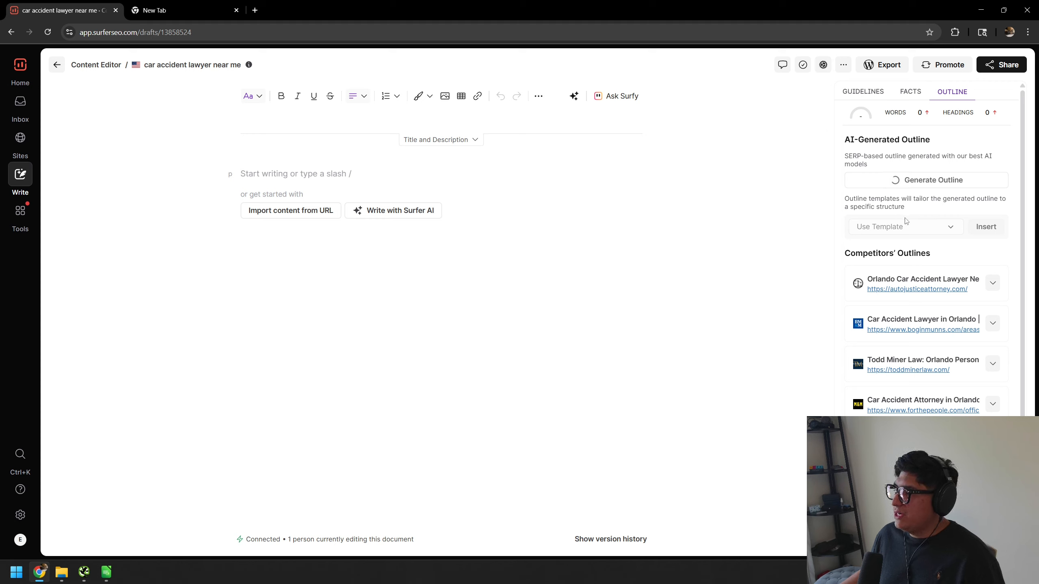
Step: Look over the competitors' outlines, open the draft's guideline customization and review the organic competitors list
scroll(905, 223, down, 1)
scroll(905, 223, up, 1)
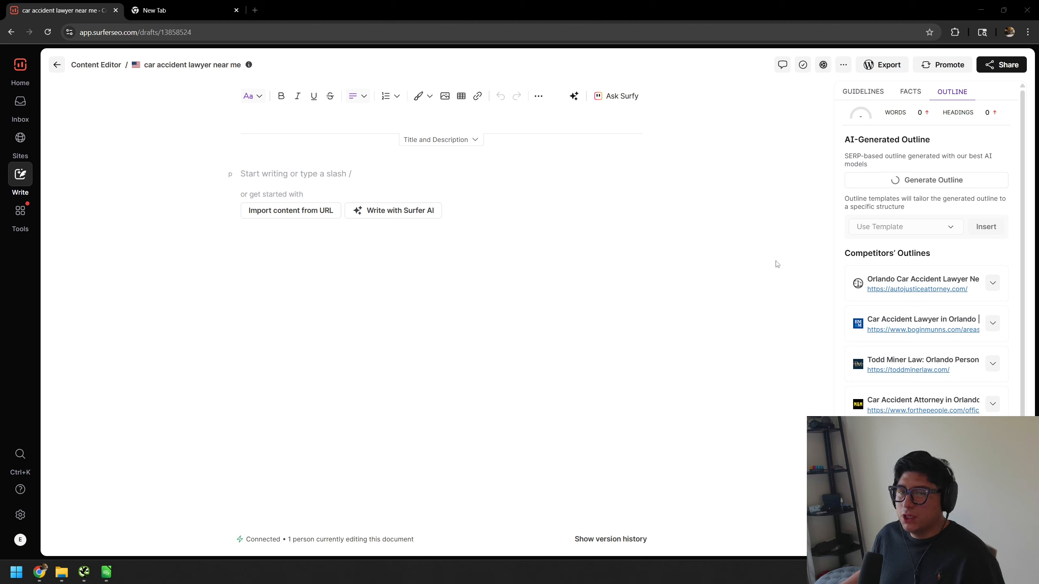
scroll(963, 302, down, 1)
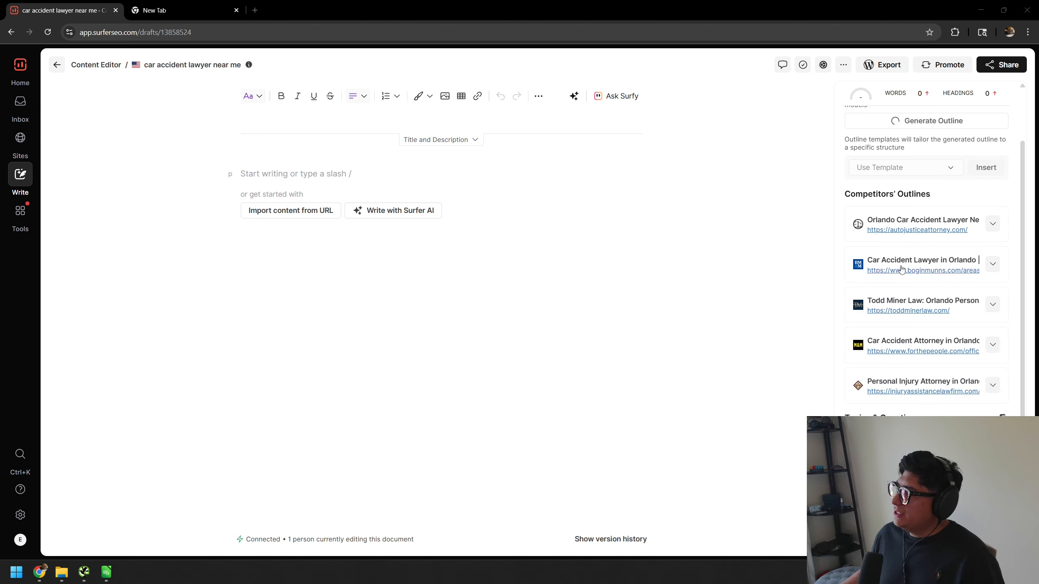
scroll(894, 297, up, 1)
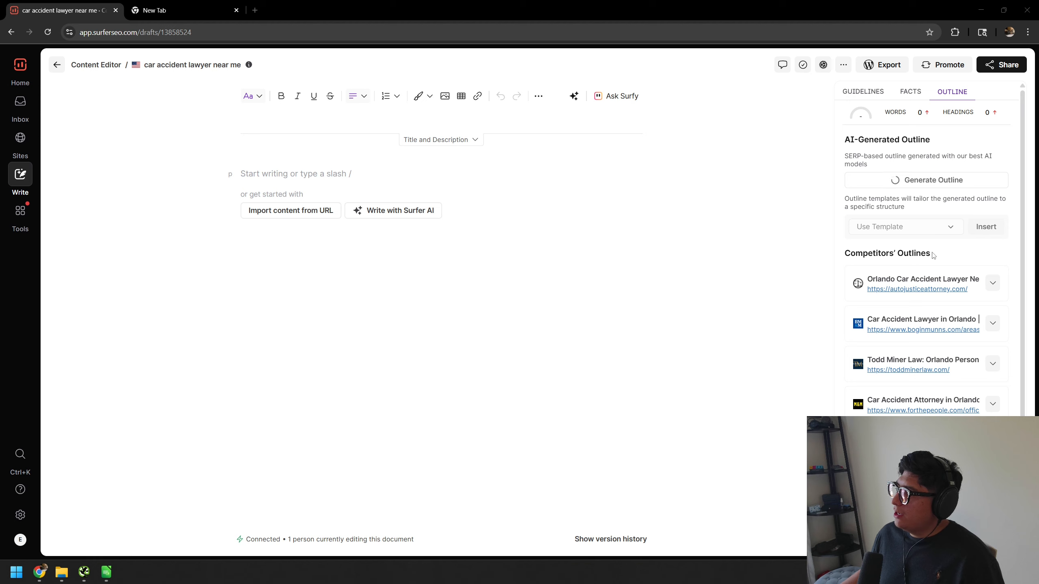
scroll(924, 343, down, 1)
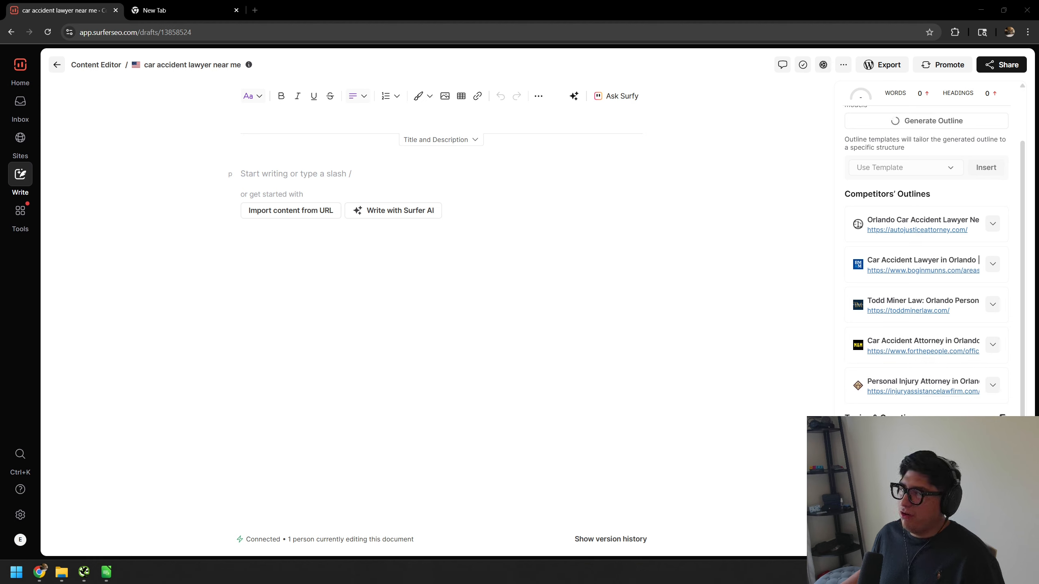
scroll(836, 93, up, 1)
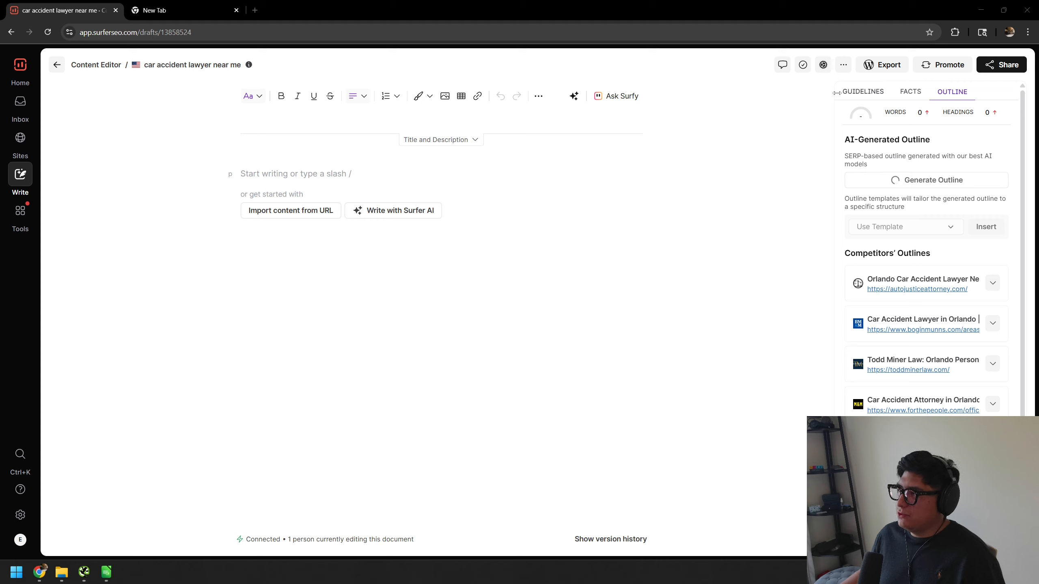
click(823, 65)
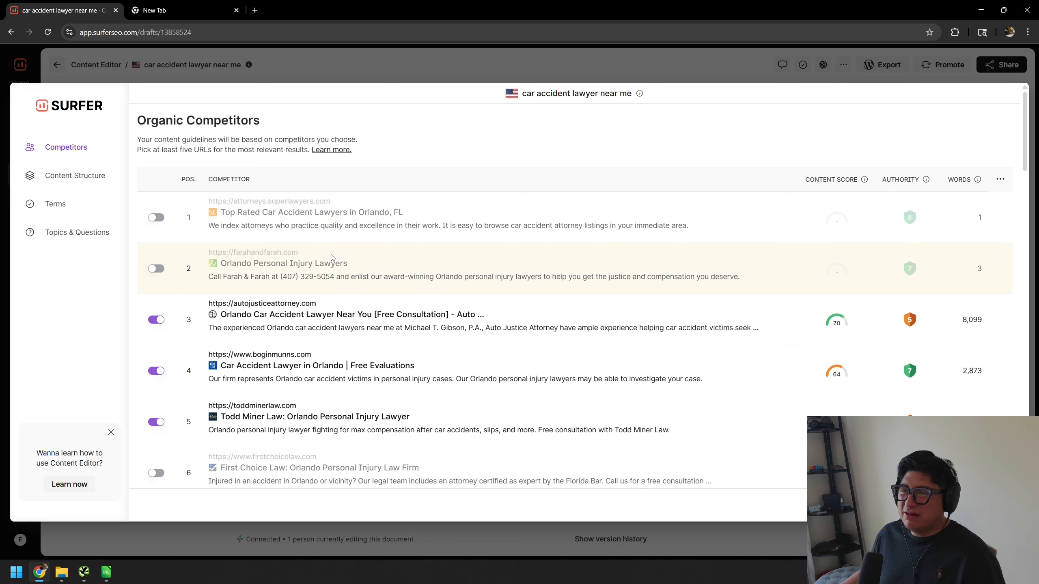
scroll(331, 257, down, 1)
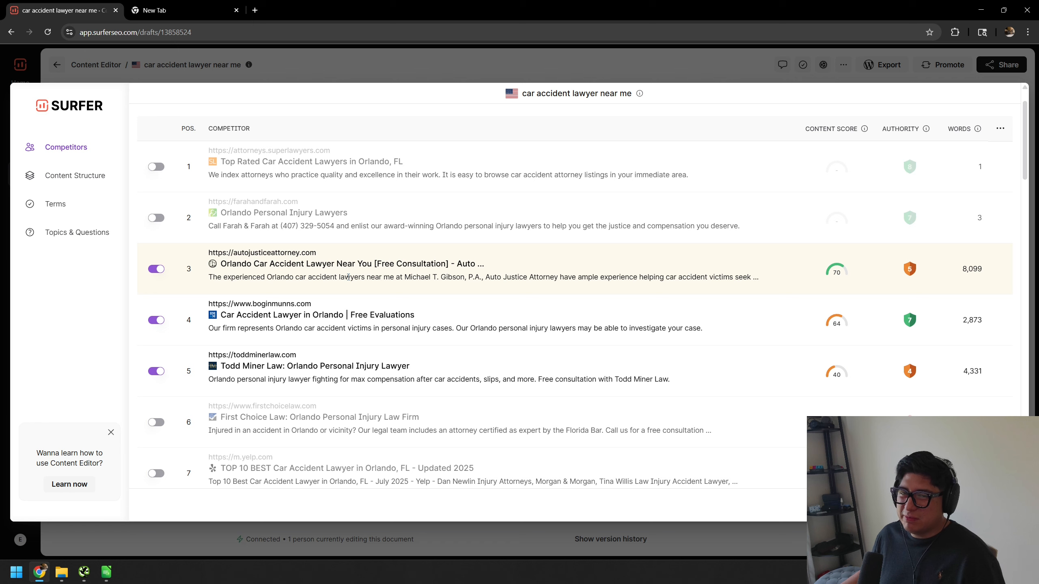
scroll(391, 168, up, 1)
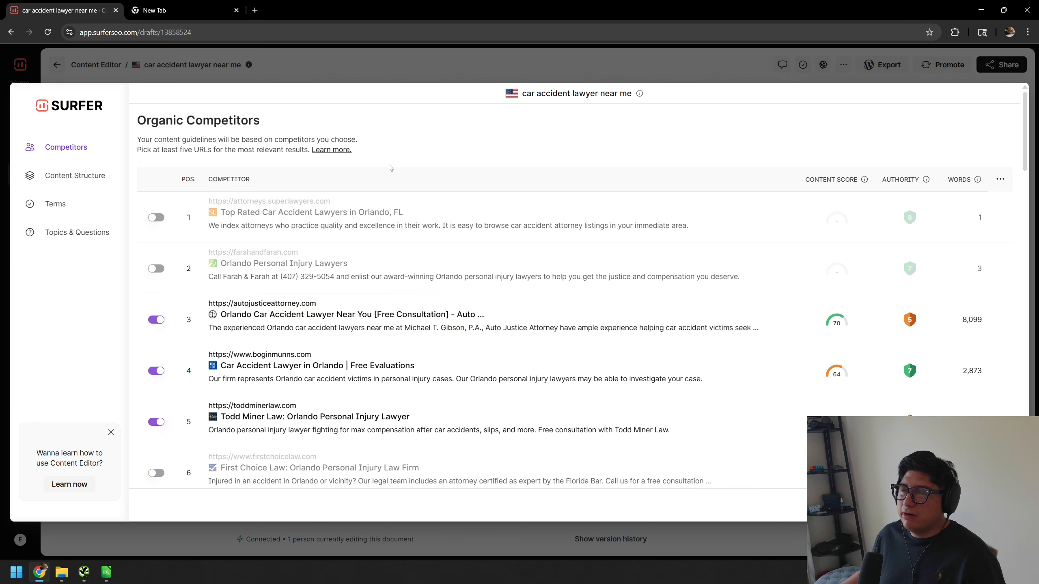
mouse_move(558, 96)
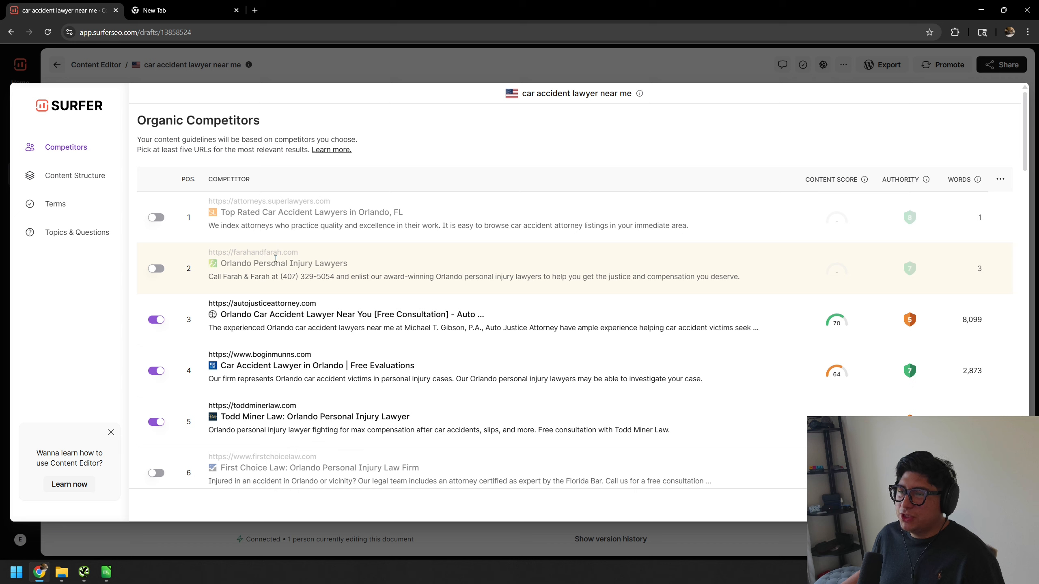
Step: Open the farahandfarah.com competitor page in a new tab, check its heading and go to its Orlando Car Accident Lawyer page
middle_click(270, 262)
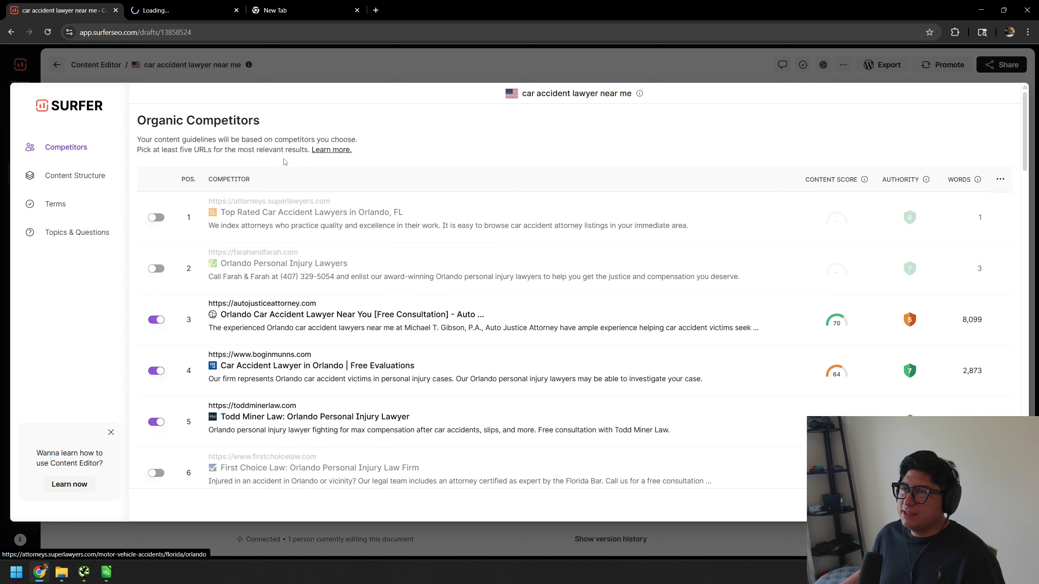
click(206, 12)
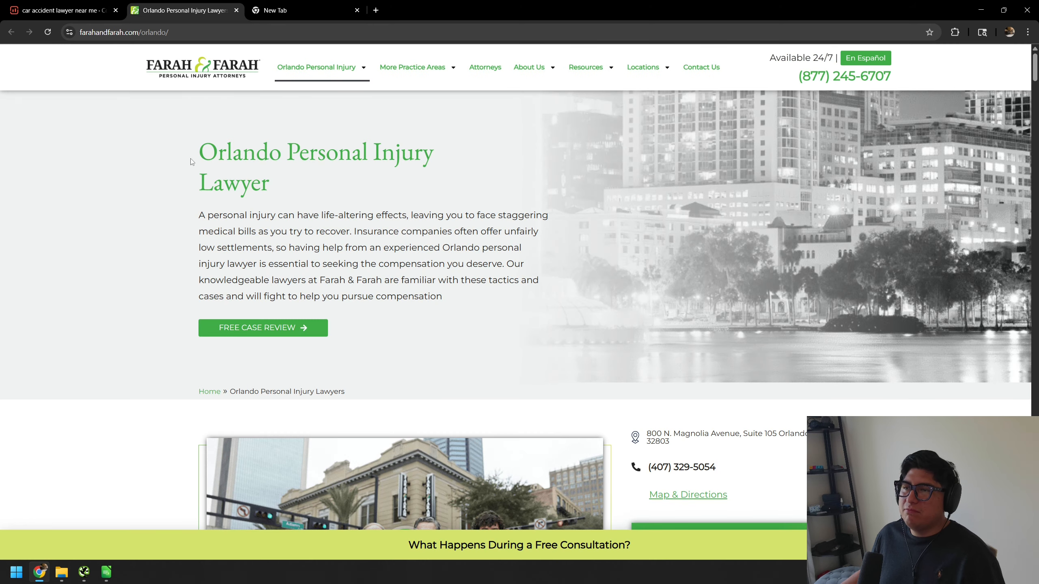
drag(186, 144, 377, 173)
click(297, 157)
mouse_move(352, 80)
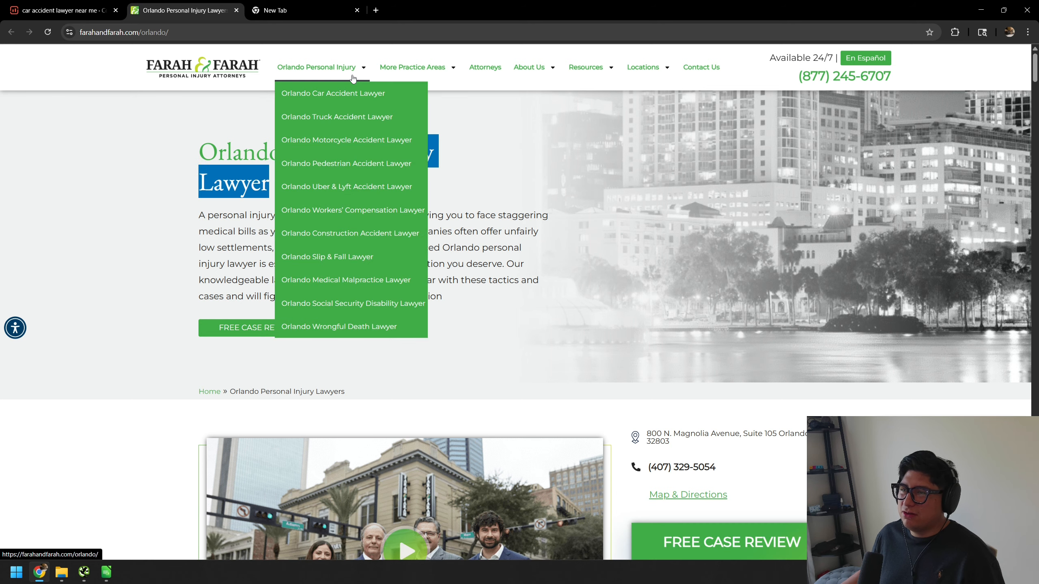
click(354, 97)
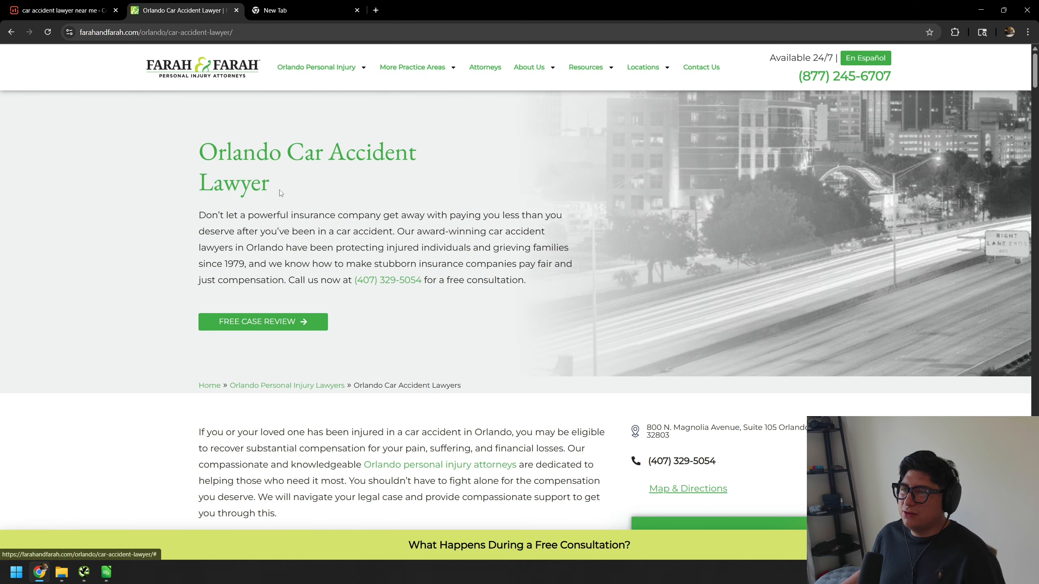
Step: Check the main heading and the URL of the Orlando Car Accident Lawyer page
drag(278, 194, 197, 159)
click(243, 32)
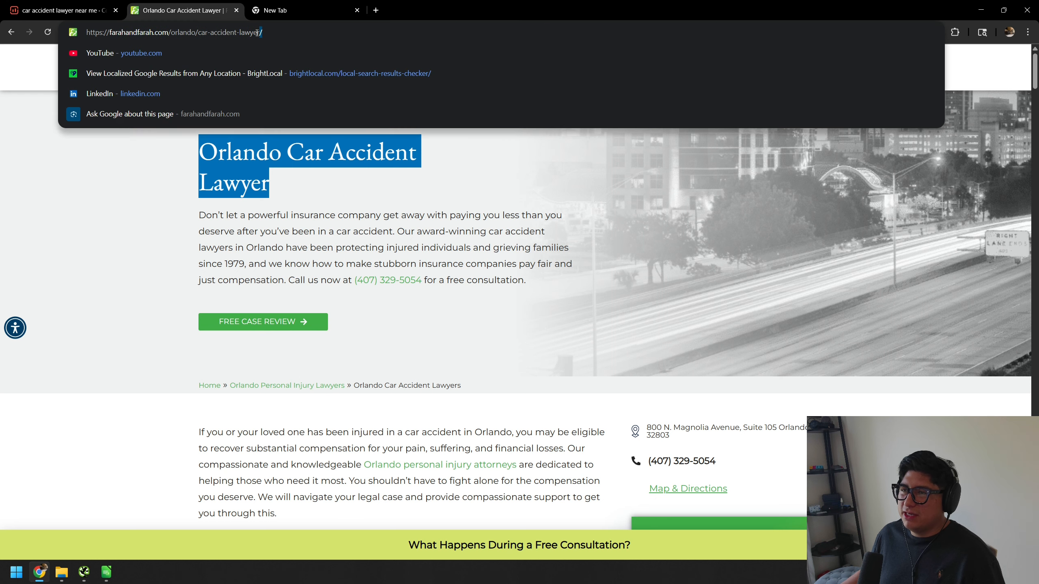
click(330, 193)
click(278, 32)
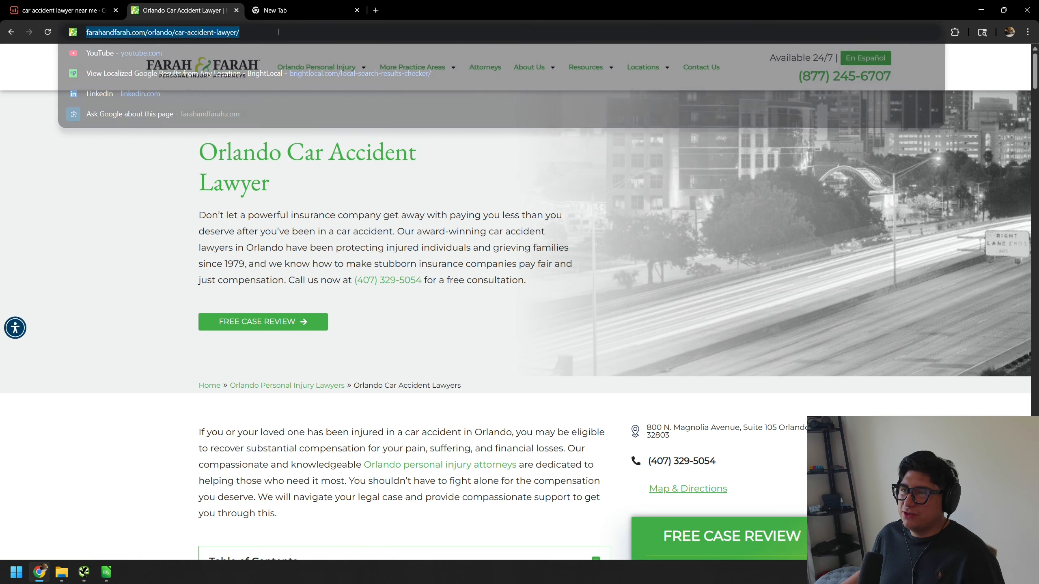
click(304, 189)
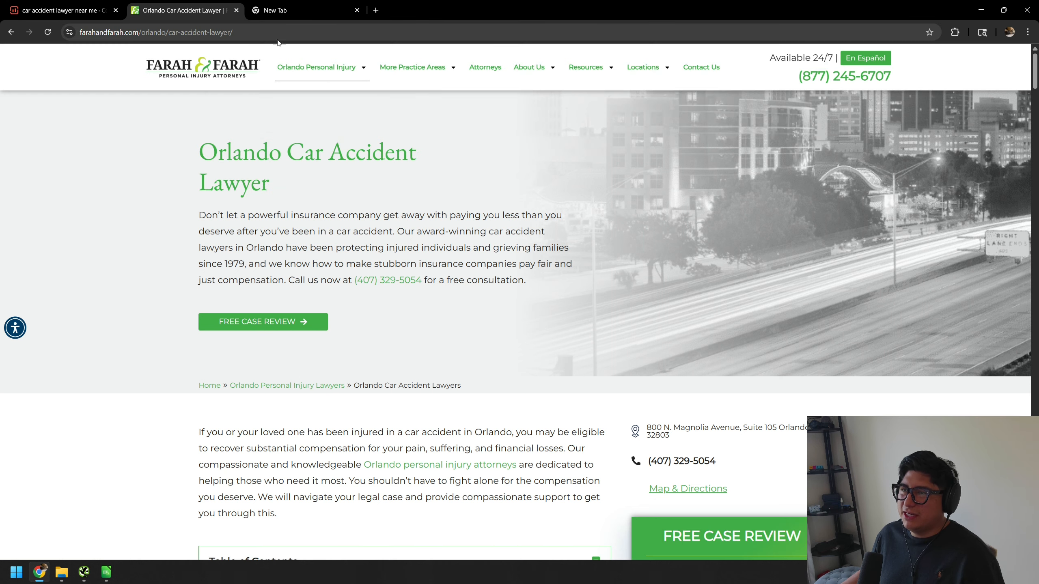
Step: Return to Surfer's organic competitors list, compare the top-ranked entries and open the toddminerlaw.com page
click(91, 14)
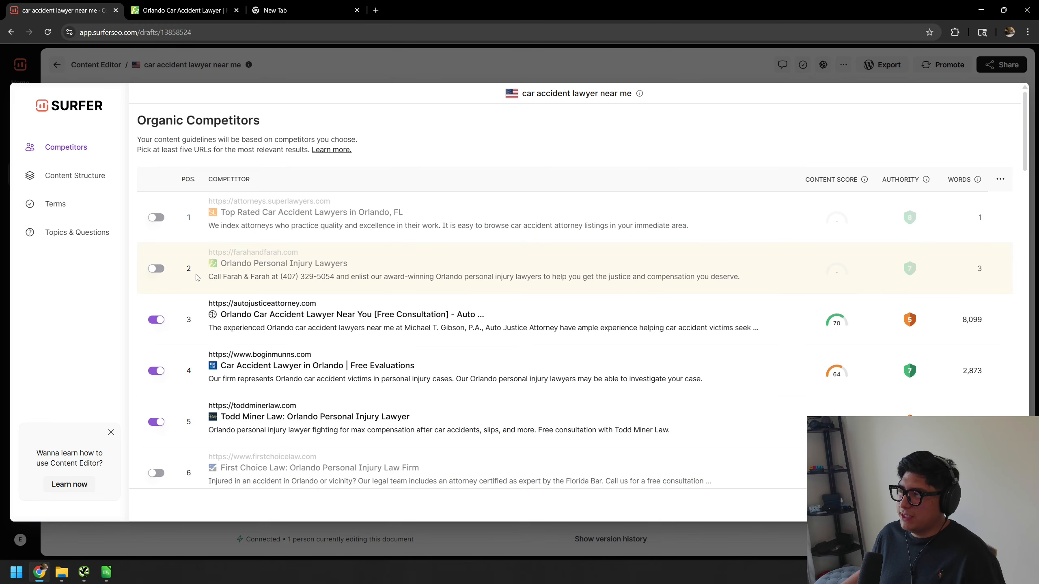
scroll(202, 305, down, 2)
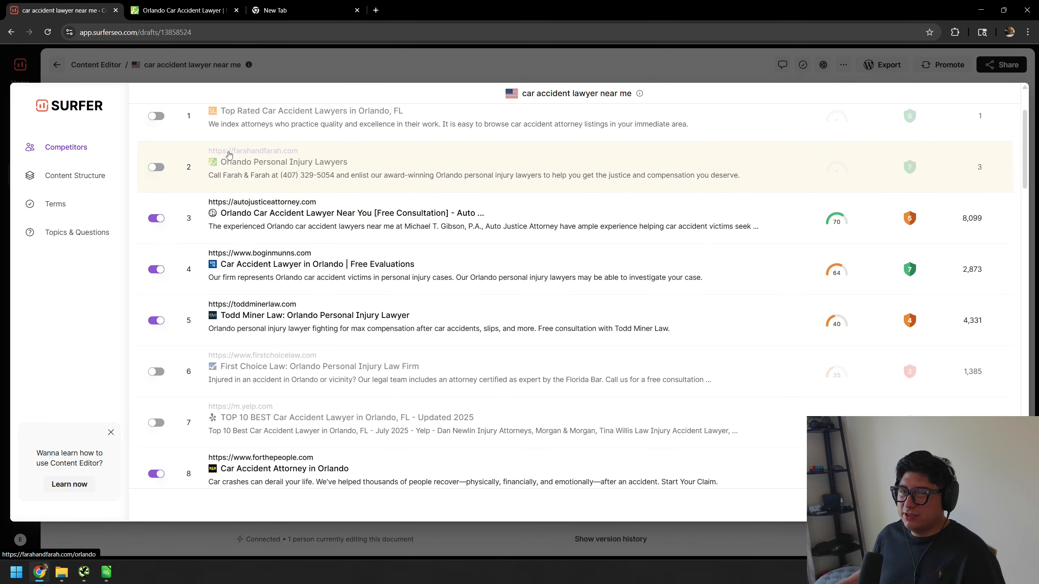
scroll(244, 234, up, 2)
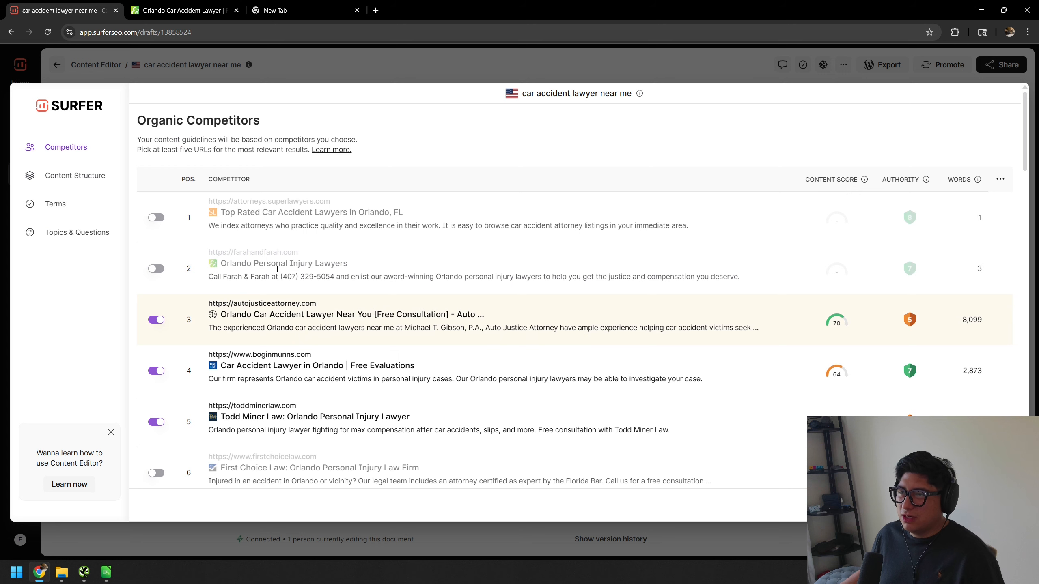
scroll(202, 271, down, 1)
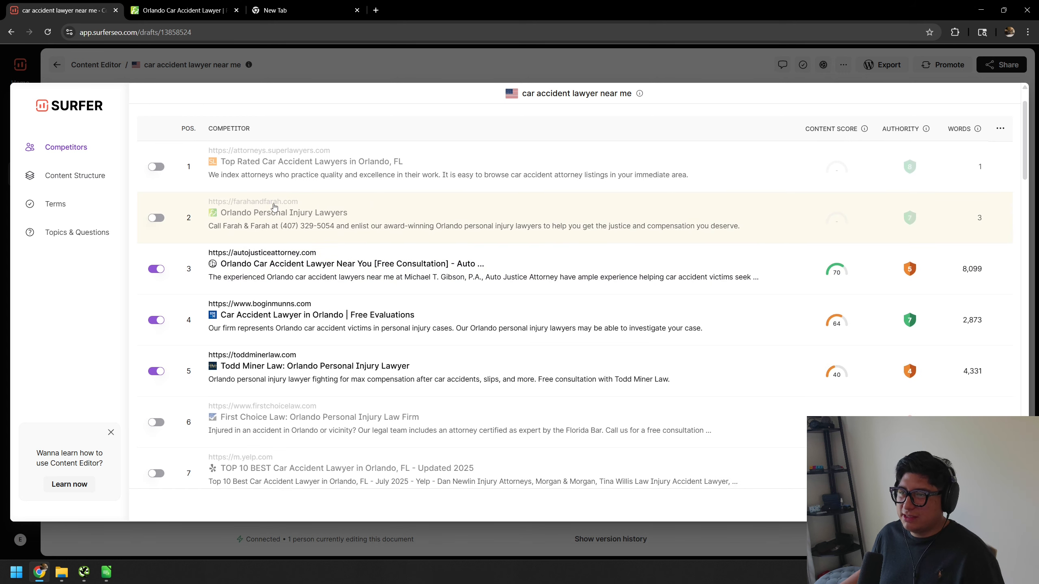
scroll(294, 267, down, 1)
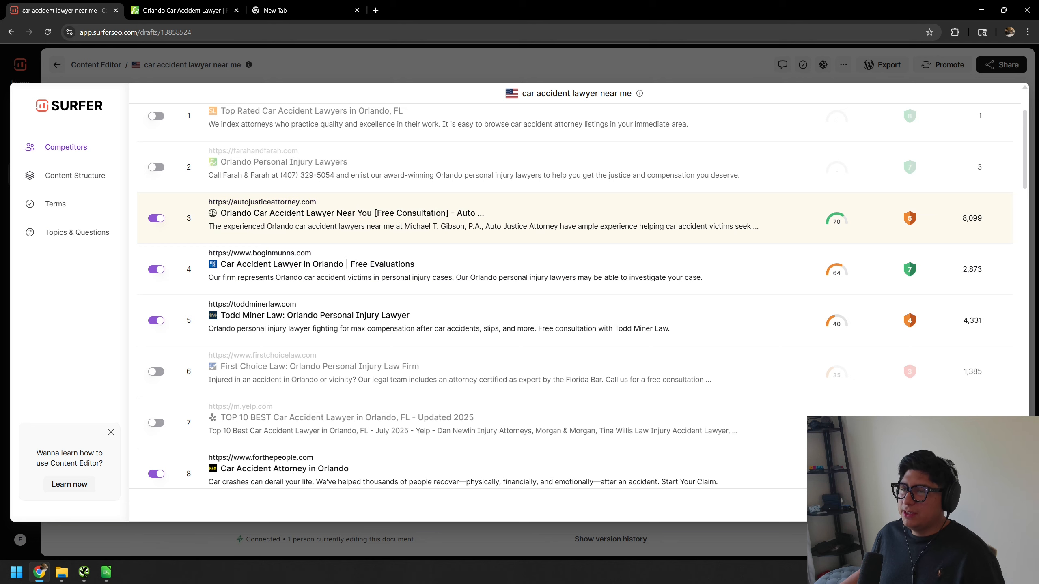
scroll(253, 267, down, 1)
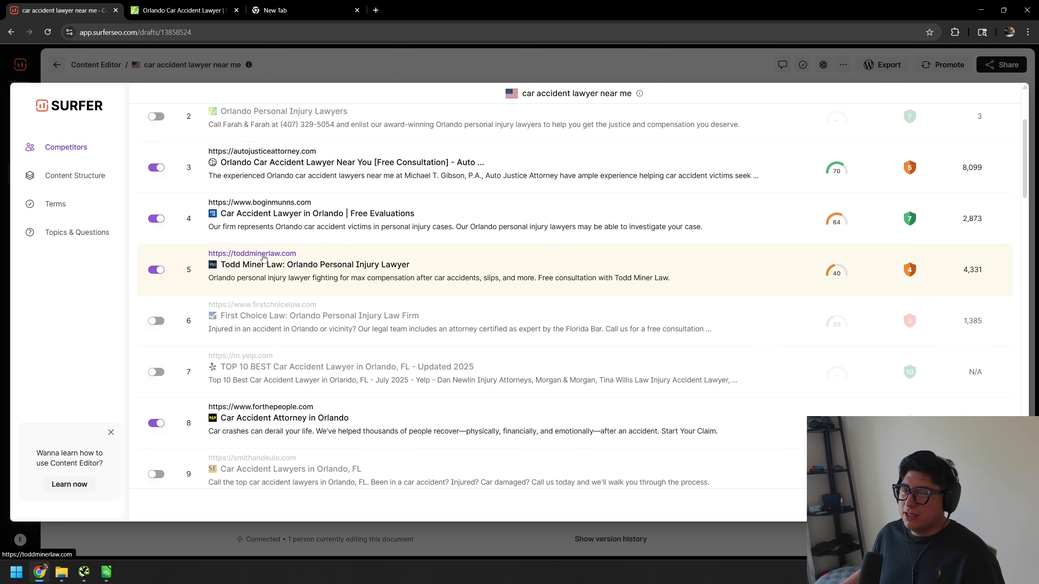
click(263, 254)
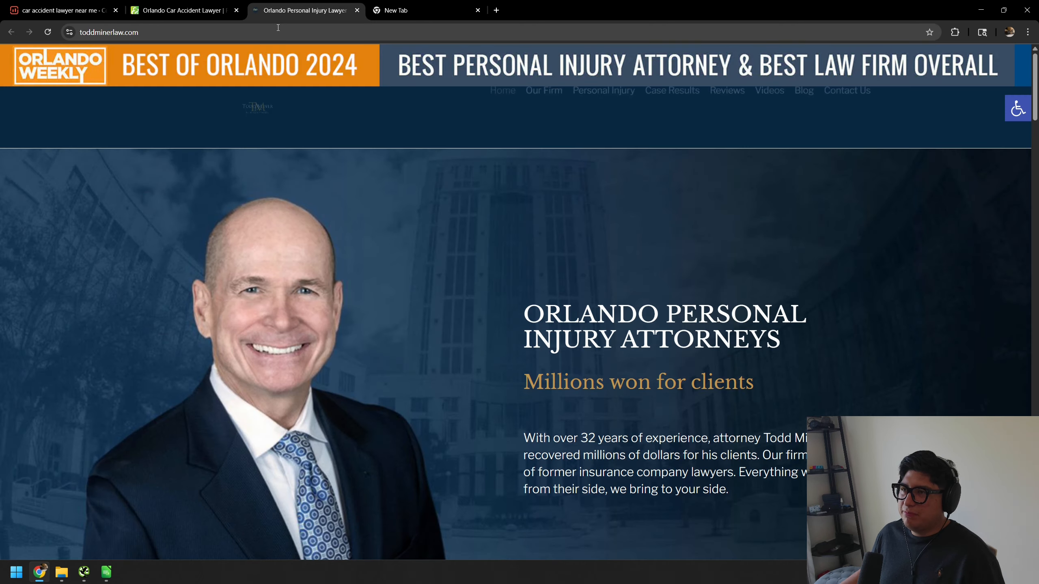
Step: Close the toddminerlaw.com page and exclude that competitor in position 5 from the content guidelines
click(356, 10)
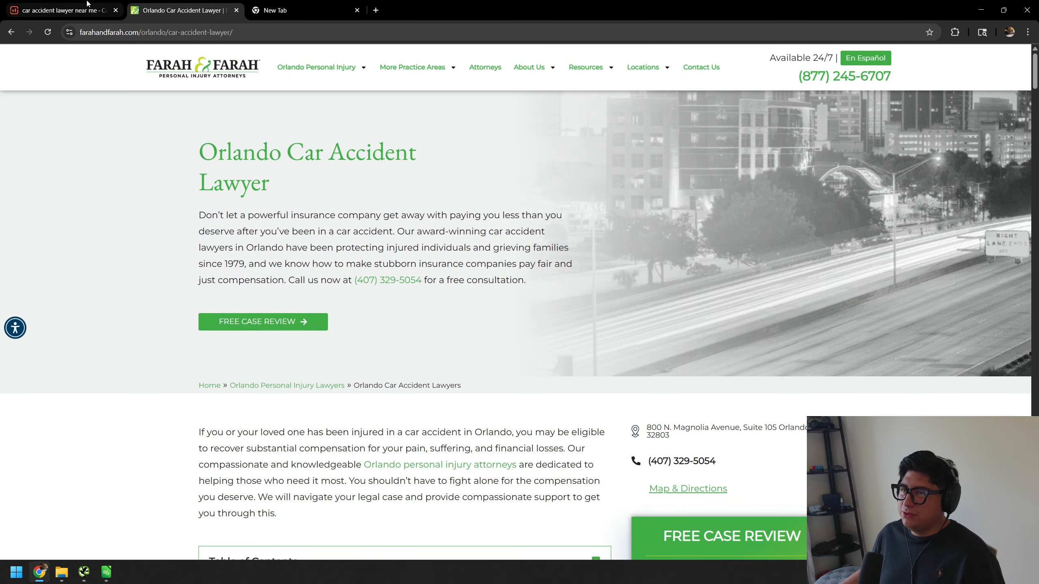
click(61, 10)
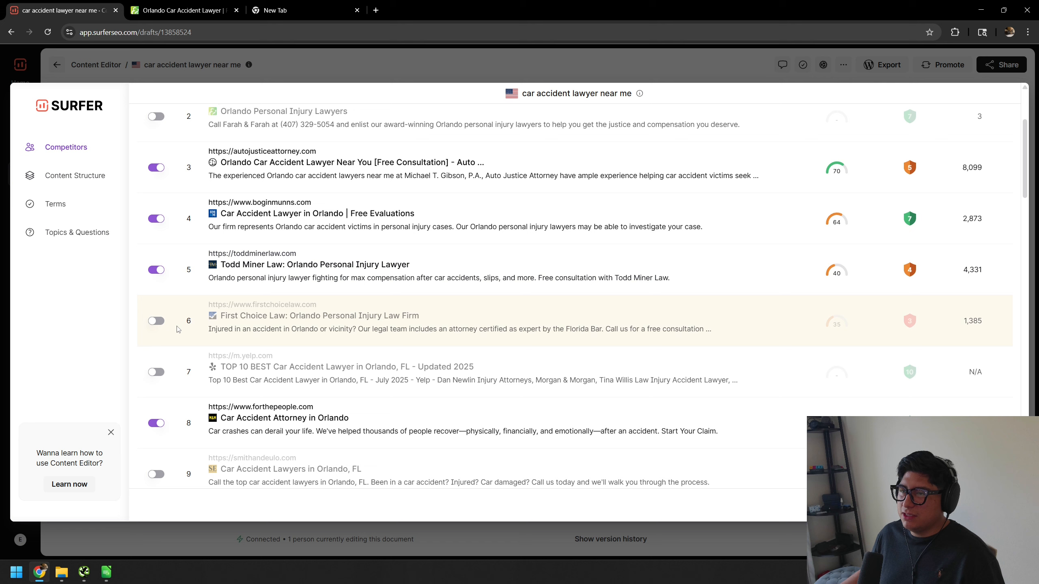
click(155, 270)
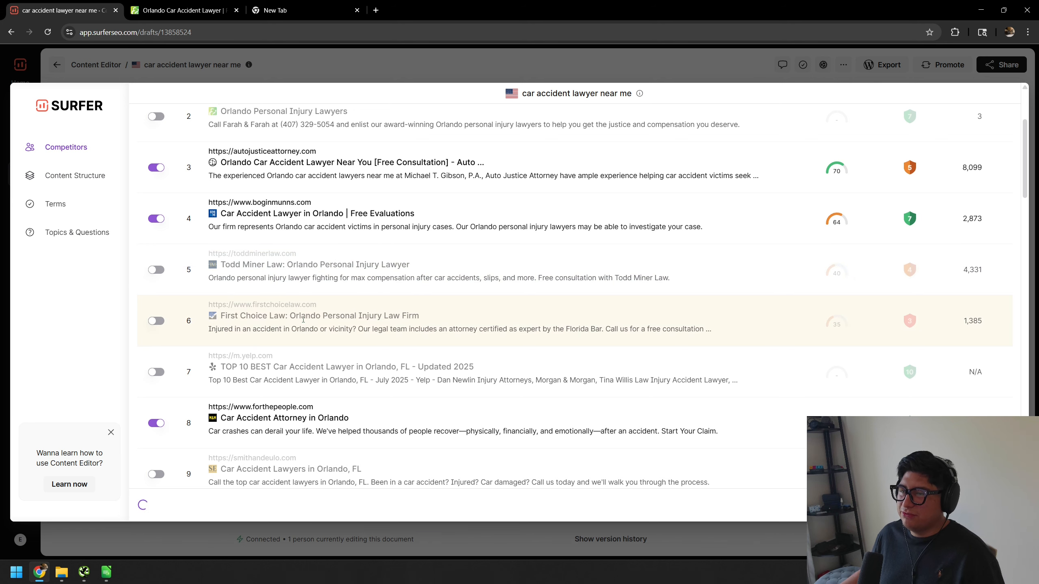
Step: Open the forthepeople.com competitor page, ranked in position 8, in a new tab
scroll(368, 316, down, 3)
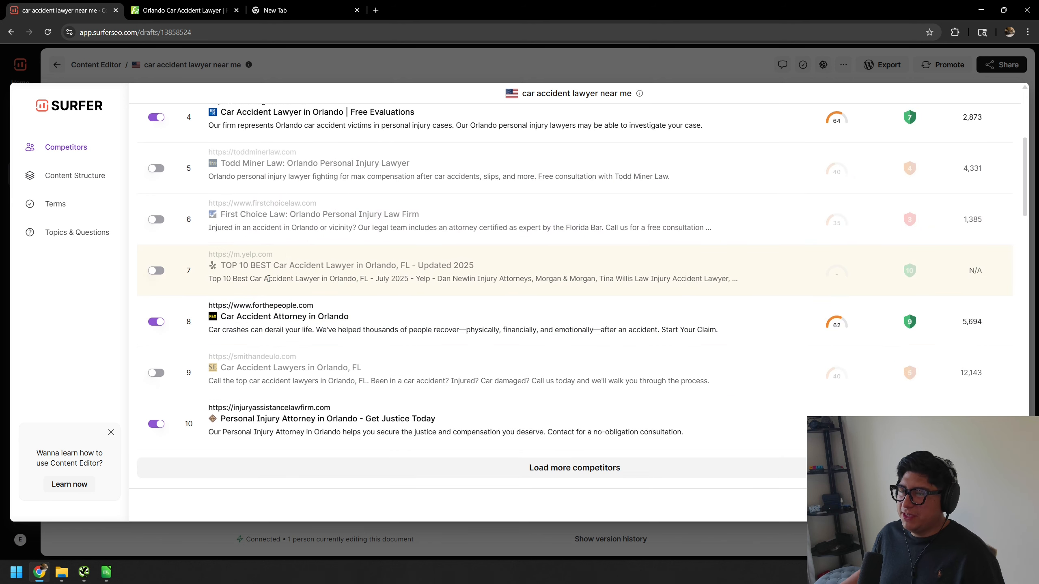
middle_click(266, 305)
click(303, 10)
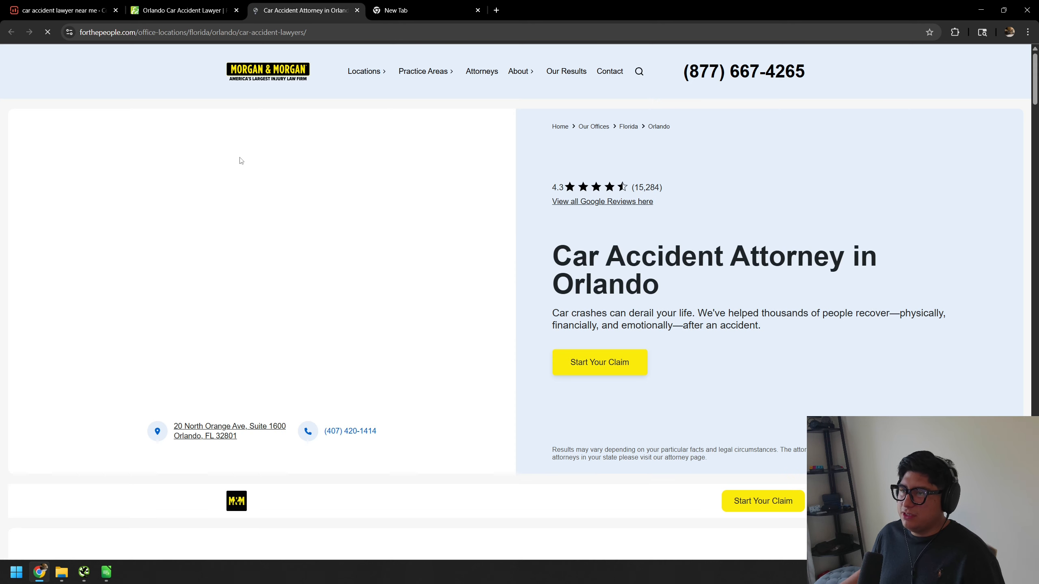
Step: Examine the content of the Morgan & Morgan Orlando car accident page, including its Learn More links and FAQ section
scroll(327, 247, down, 3)
scroll(221, 250, down, 20)
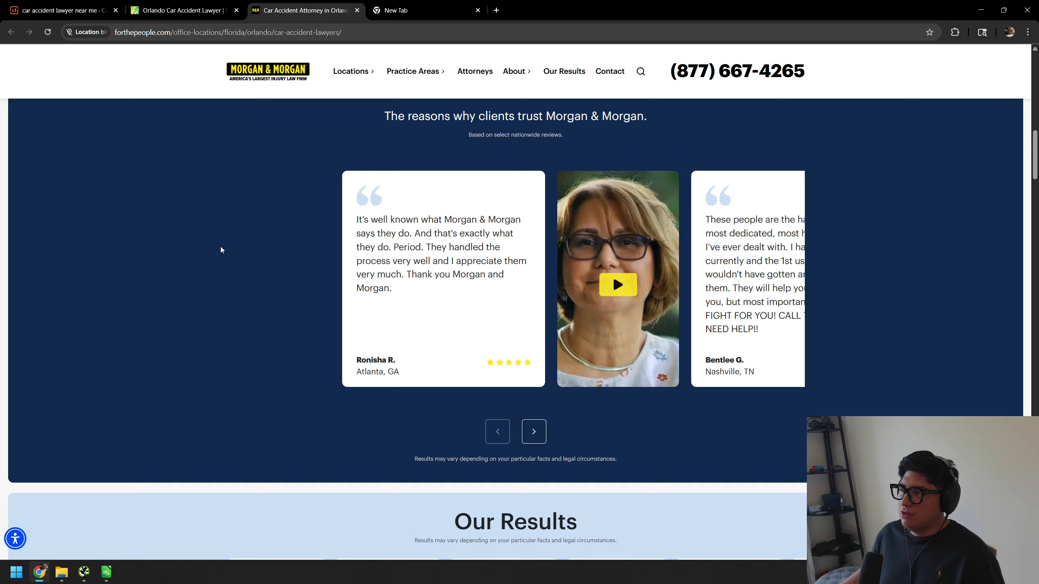
scroll(222, 253, down, 15)
scroll(222, 253, up, 10)
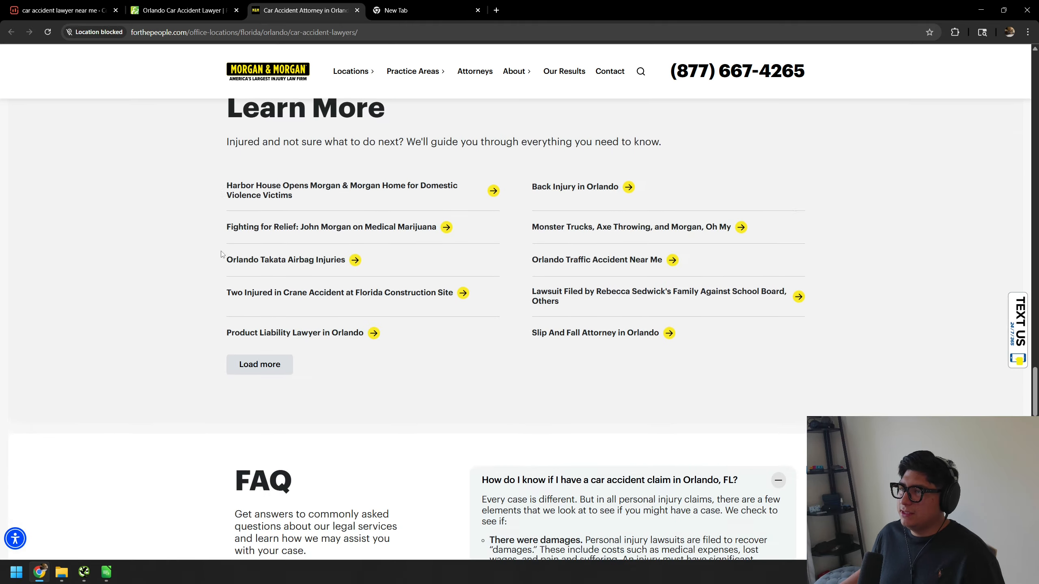
scroll(221, 251, down, 10)
scroll(221, 251, up, 10)
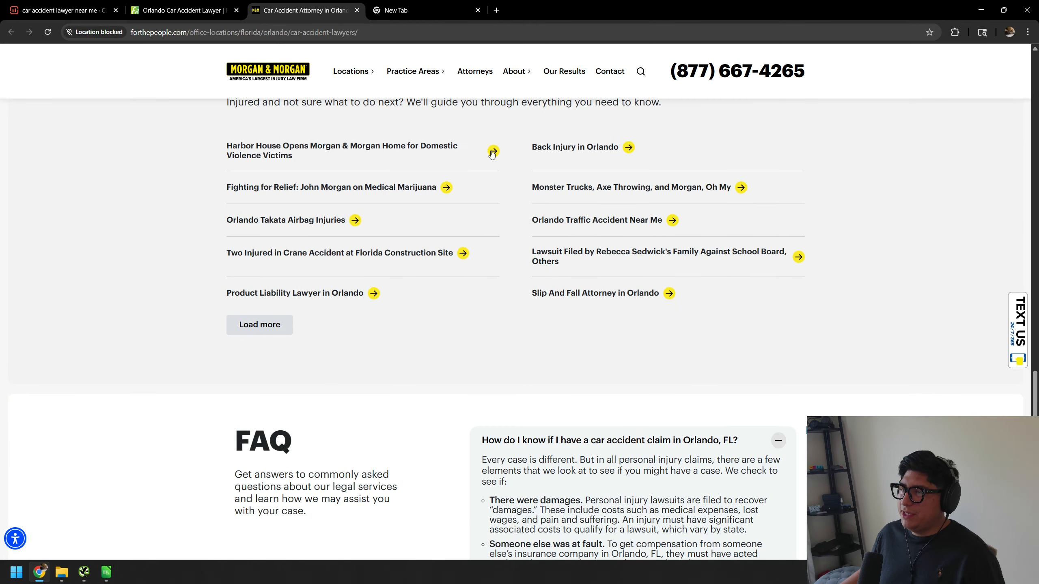
scroll(490, 156, up, 2)
drag(216, 160, 546, 198)
click(164, 232)
scroll(165, 232, down, 6)
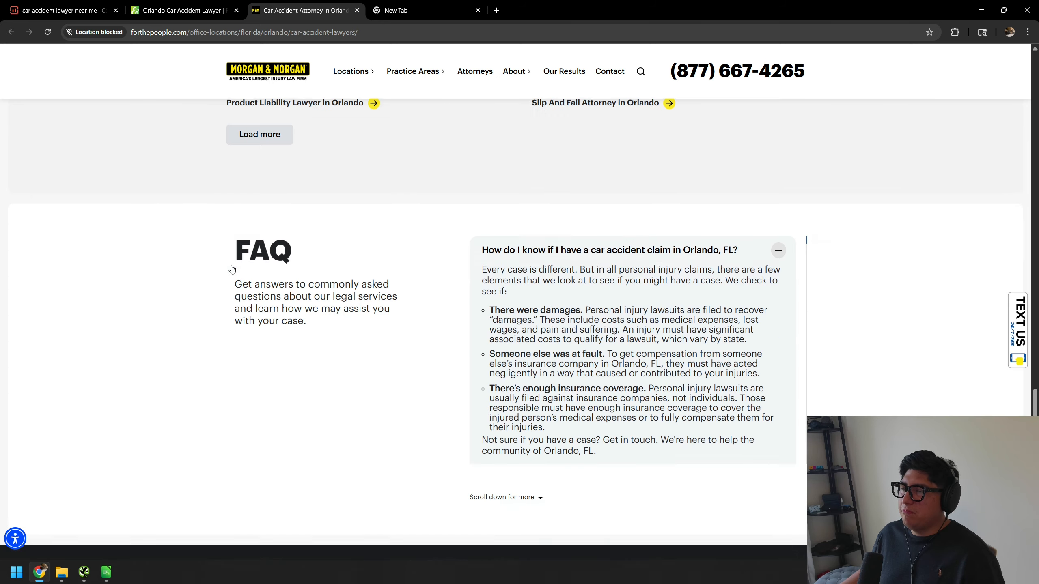
Step: Collapse the first FAQ answer and review the remaining Morgan & Morgan FAQ questions and page sections back to the main heading
click(778, 238)
scroll(704, 344, down, 5)
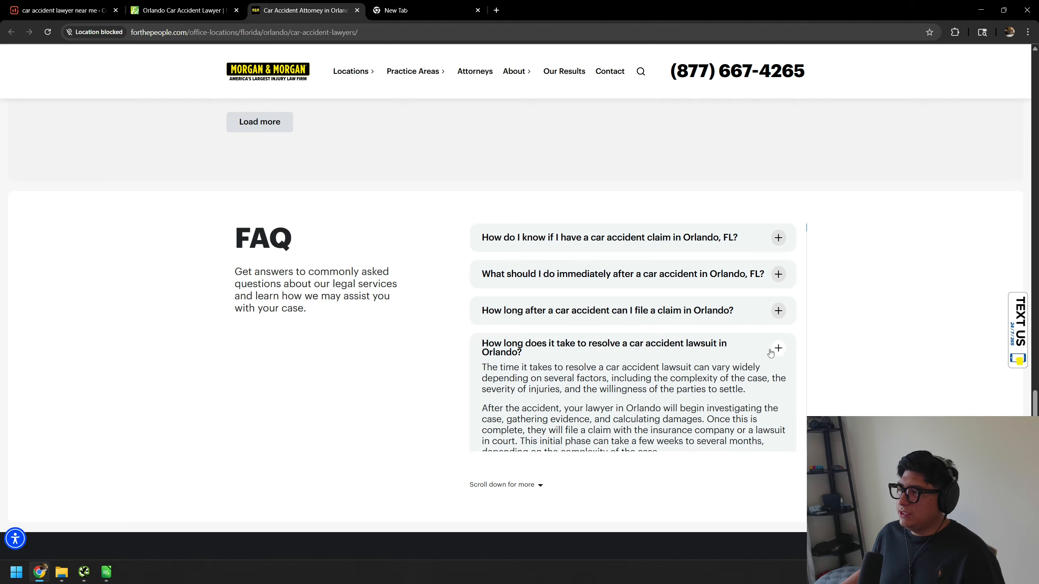
scroll(772, 348, down, 3)
scroll(860, 350, up, 15)
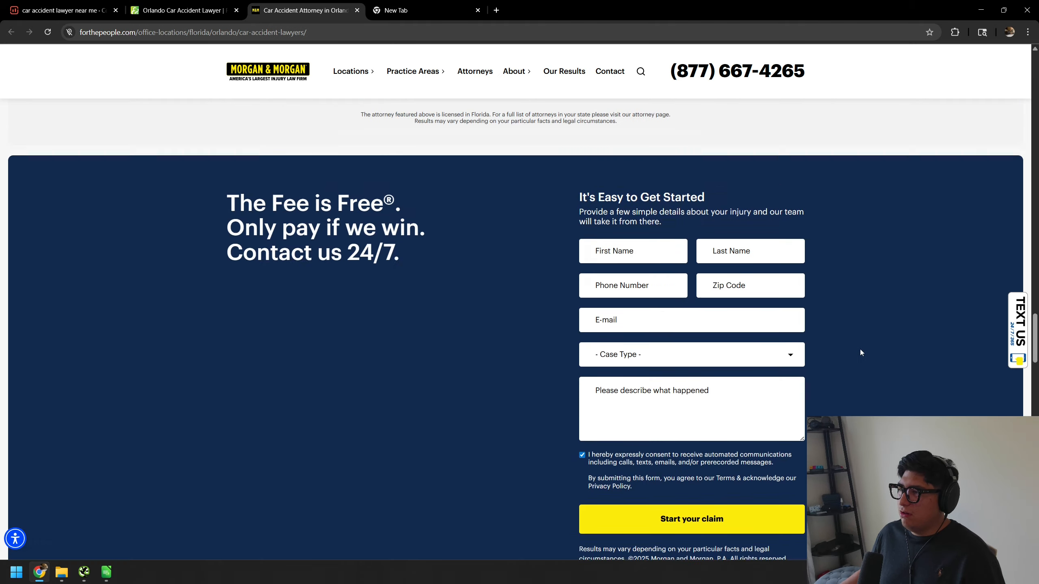
scroll(860, 368, up, 10)
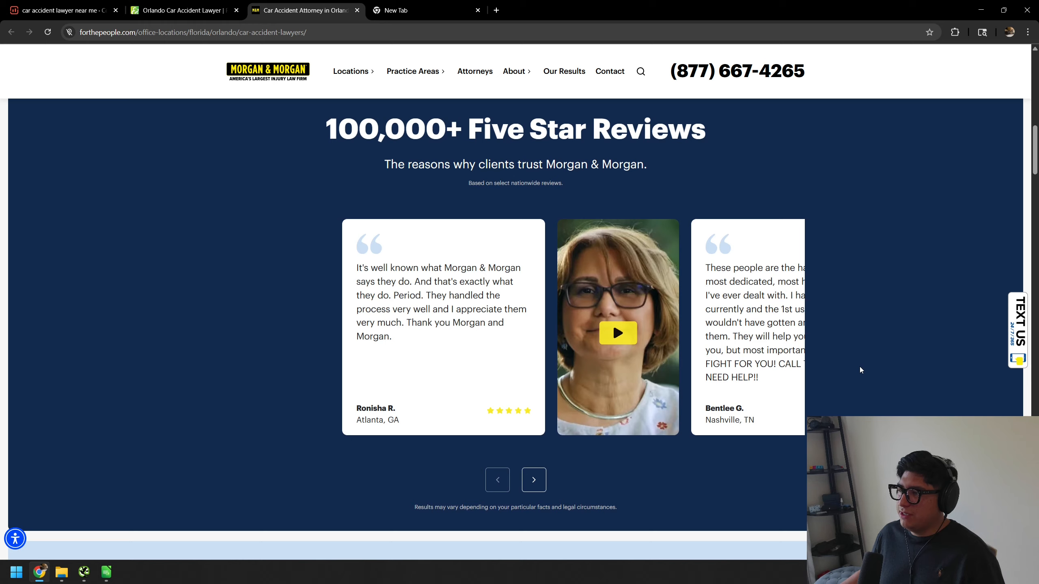
scroll(853, 375, up, 3)
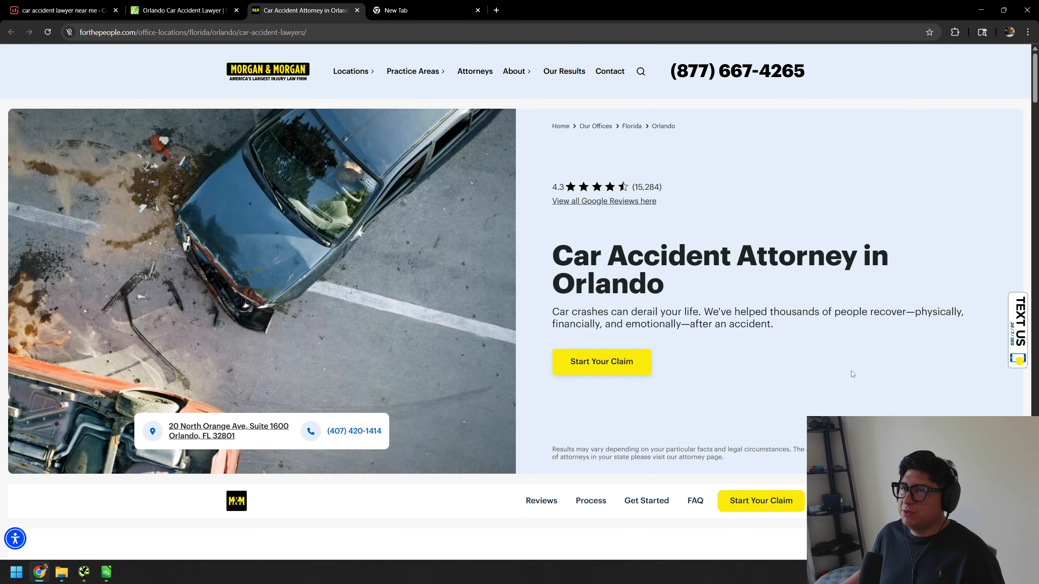
Step: Return to Surfer's competitors list and exclude forthepeople.com in position 8 and injuryassistancelawfirm.com in position 10
click(180, 9)
click(61, 9)
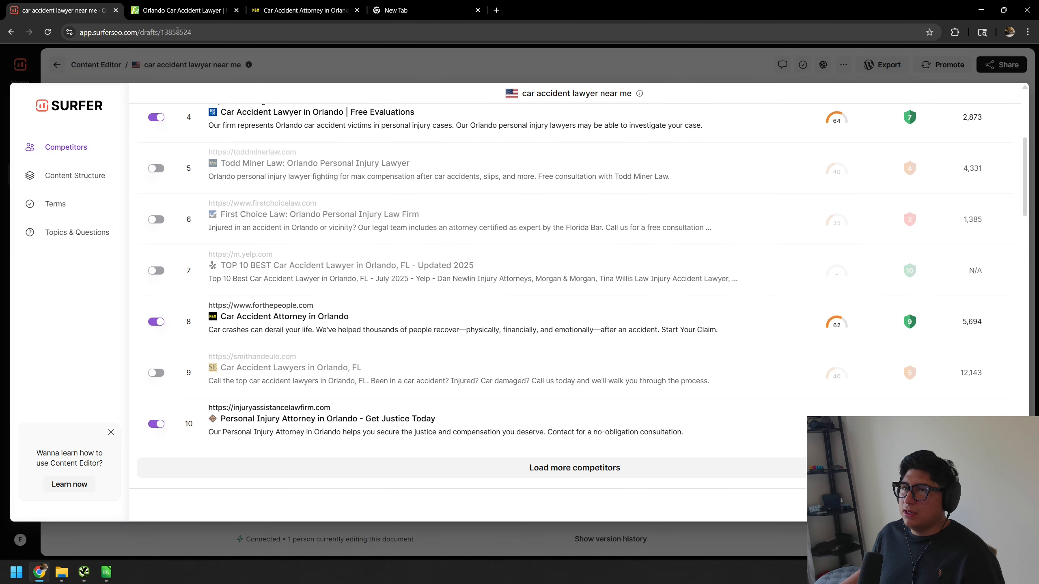
click(156, 322)
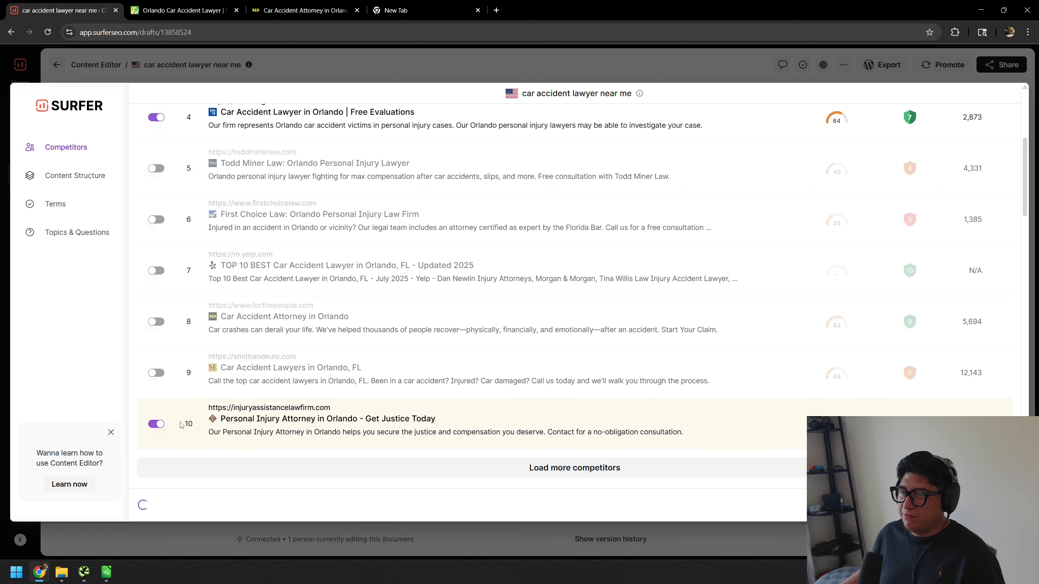
click(165, 426)
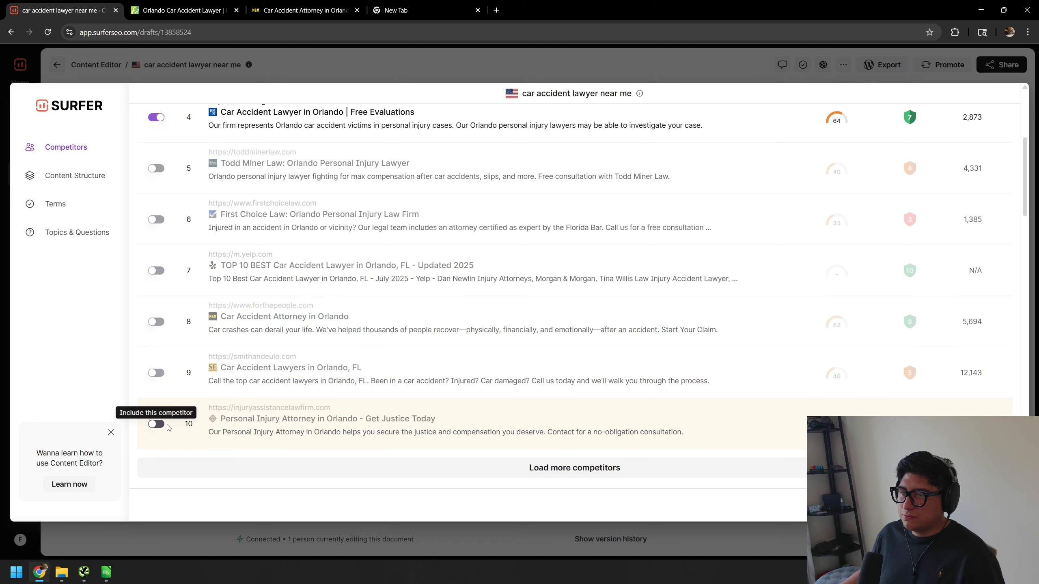
Step: Open the smithandeulo.com competitor page, ranked in position 9, and check its Ahrefs organic search traffic for the domain and the page
click(265, 363)
click(417, 10)
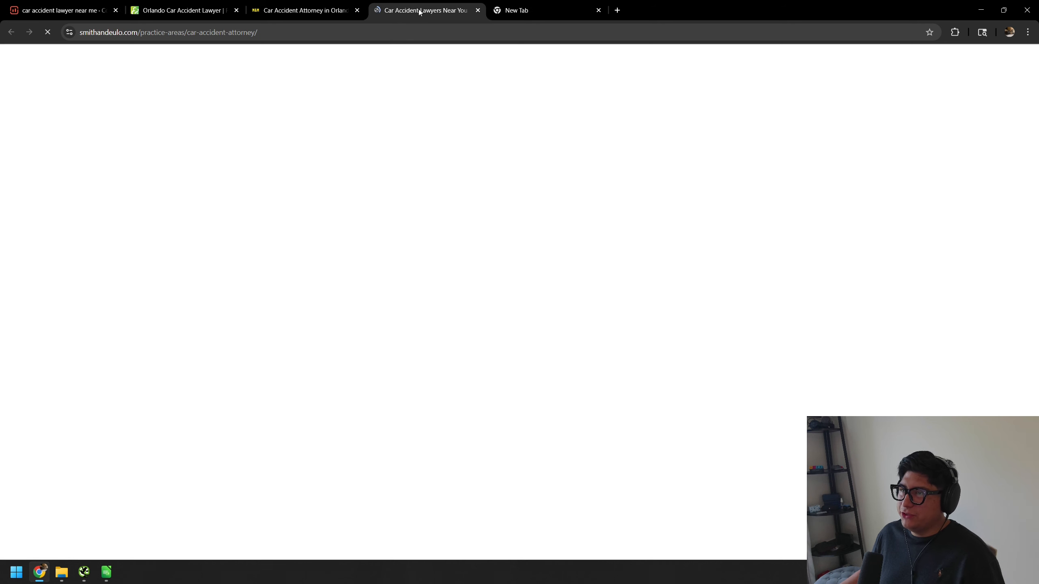
click(301, 32)
click(371, 169)
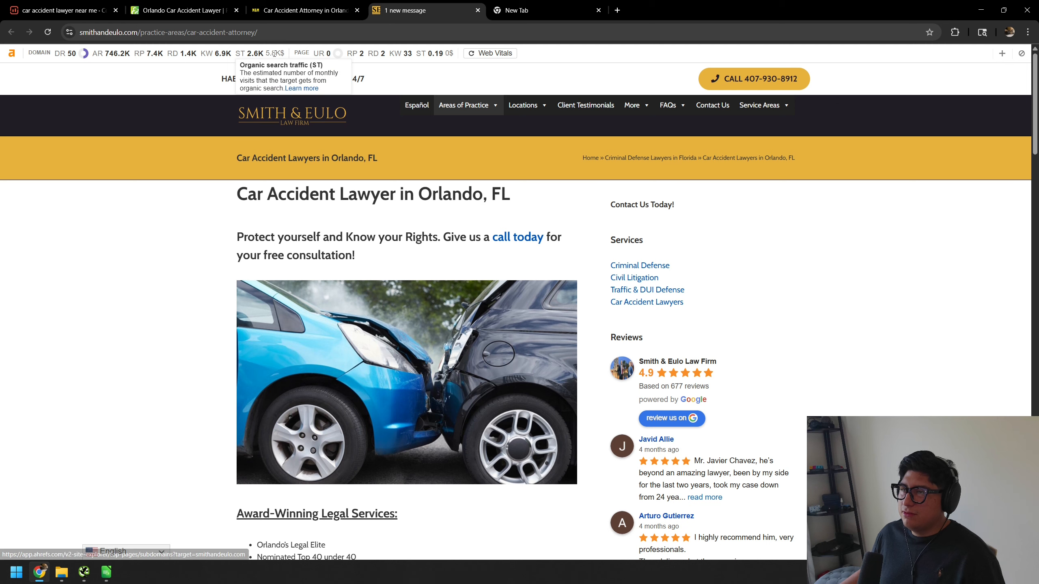
mouse_move(430, 59)
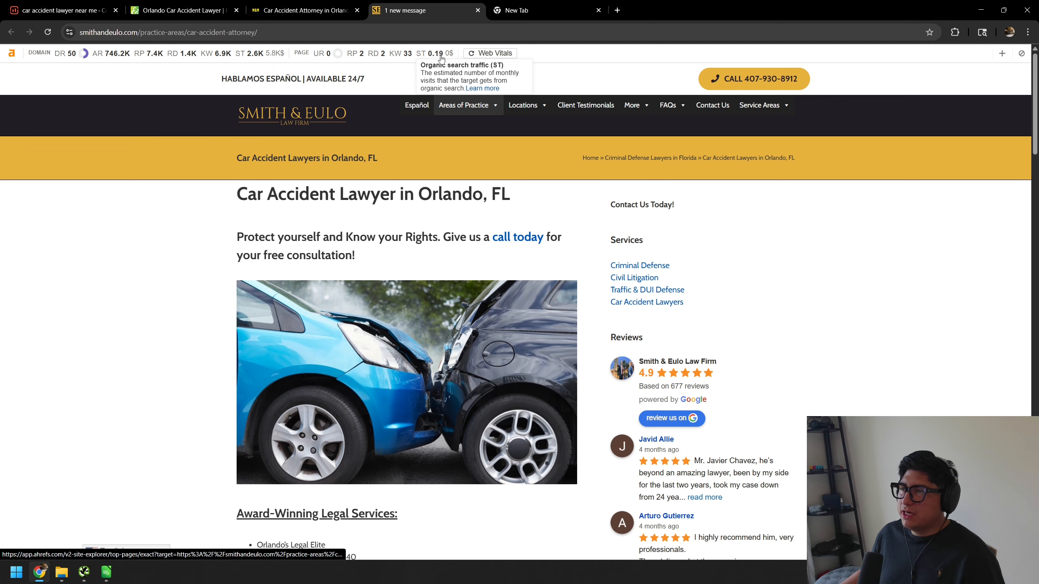
Step: Return to the Surfer draft, review the selected organic competitors and load more competitors from the second page of Google
key(ctrl+shift+Tab)
key(ctrl+shift+Tab)
key(ctrl+shift+Tab)
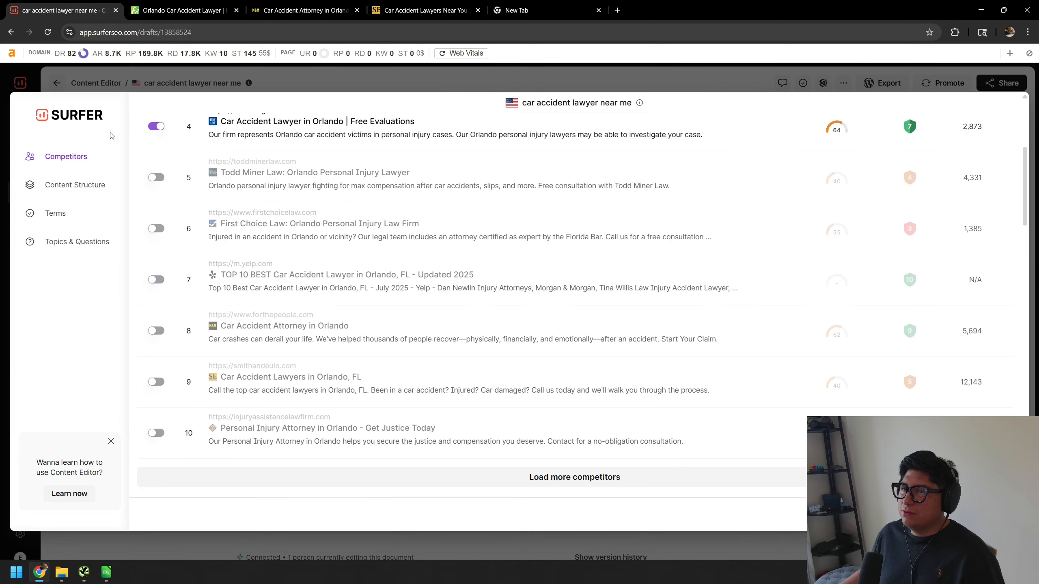
scroll(236, 257, up, 6)
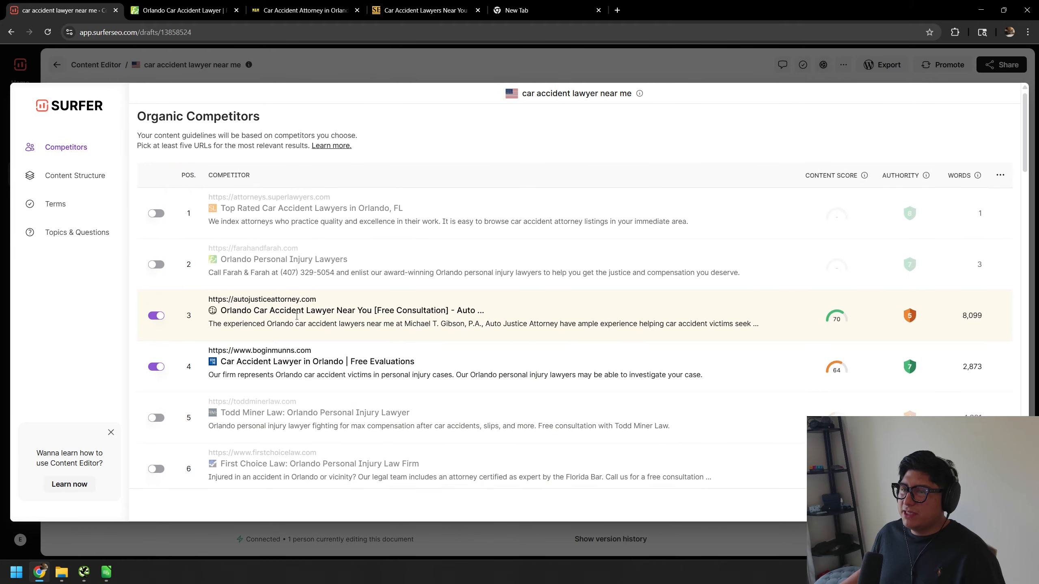
scroll(298, 321, down, 4)
scroll(298, 321, down, 4)
scroll(298, 320, up, 8)
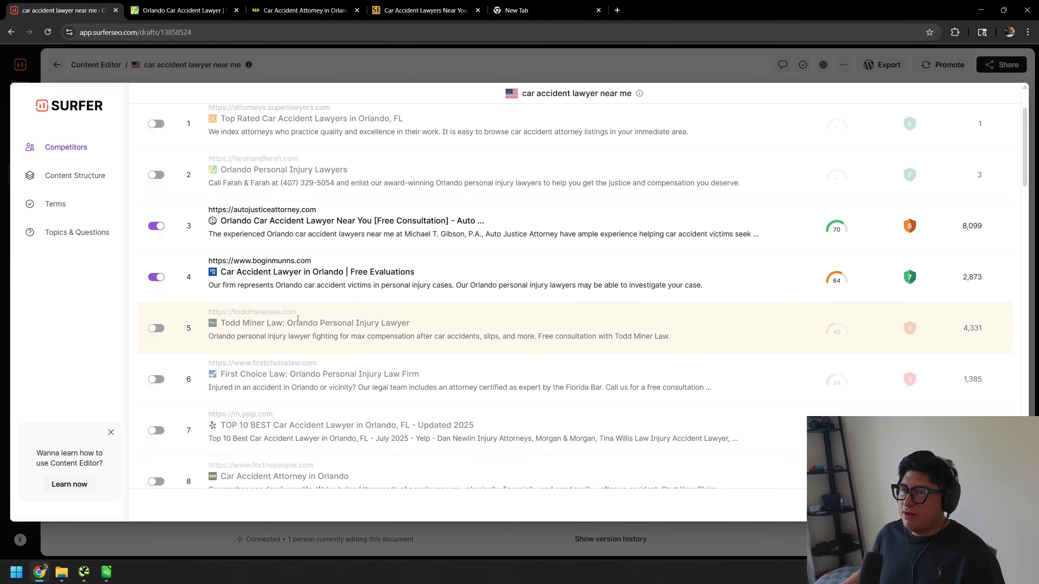
scroll(325, 167, down, 5)
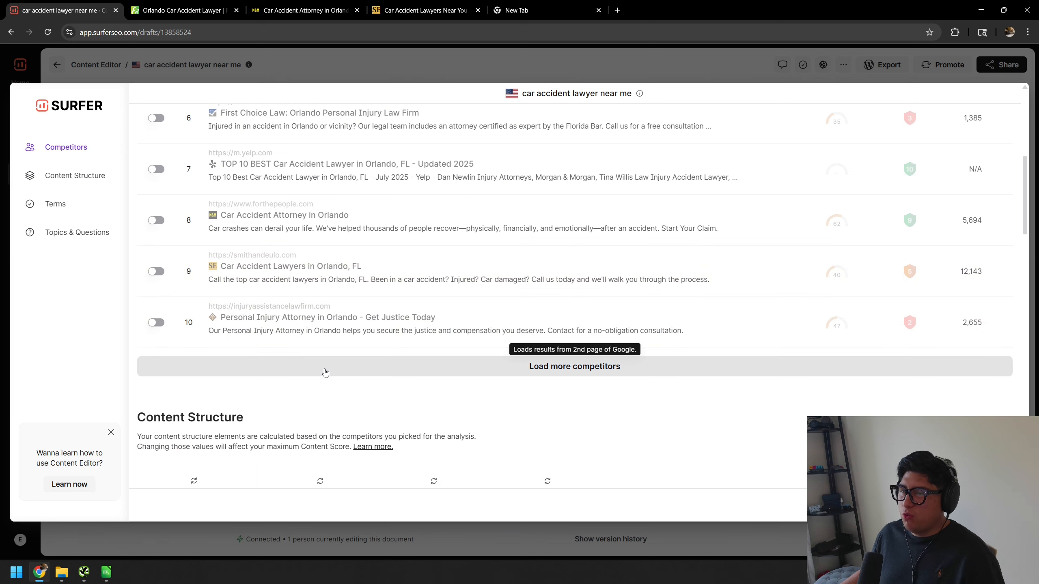
click(322, 368)
scroll(316, 317, down, 3)
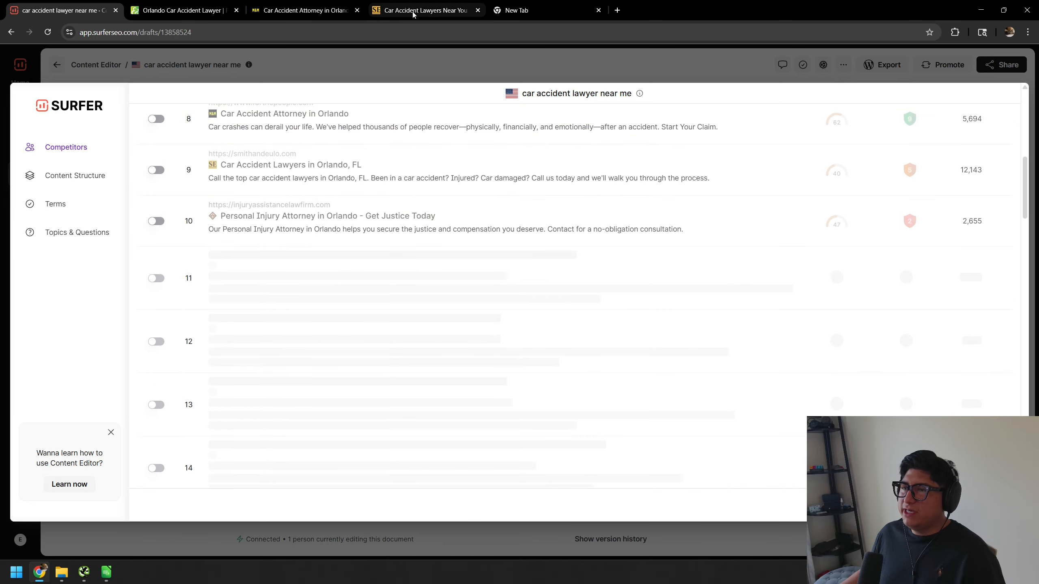
Step: Include the maherlawfirm.com competitor in position 11 and check its page's Ahrefs organic search traffic
mouse_move(413, 15)
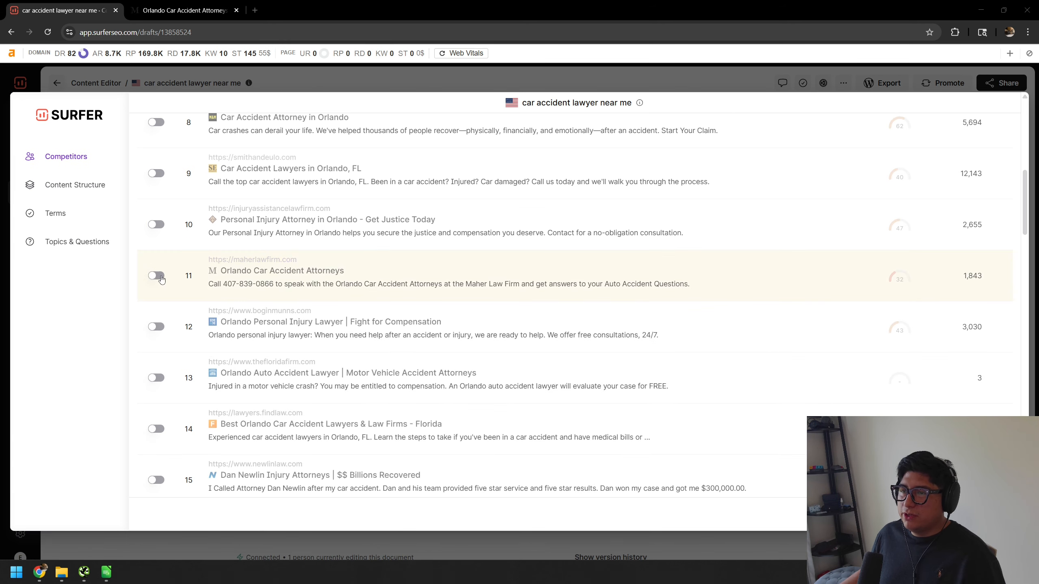
click(157, 277)
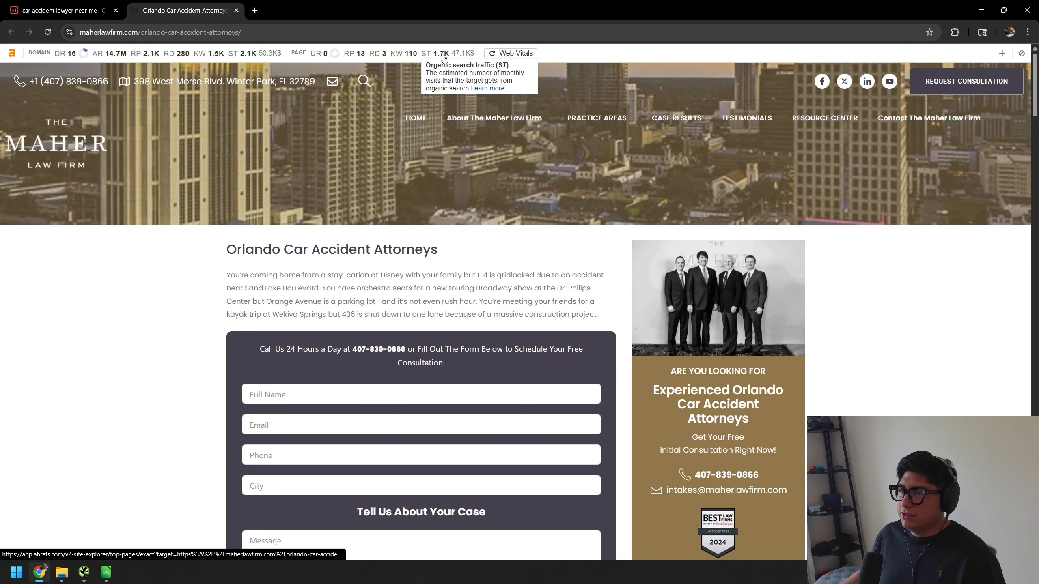
click(61, 10)
Step: Review the included competitors and the Content Structure values, and hide the Ahrefs SEO metrics bar
scroll(318, 326, up, 5)
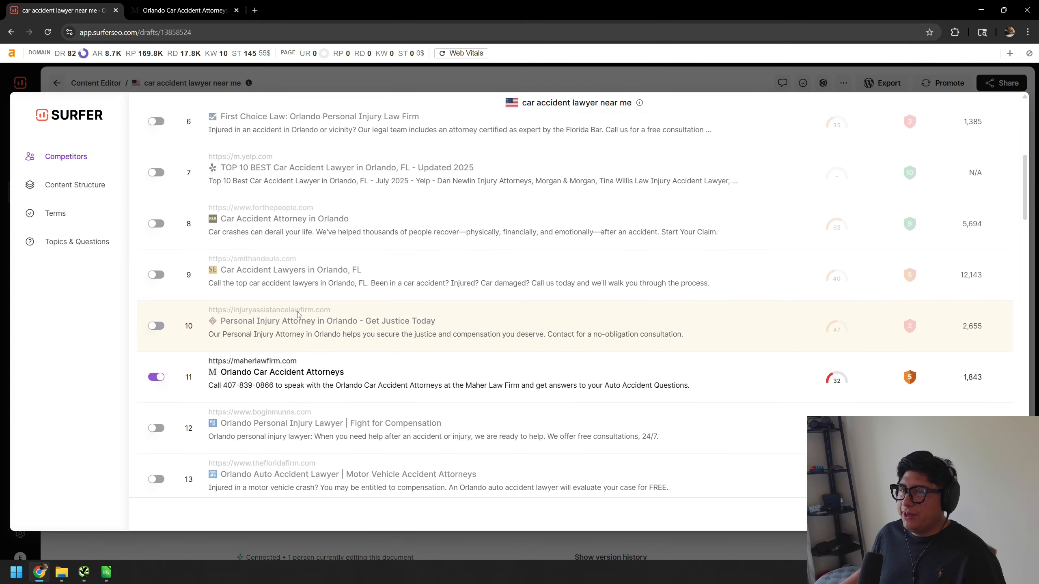
scroll(317, 326, up, 6)
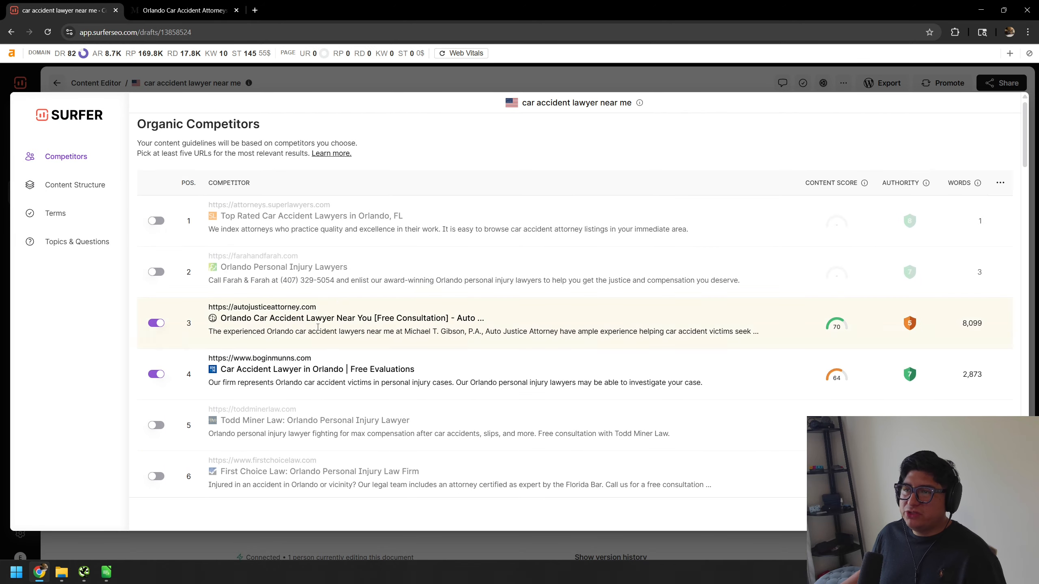
scroll(392, 340, down, 20)
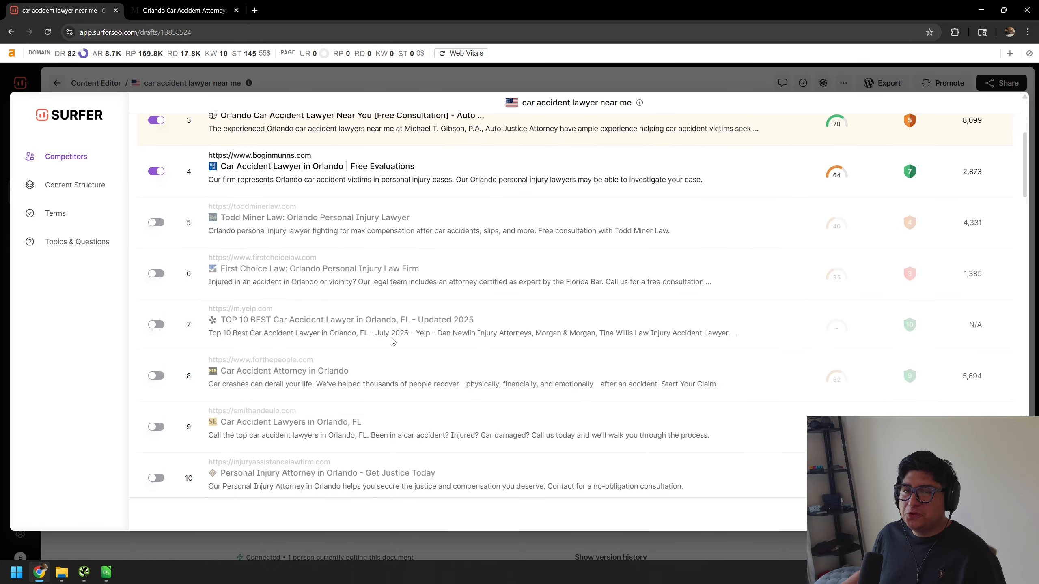
scroll(392, 338, down, 3)
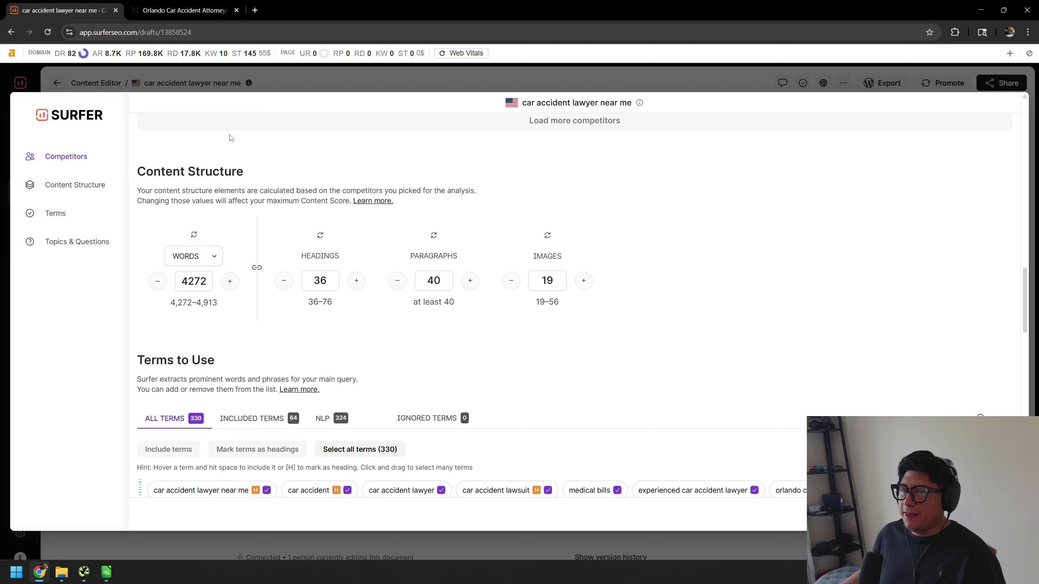
key(alt+space)
click(299, 152)
key(ctrl+space)
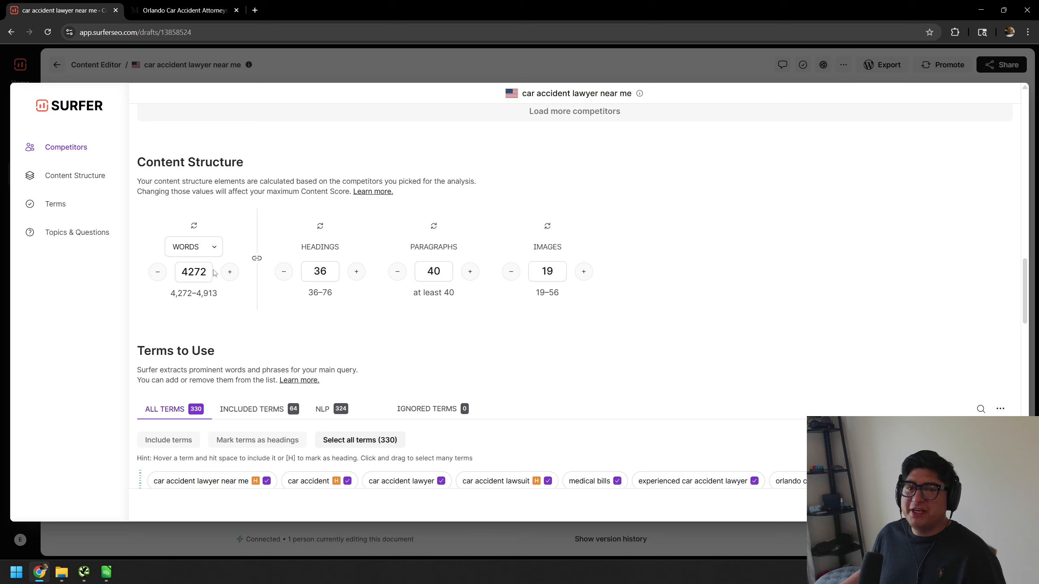
Step: Examine the length and question-and-answer content of the Maher Law Firm's Orlando car accident page
click(183, 10)
scroll(265, 225, down, 20)
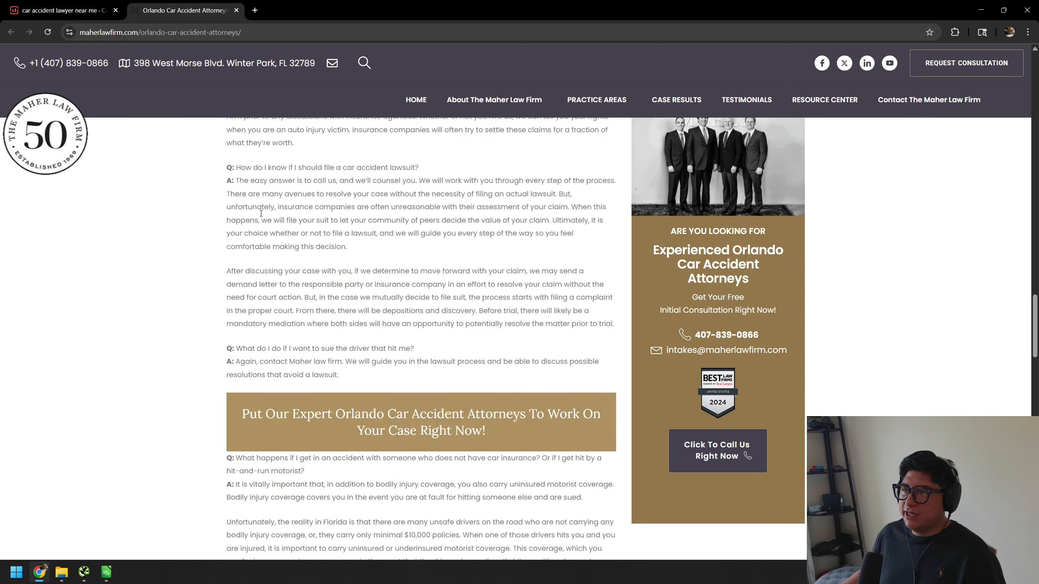
scroll(264, 225, up, 15)
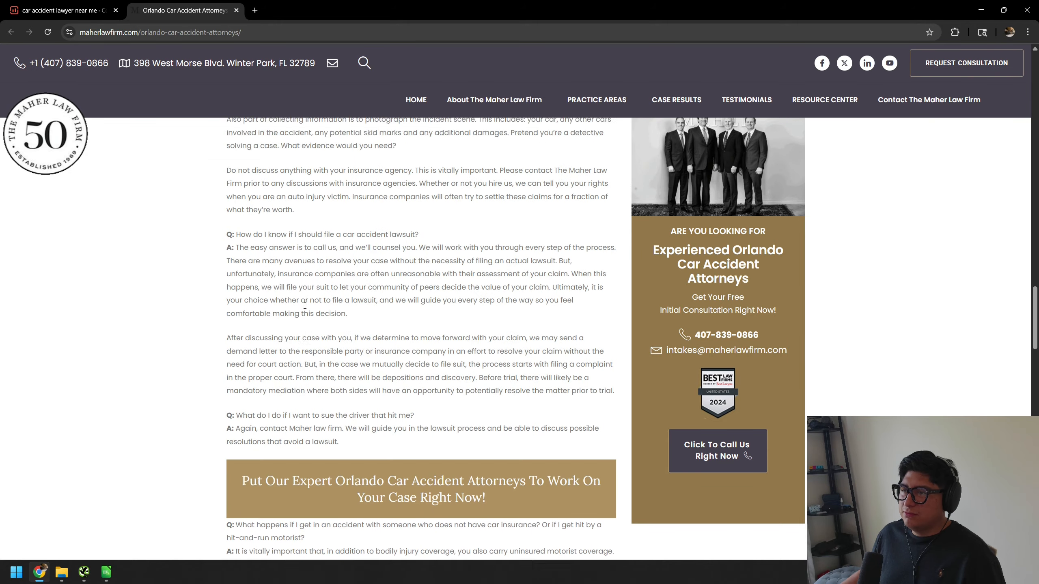
scroll(313, 323, up, 8)
Step: Return to the Surfer draft, check the word count target and open the autojusticeattorney.com and boginmunns.com competitor pages in new tabs
click(67, 10)
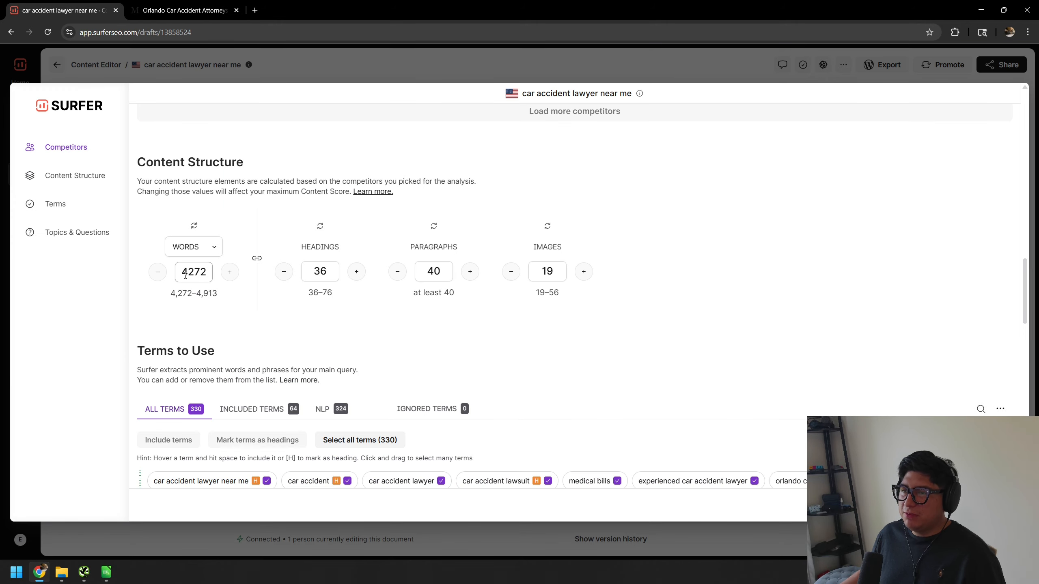
drag(213, 276, 183, 274)
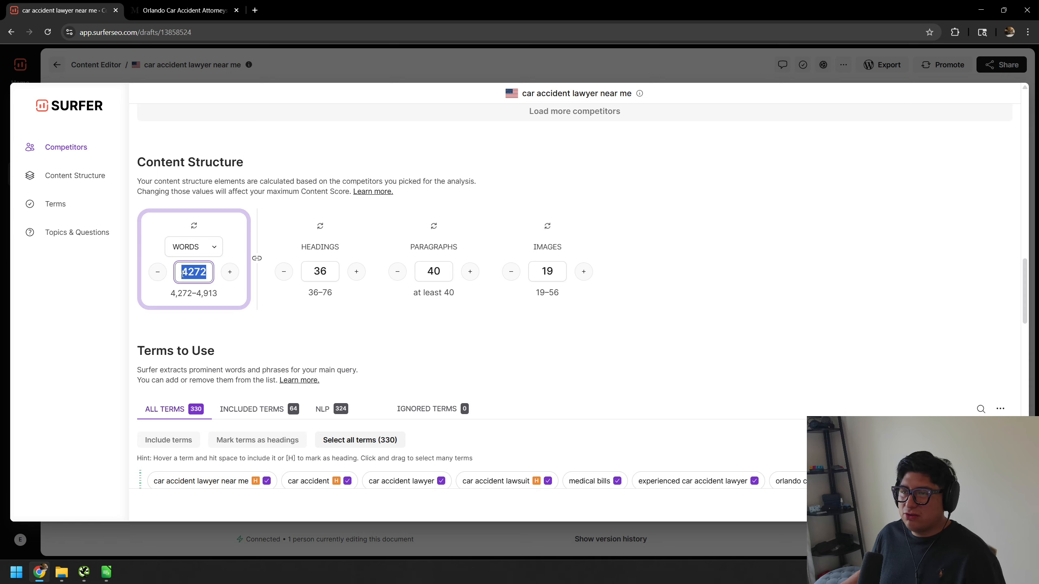
scroll(197, 275, up, 15)
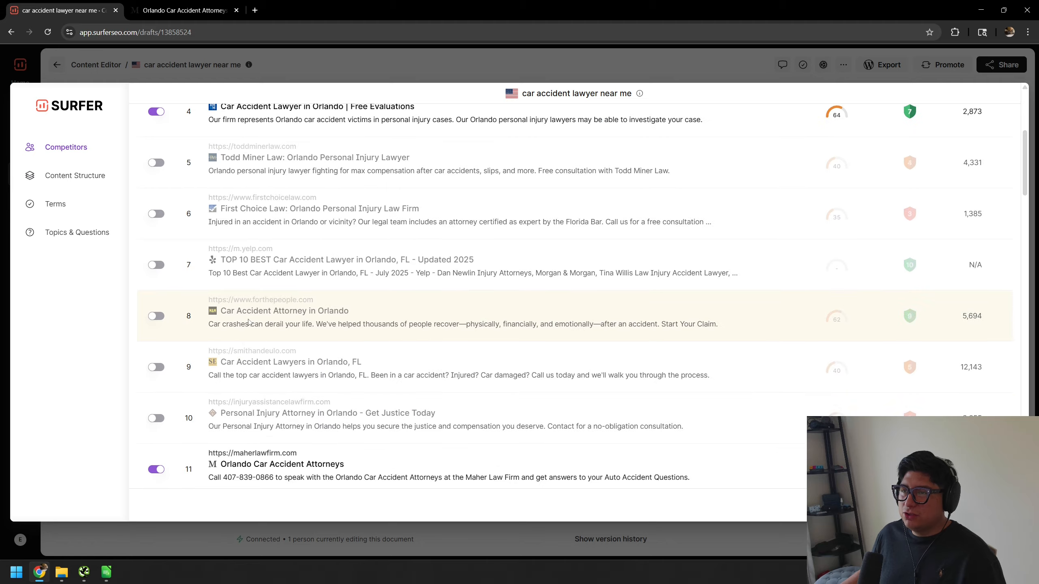
middle_click(266, 300)
middle_click(278, 350)
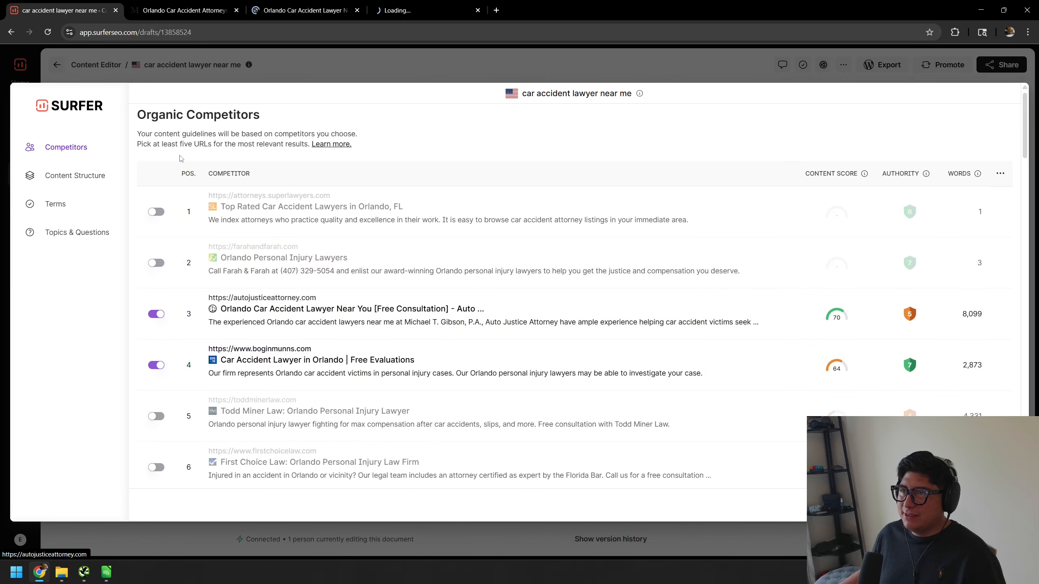
Step: Examine the length and sections of the autojusticeattorney.com page, including its practice areas and client testimonials
click(289, 11)
scroll(311, 176, down, 20)
scroll(314, 179, down, 20)
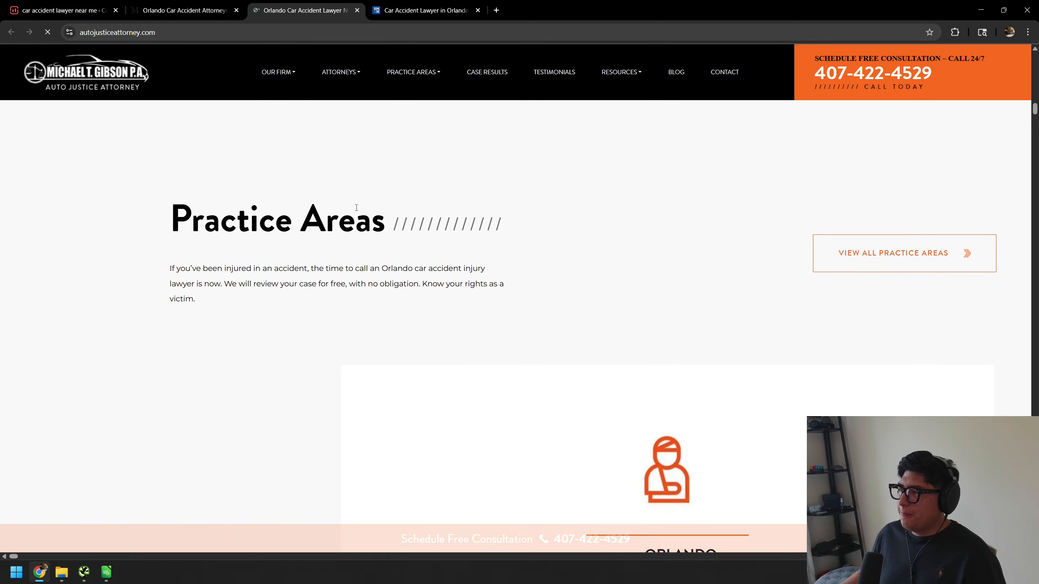
scroll(361, 199, down, 20)
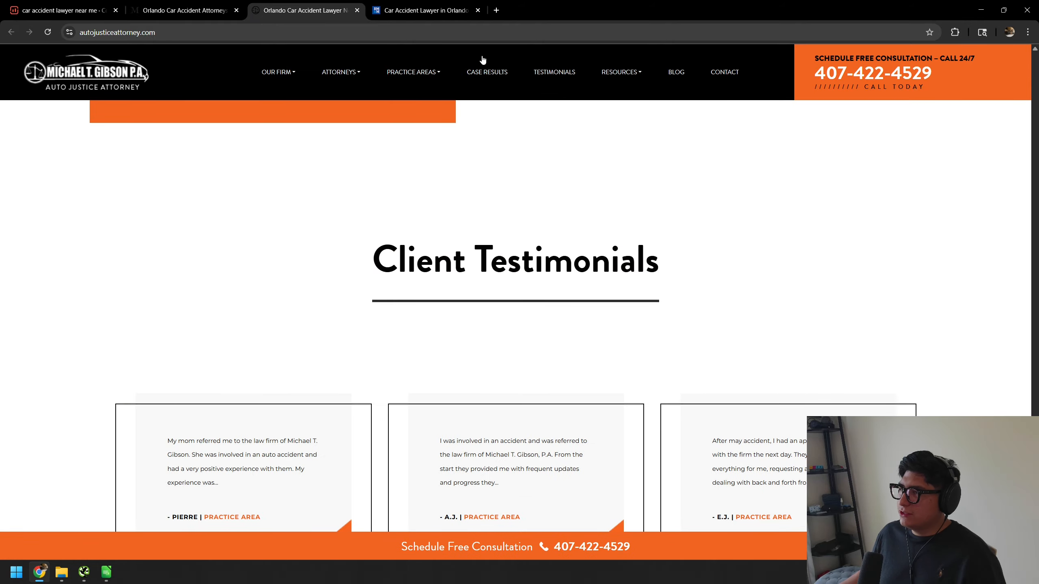
Step: Examine the length and content sections of the Bogin, Munns & Munns Orlando car accident lawyer page
click(423, 10)
scroll(493, 189, down, 20)
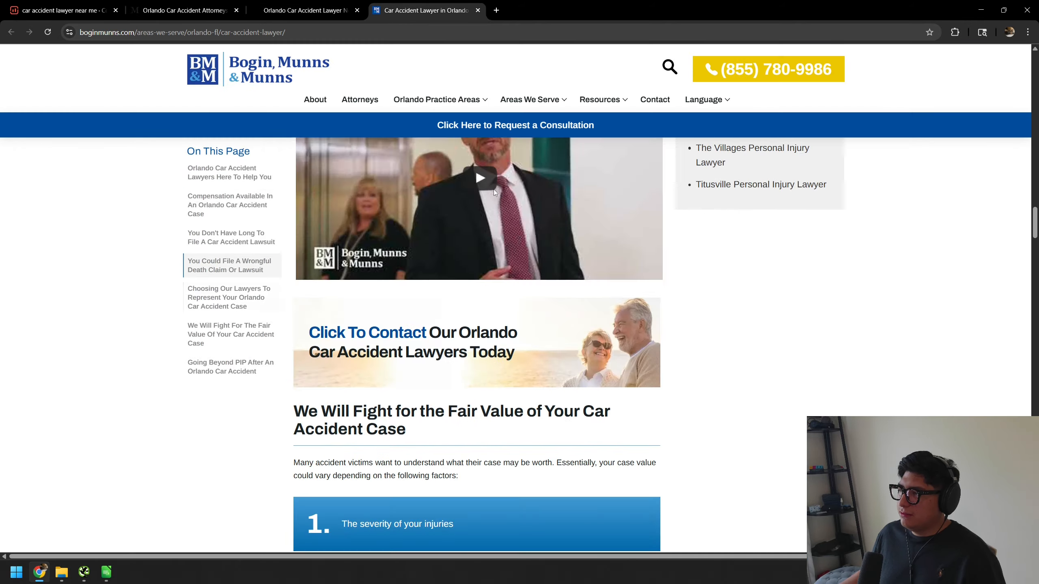
scroll(489, 191, down, 20)
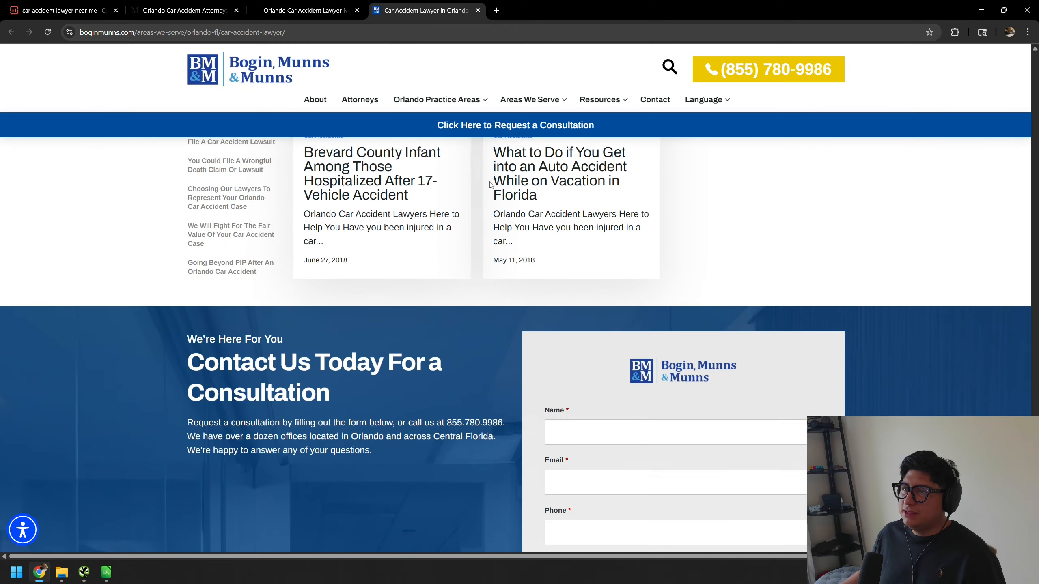
scroll(394, 204, up, 10)
scroll(394, 204, up, 20)
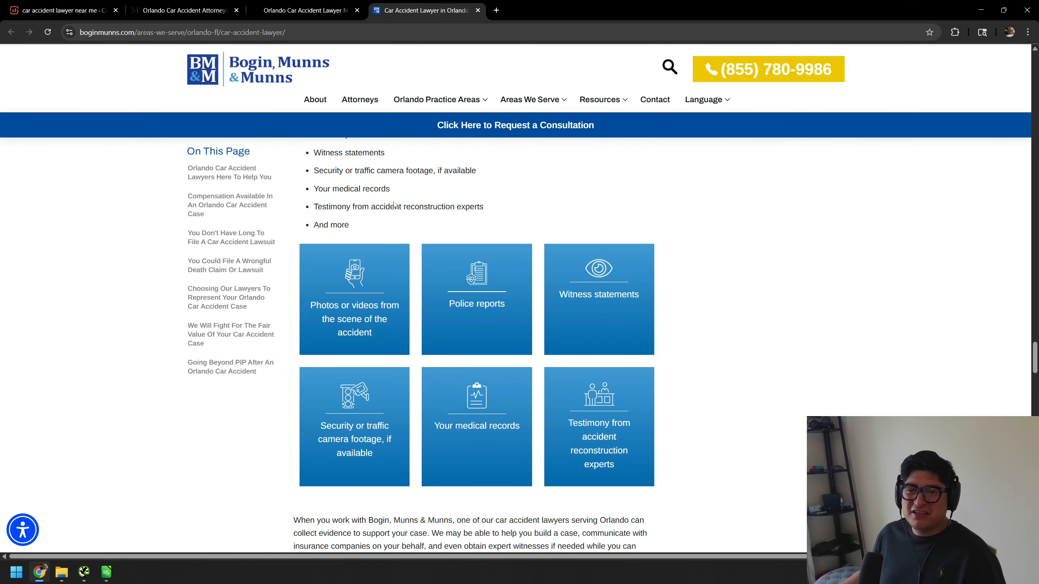
scroll(395, 206, up, 6)
Step: Return to the Surfer draft and set the word count target in Content Structure to 3000
click(61, 10)
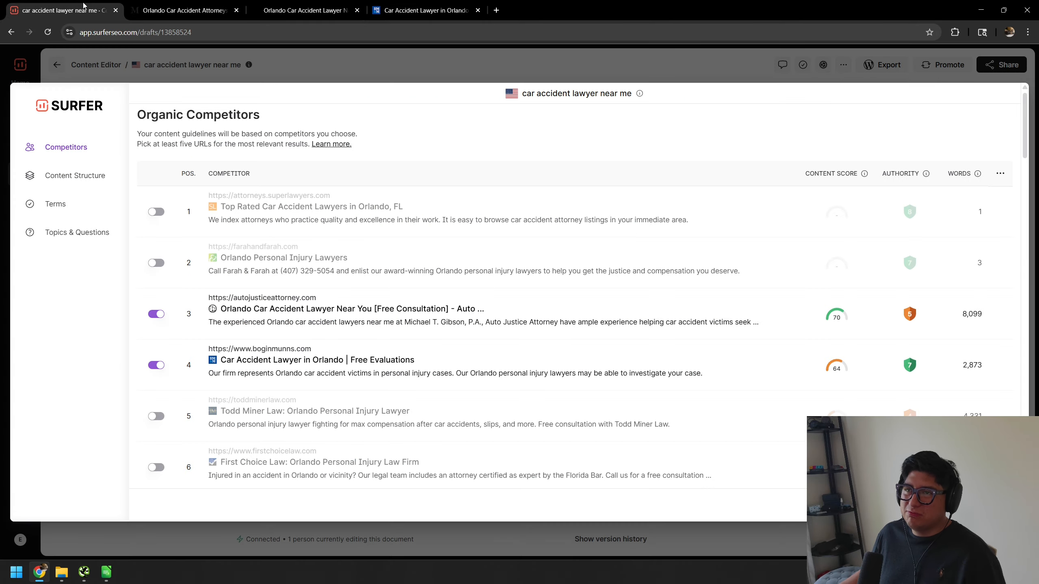
scroll(338, 303, down, 5)
scroll(338, 304, down, 20)
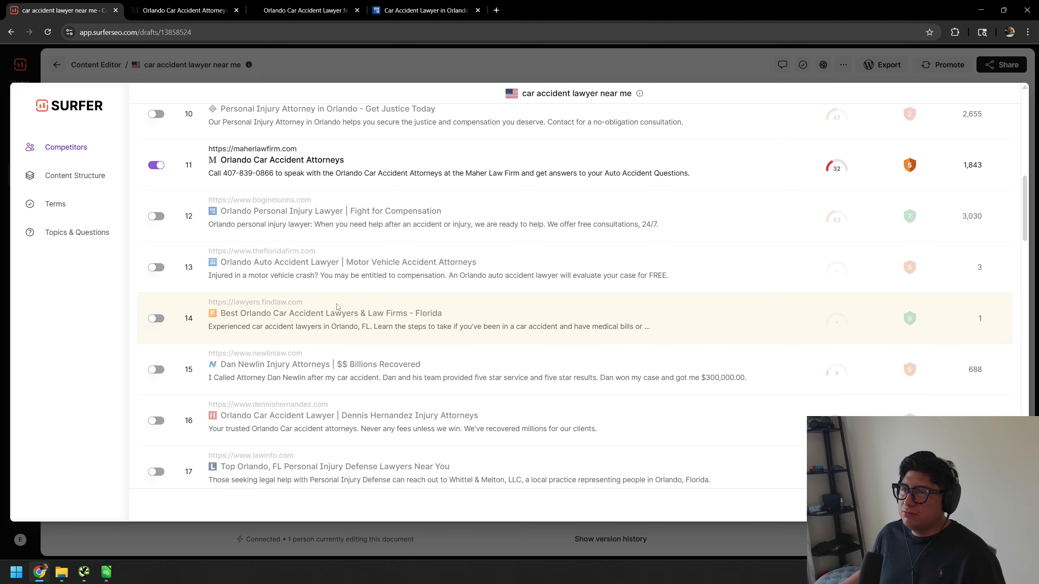
scroll(493, 300, up, 10)
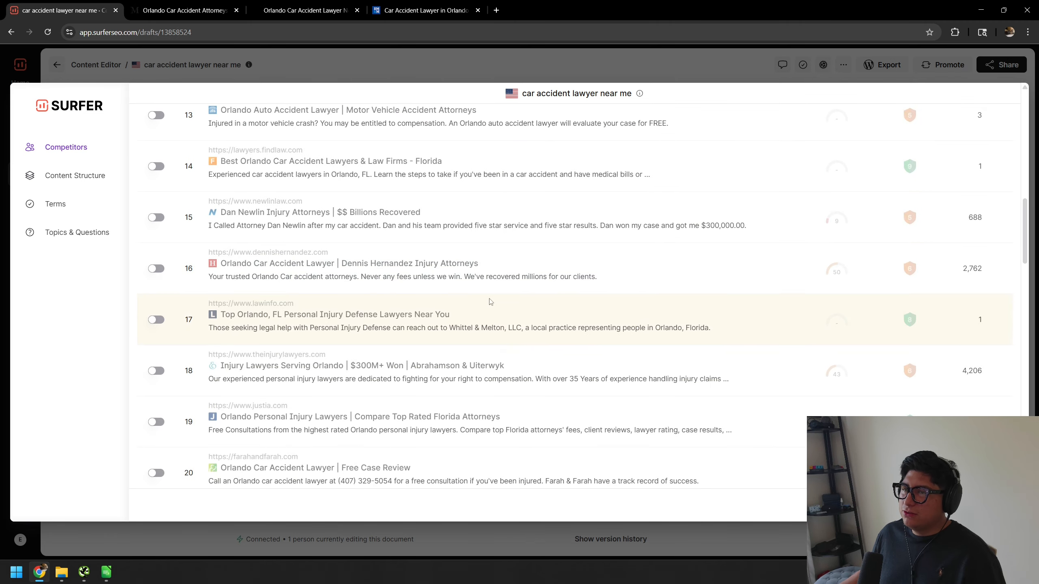
scroll(490, 305, down, 10)
double_click(197, 323)
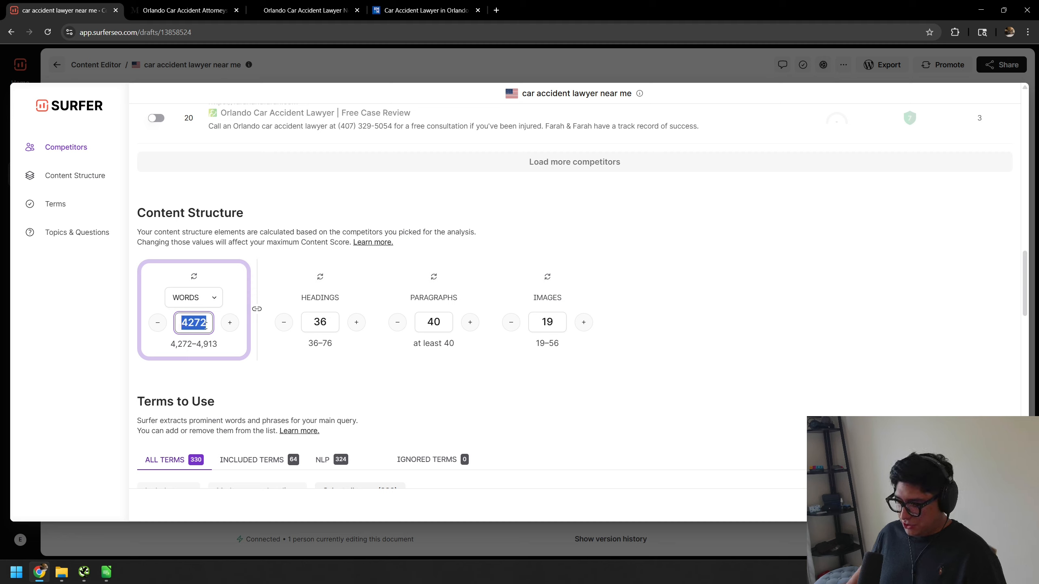
text(3000)
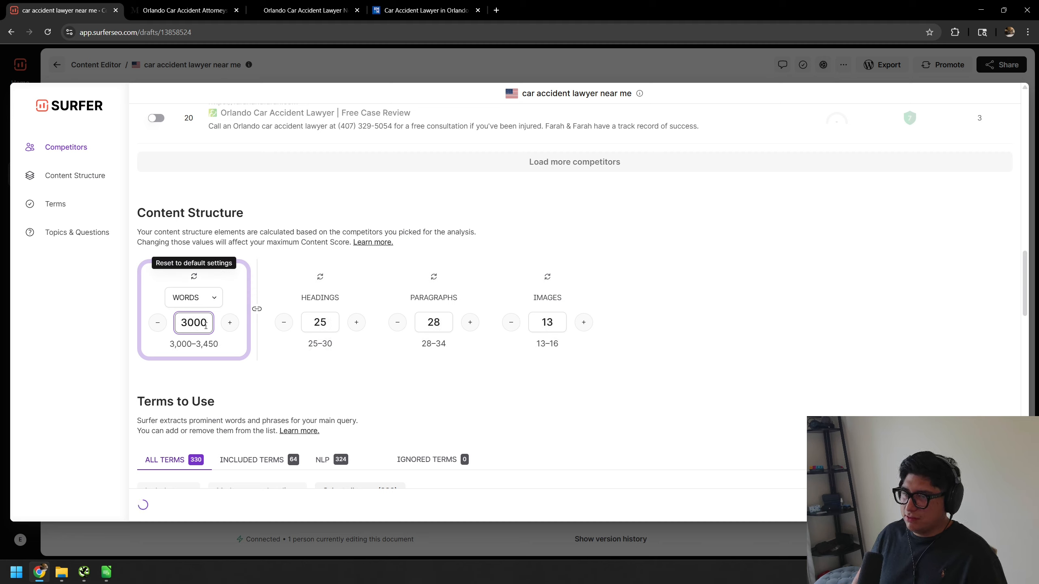
click(272, 384)
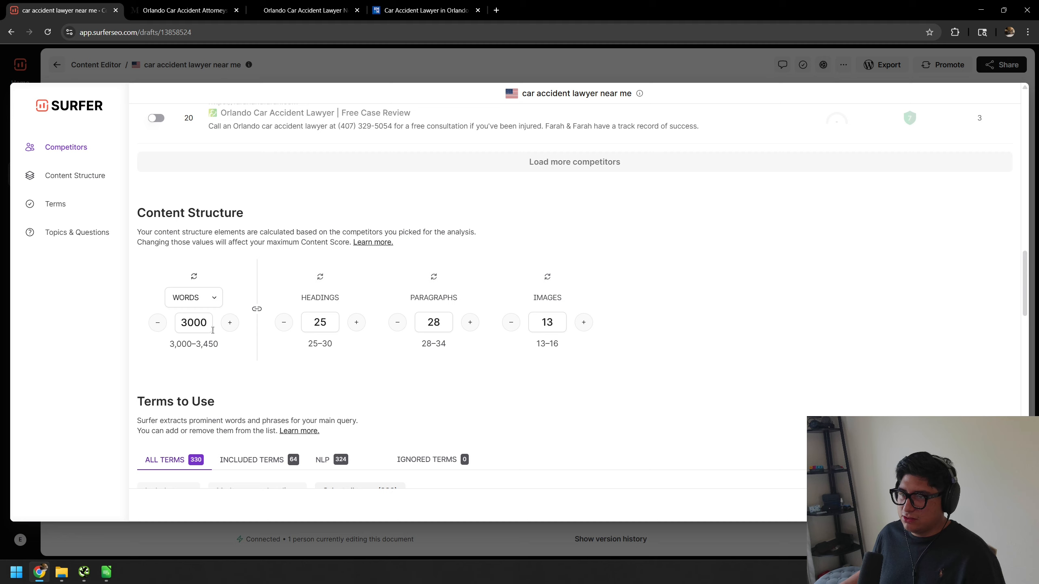
Step: Reset the word count target to its default and set it to 3000 again
double_click(209, 326)
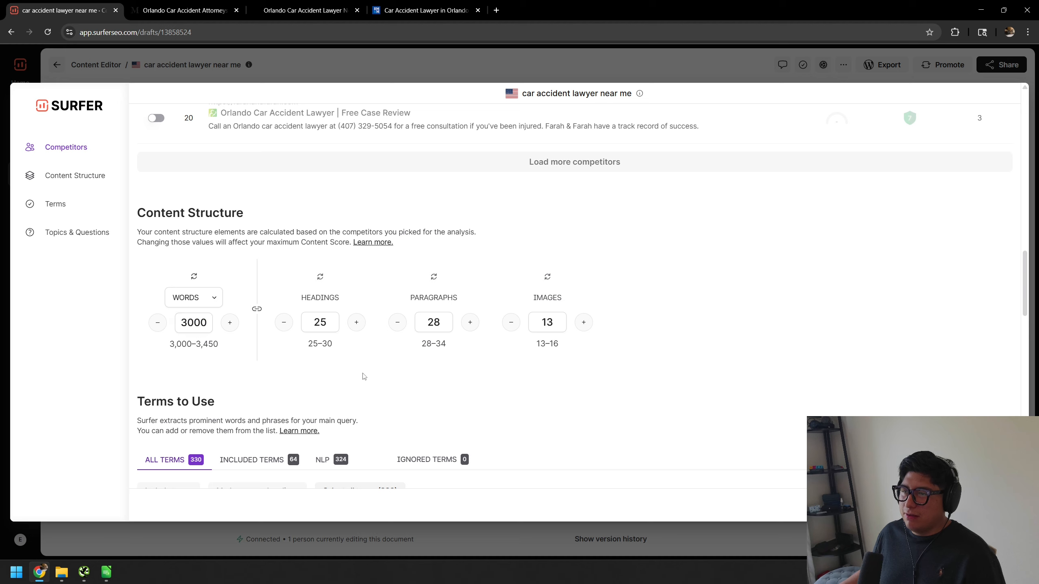
click(194, 277)
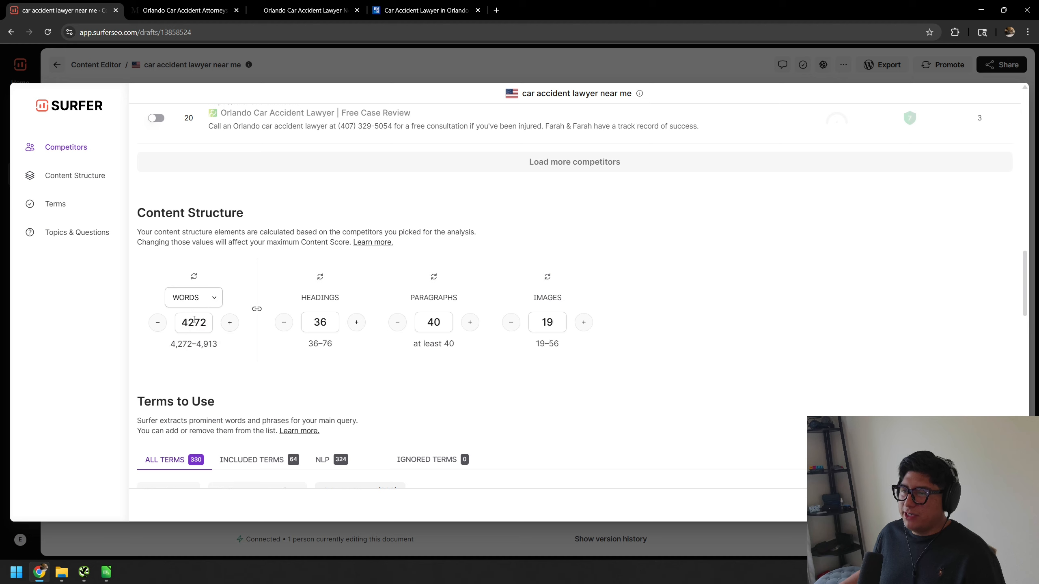
double_click(204, 324)
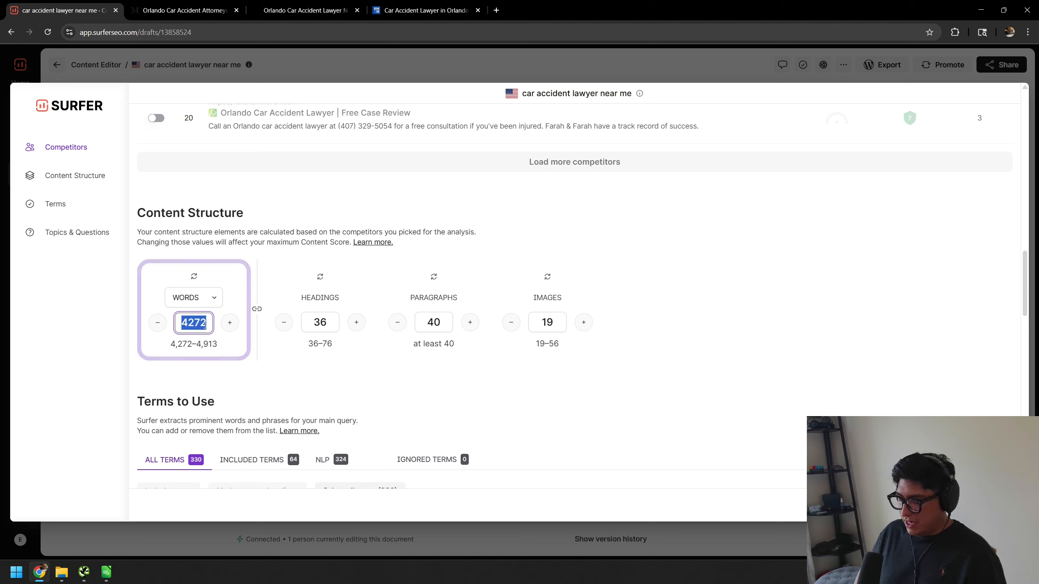
text(3000)
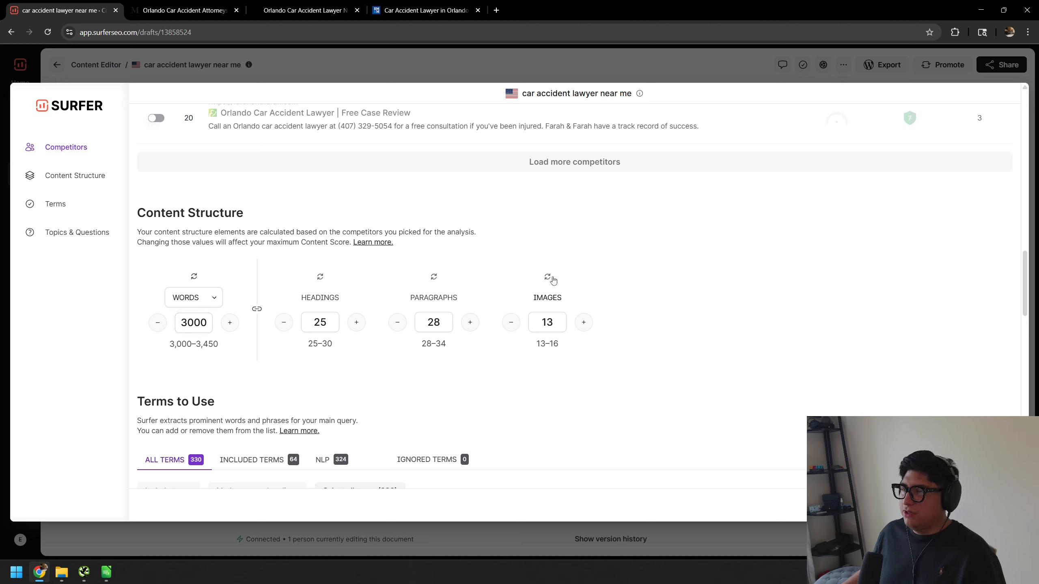
Step: Set the images target in Content Structure to 3, leaving the words, headings and paragraphs targets alone
click(540, 331)
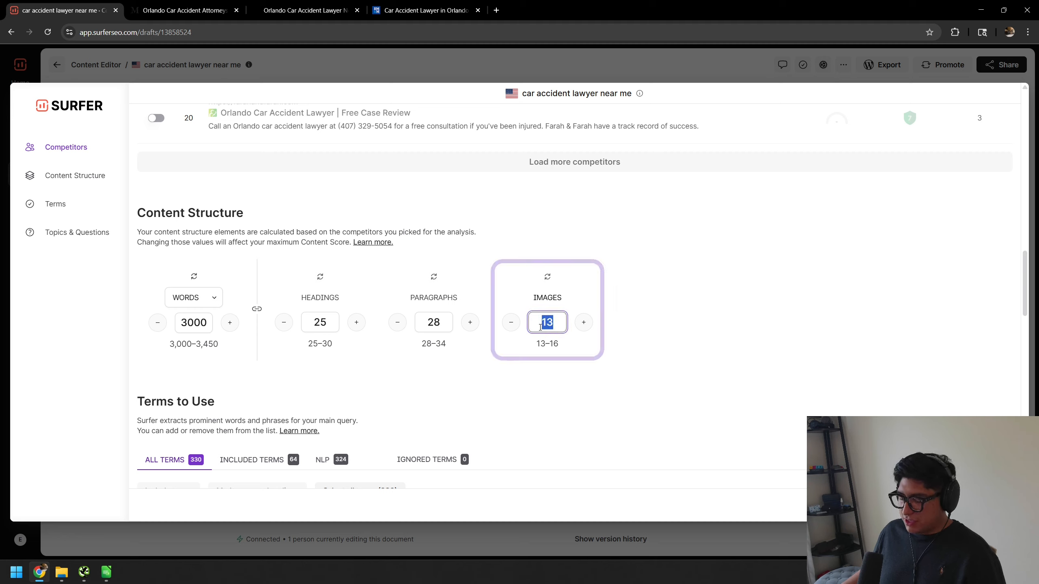
text(3)
click(672, 377)
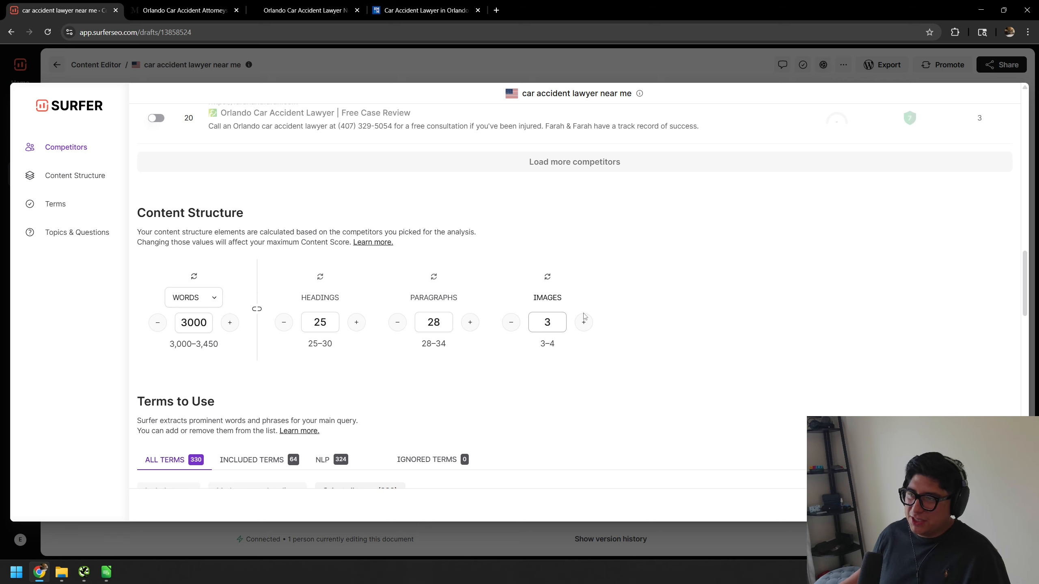
double_click(547, 322)
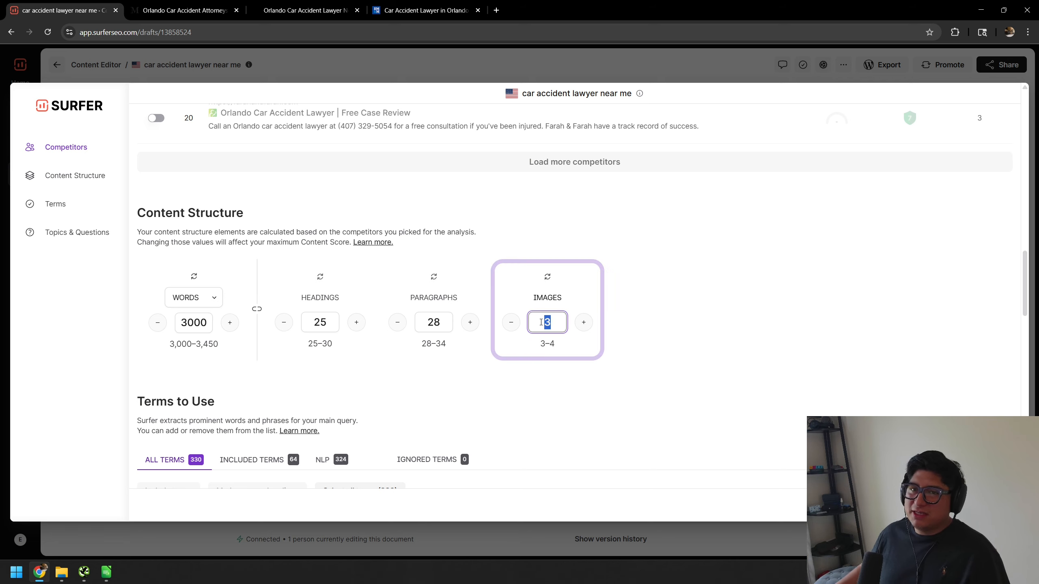
click(586, 396)
Step: Examine the included and unselected terms under Terms to Use, enlarging the page for easier reading
scroll(517, 339, down, 2)
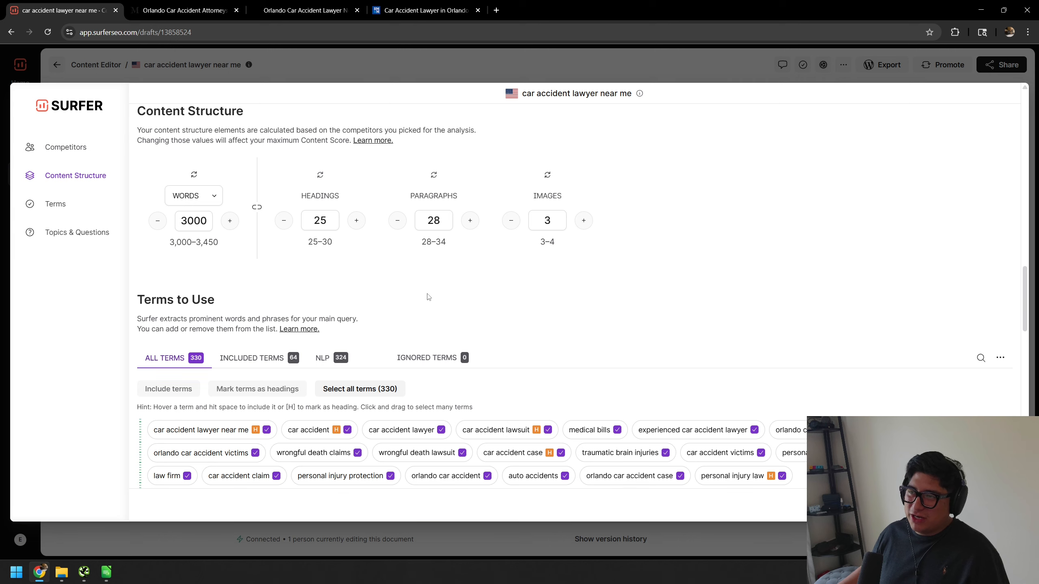
scroll(427, 296, down, 1)
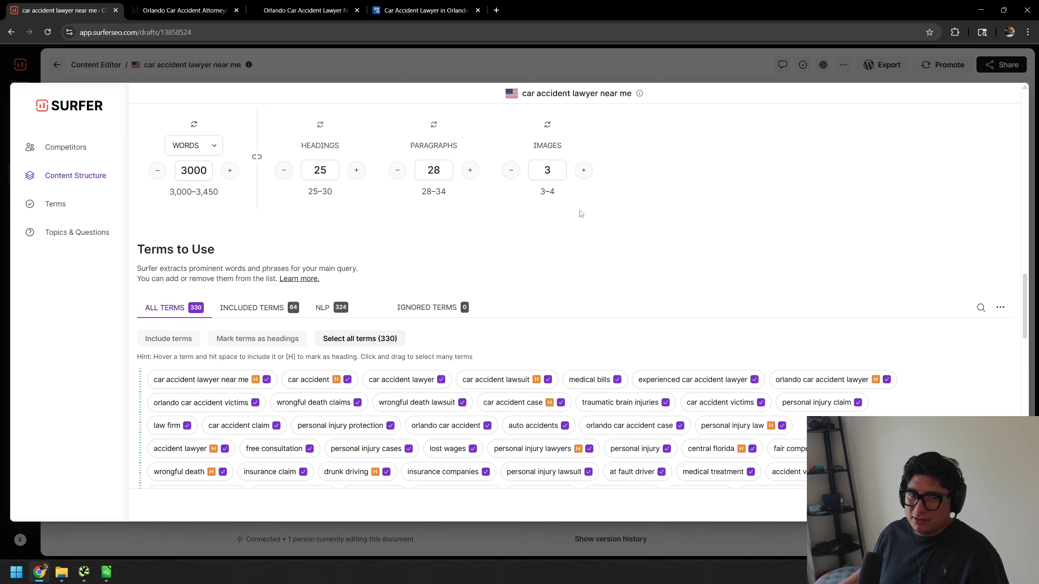
scroll(579, 246, down, 2)
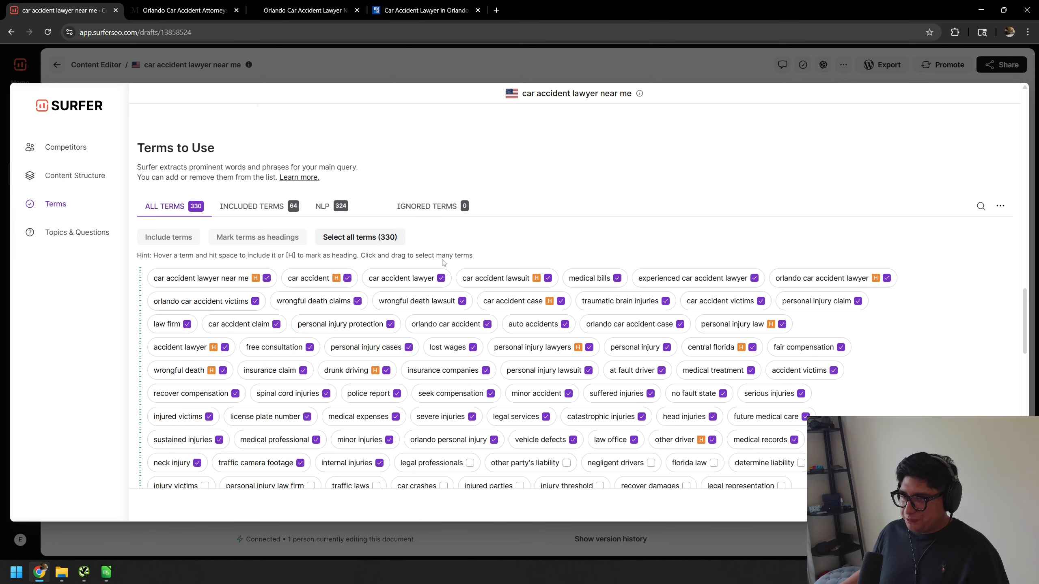
scroll(450, 212, down, 1)
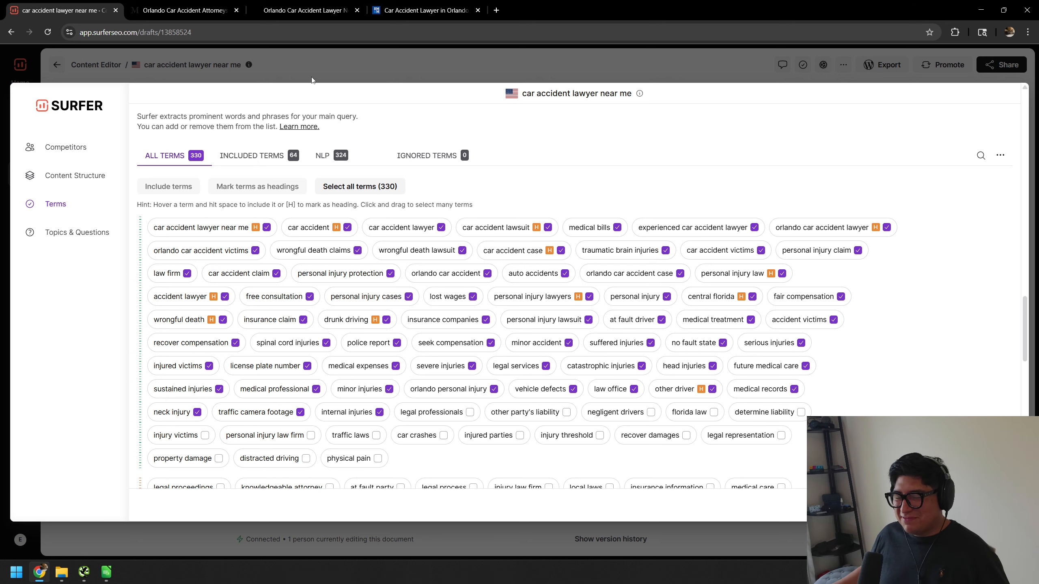
scroll(593, 319, down, 3)
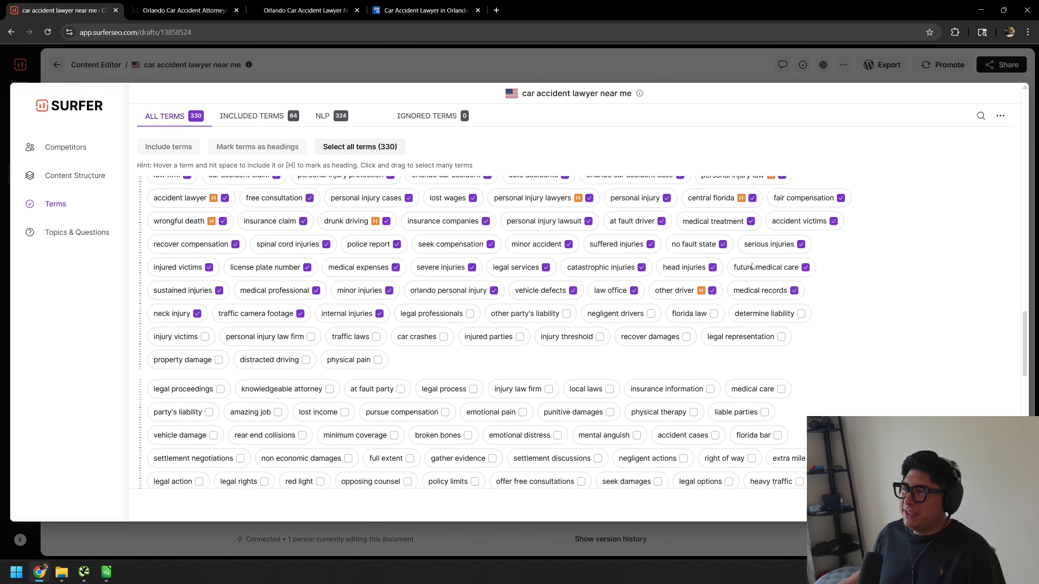
scroll(773, 311, up, 3)
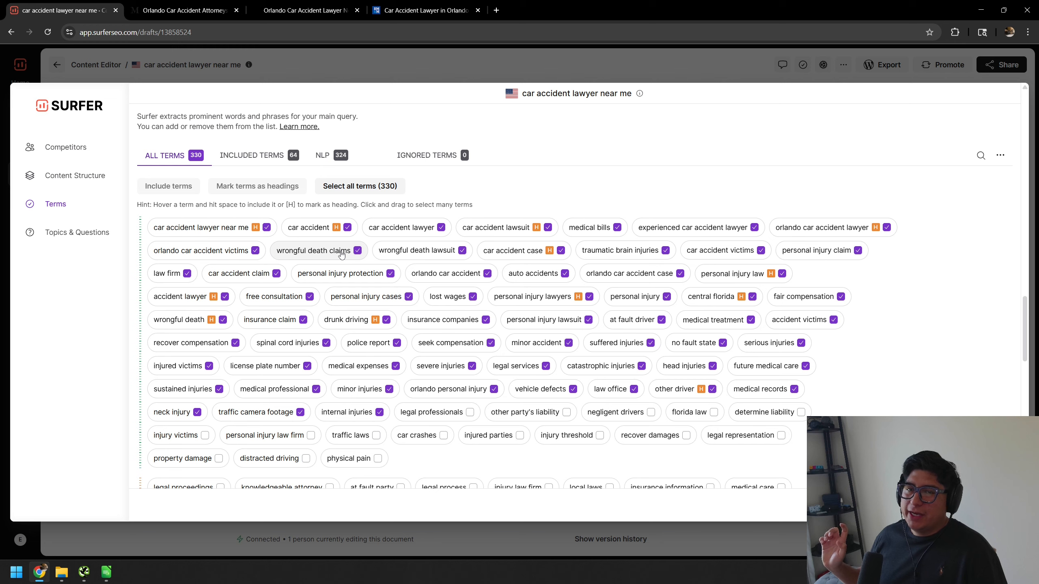
key(ctrl+plus)
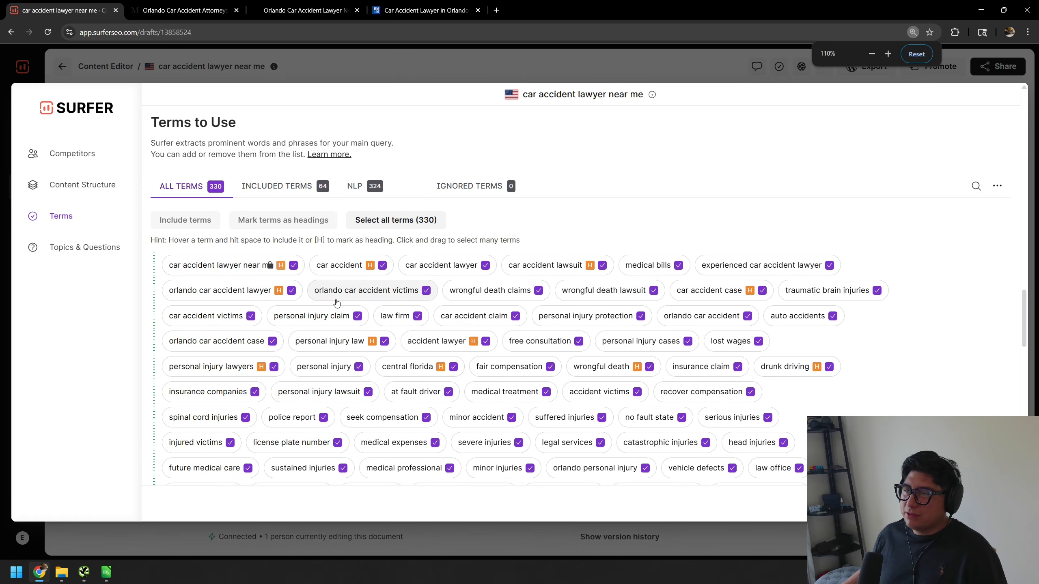
key(ctrl+plus)
Step: Check the draft's target keyword and remove the heading mark from the term "car accident lawyer near me"
scroll(368, 310, down, 3)
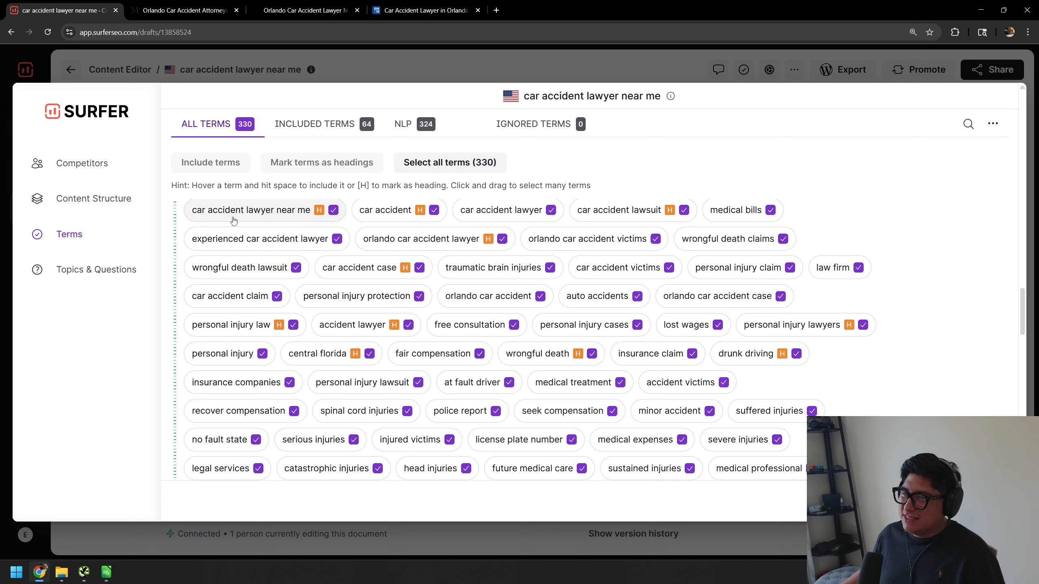
drag(524, 96, 663, 96)
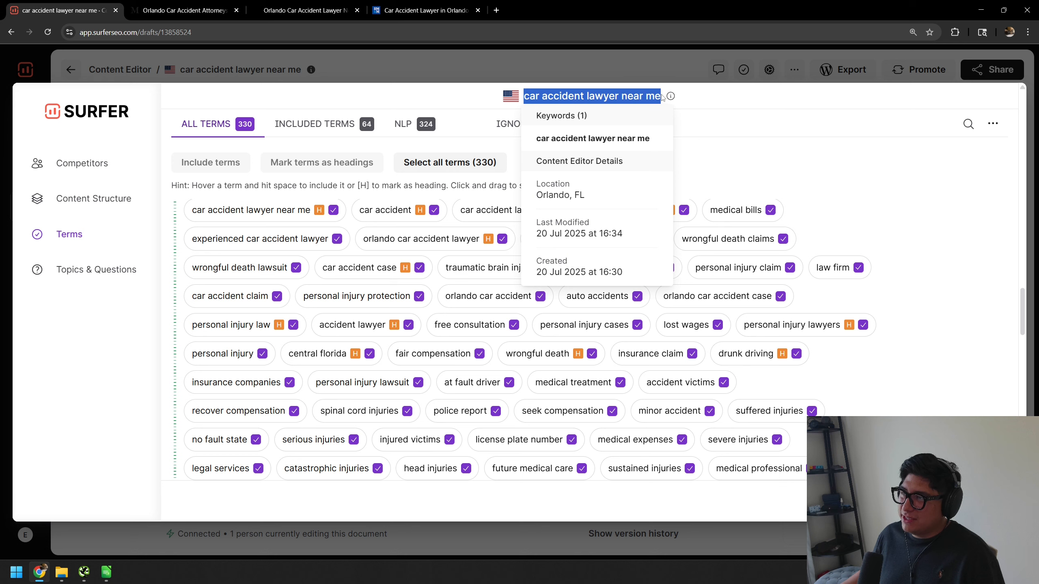
click(713, 123)
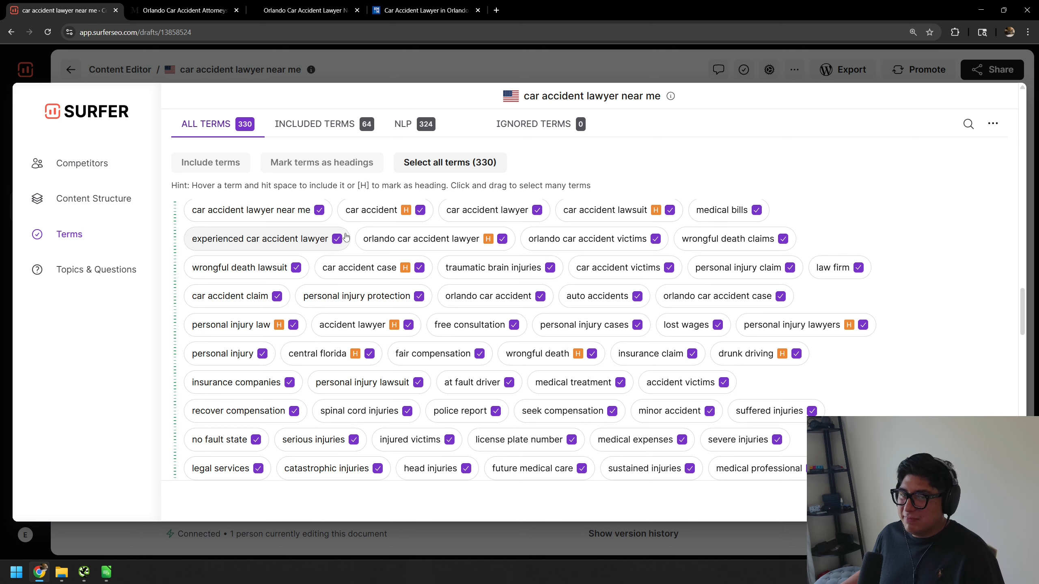
Step: Review the suggested terms and exclude "free consultation" from the terms to use
scroll(244, 353, down, 1)
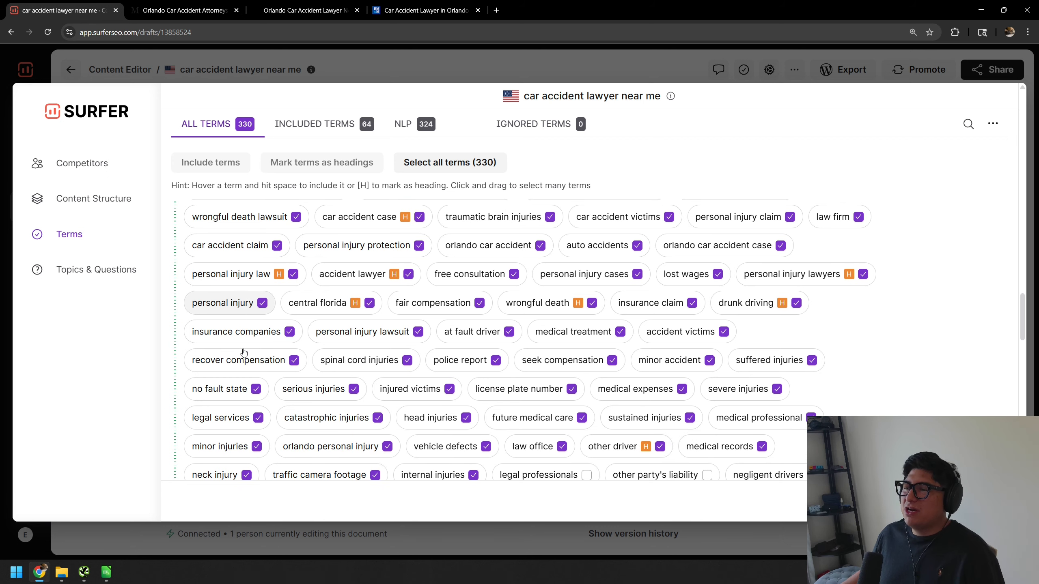
scroll(231, 360, down, 1)
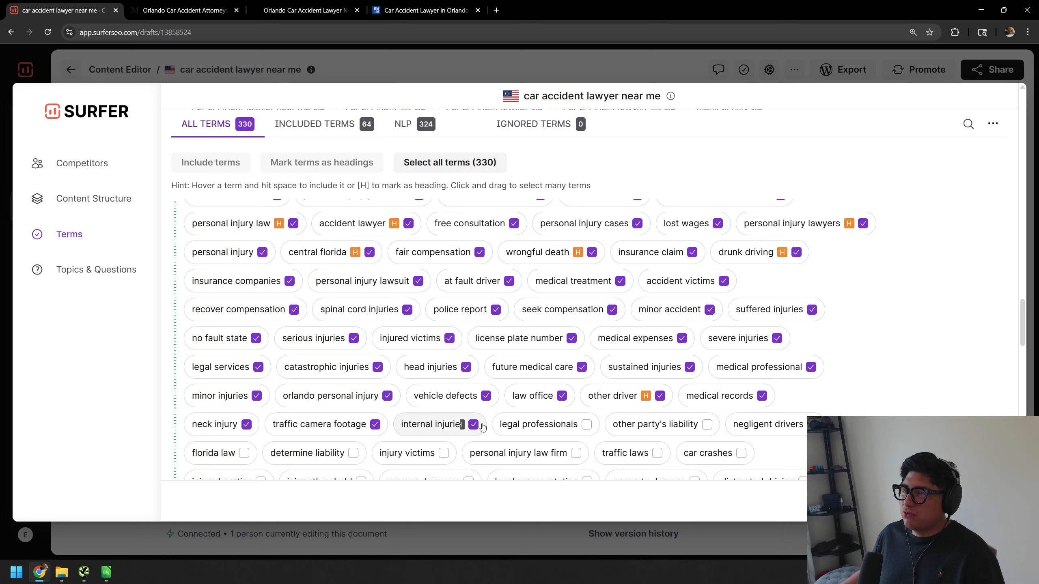
scroll(507, 407, up, 1)
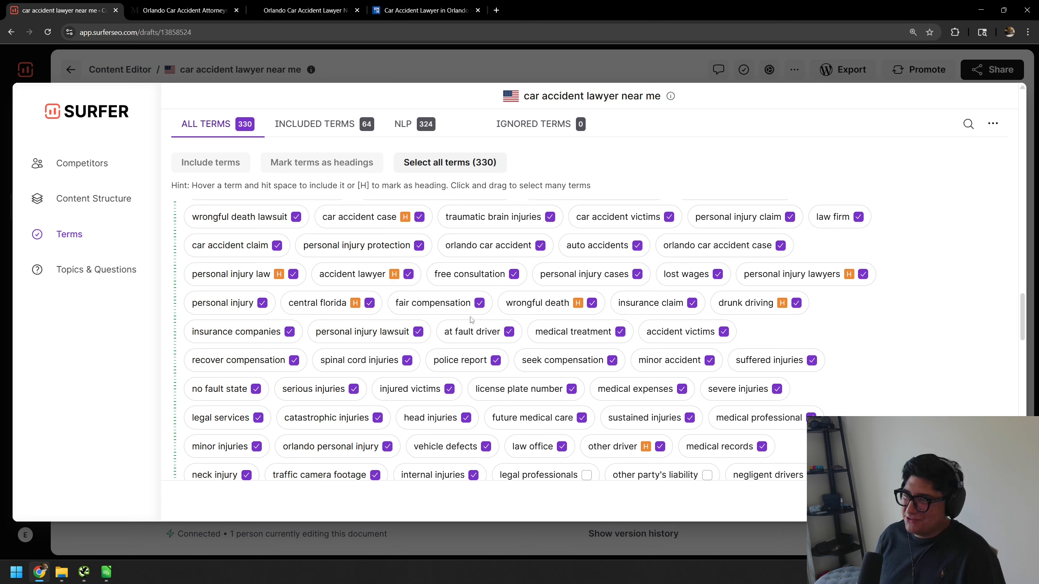
click(515, 282)
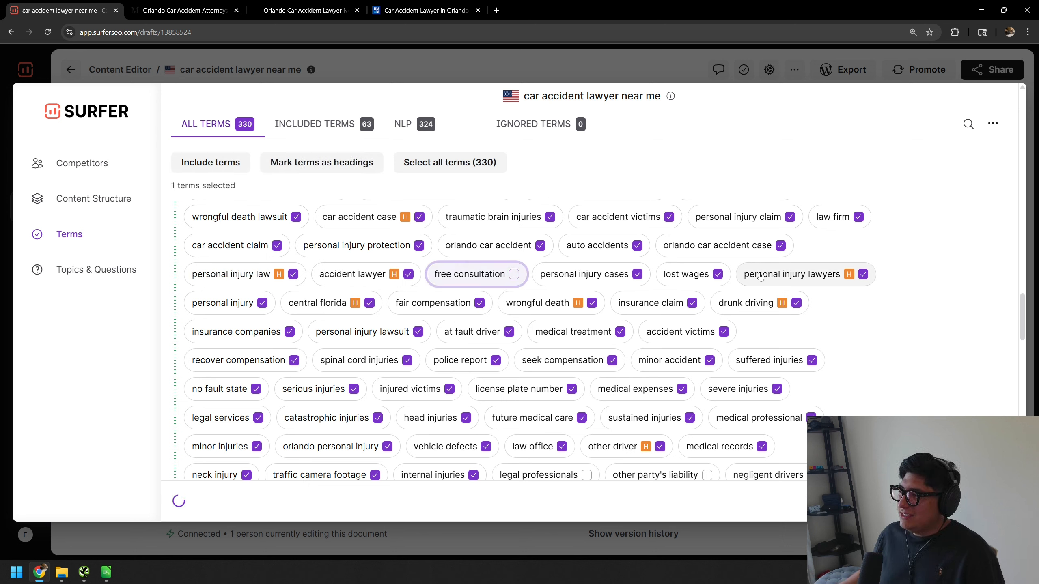
Step: Exclude "law office" from the terms to use and look over the remaining included terms
scroll(570, 285, down, 1)
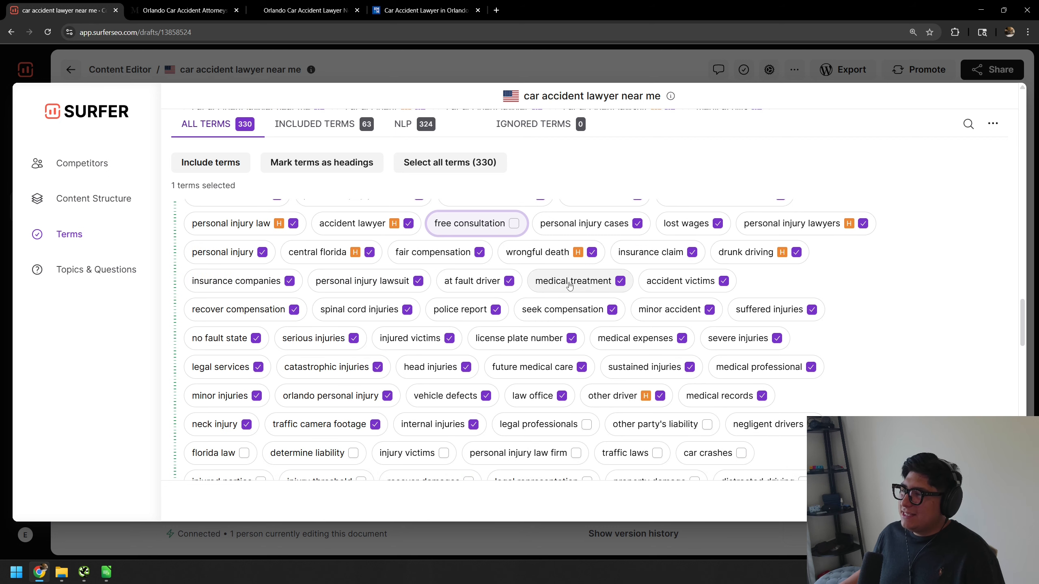
scroll(454, 286, up, 1)
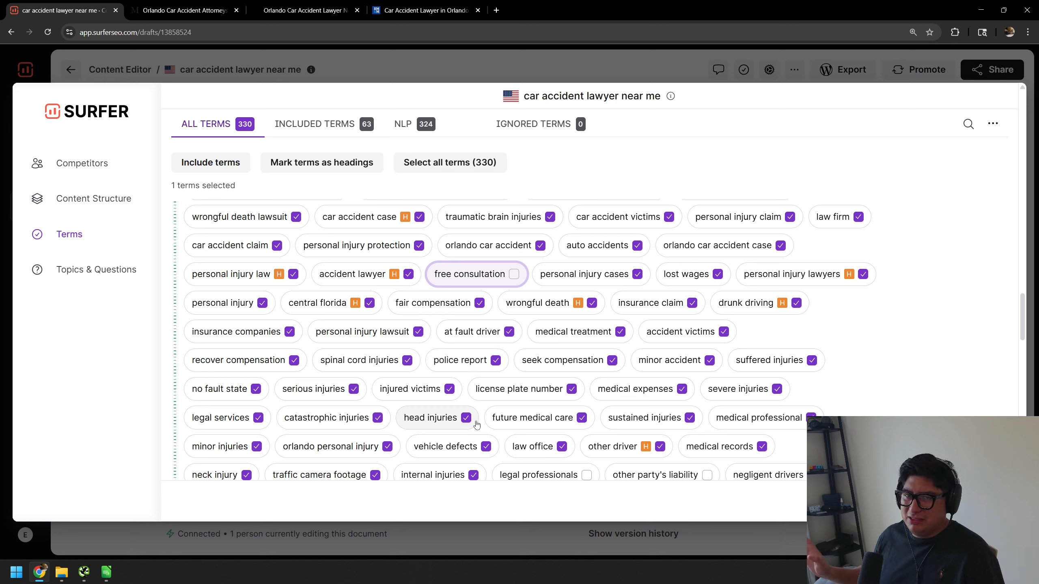
mouse_move(458, 423)
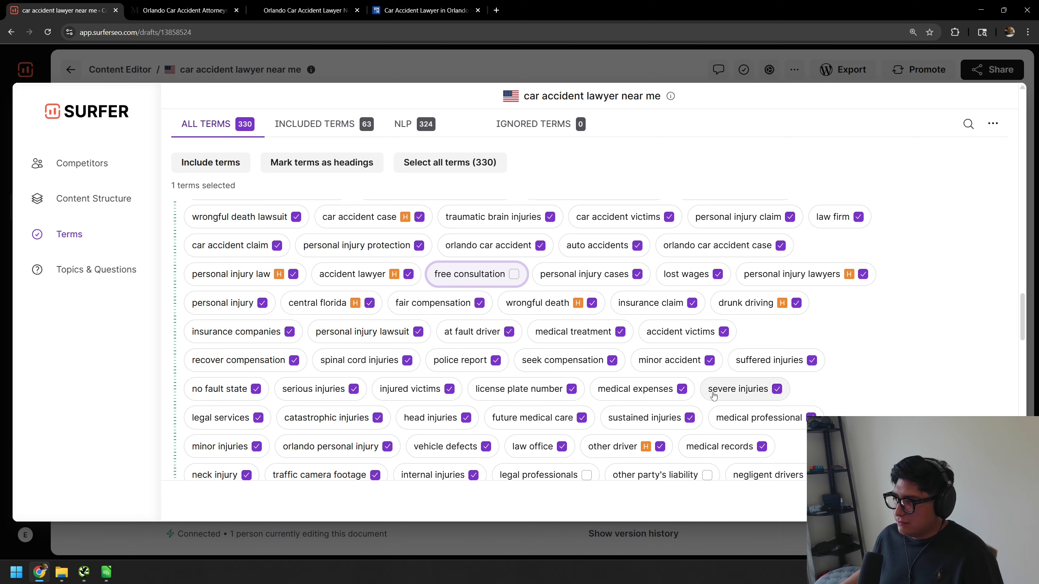
scroll(671, 407, down, 1)
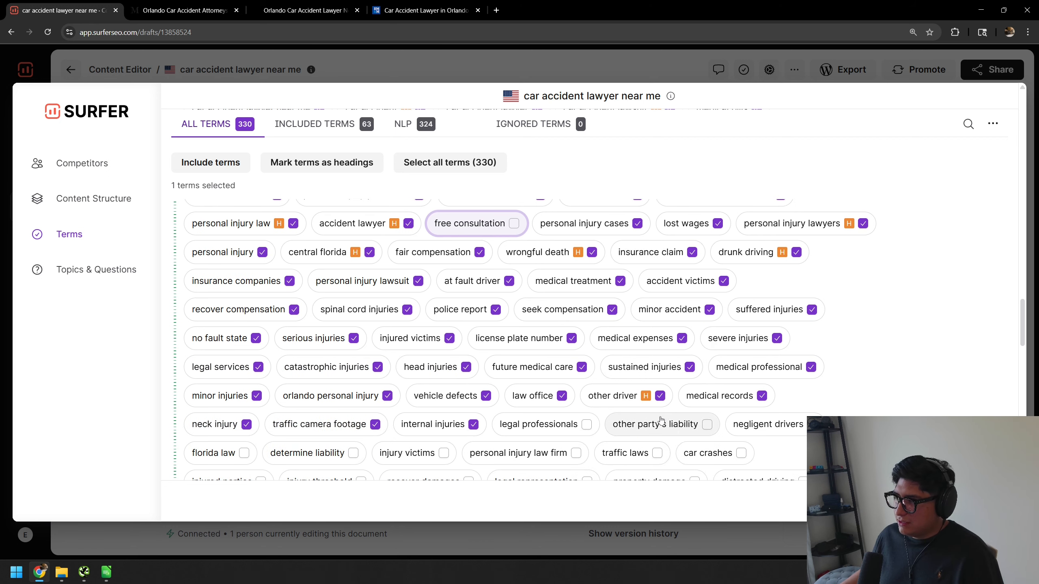
click(561, 395)
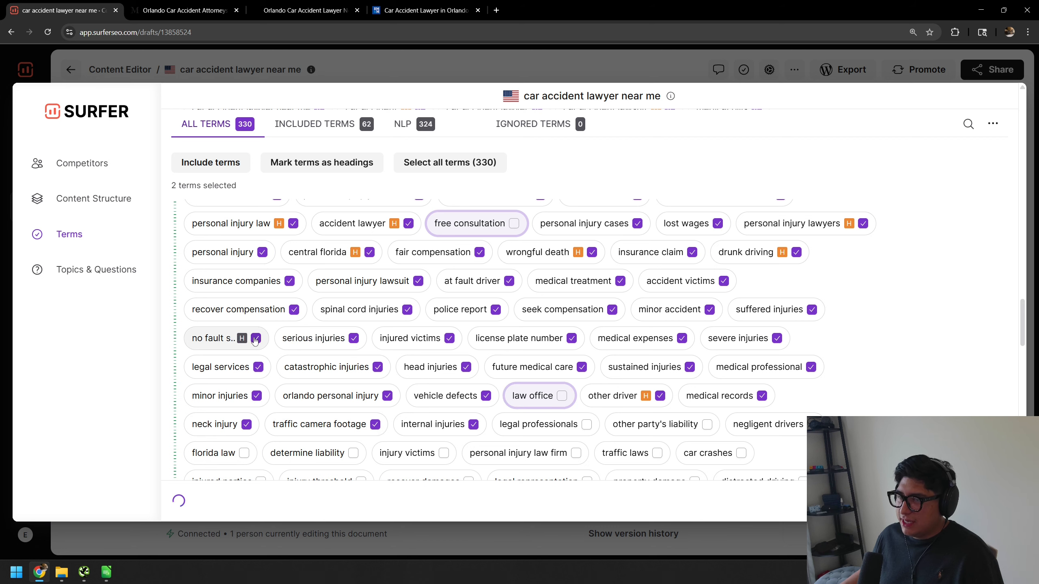
scroll(800, 351, up, 1)
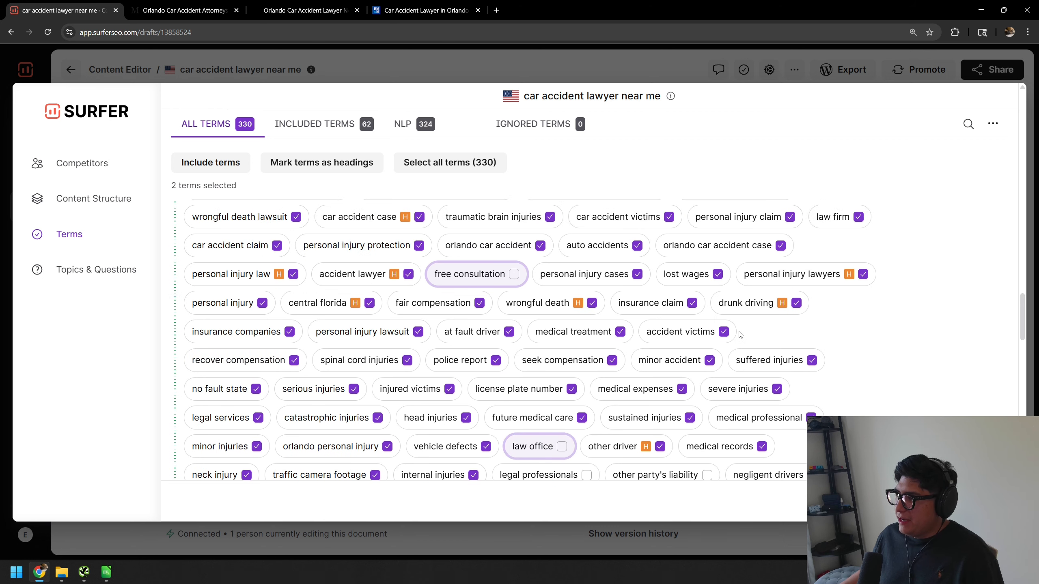
scroll(739, 234, up, 1)
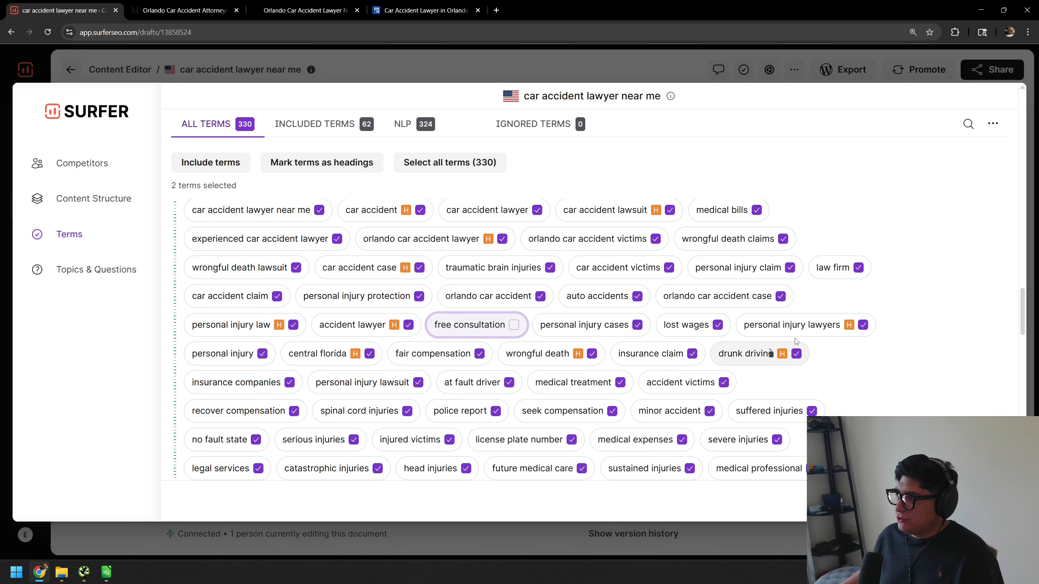
scroll(490, 357, up, 2)
scroll(490, 357, down, 2)
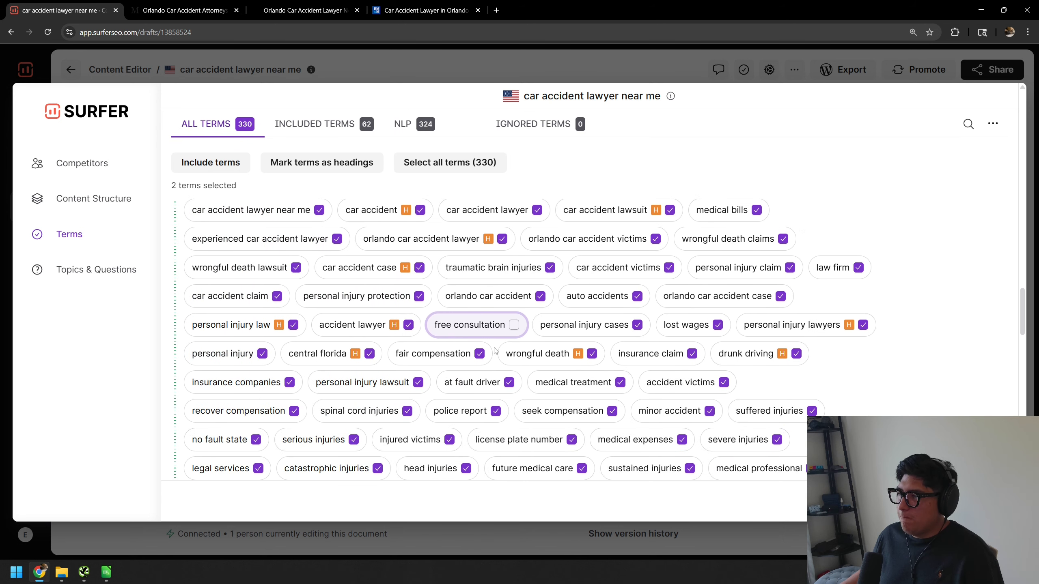
Step: Exclude "personal injury law" from the terms to use
scroll(490, 357, down, 1)
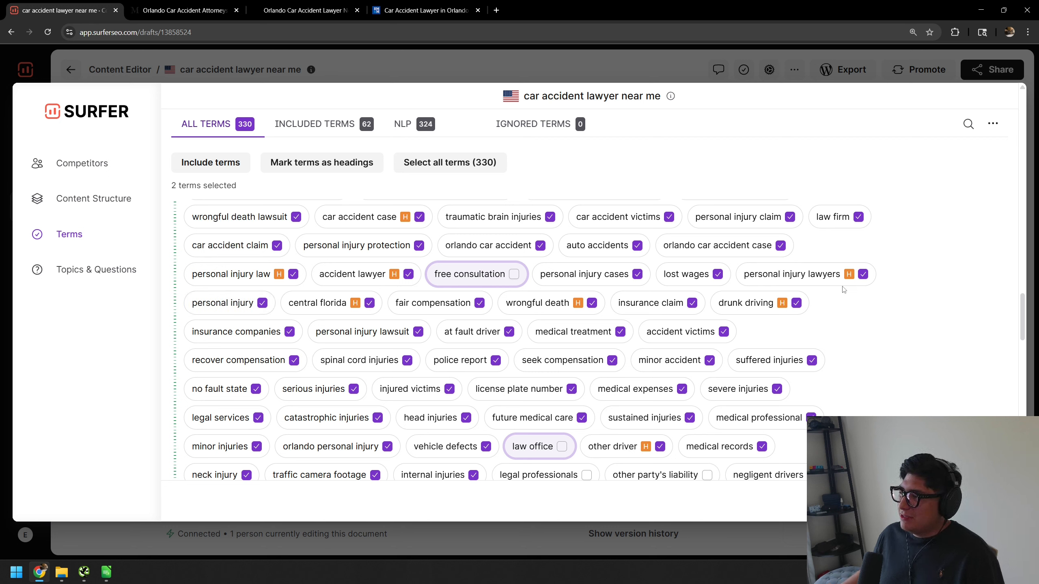
click(279, 277)
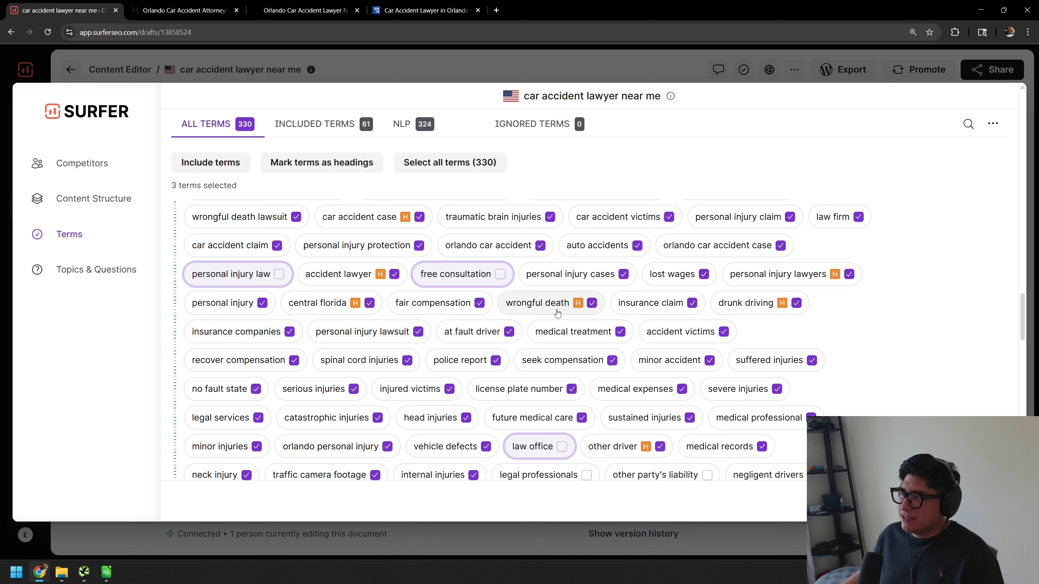
scroll(642, 448, up, 3)
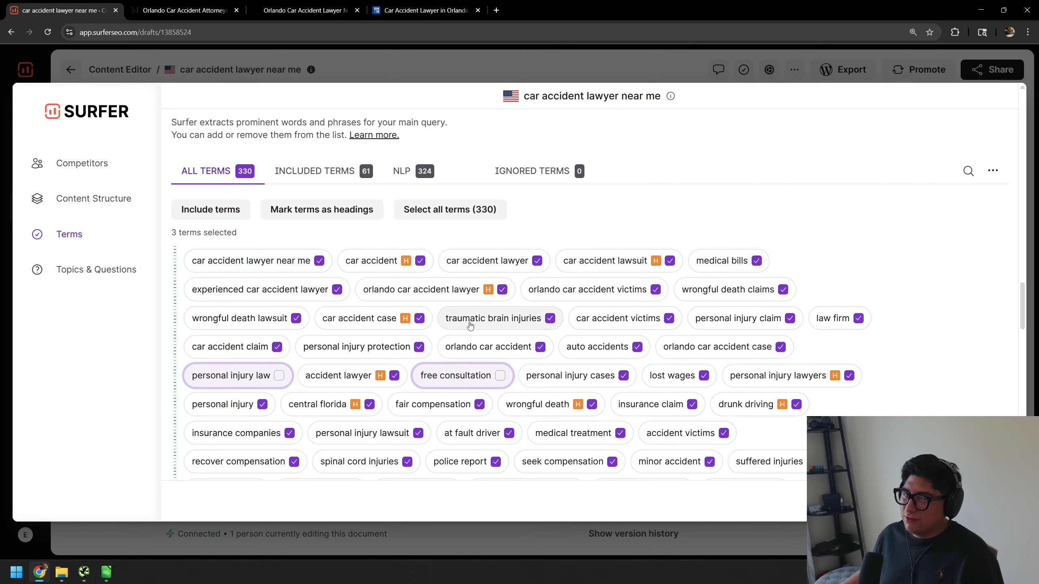
Step: Look through the unselected suggestions and include "non economic damages" in the terms to use
scroll(383, 326, down, 5)
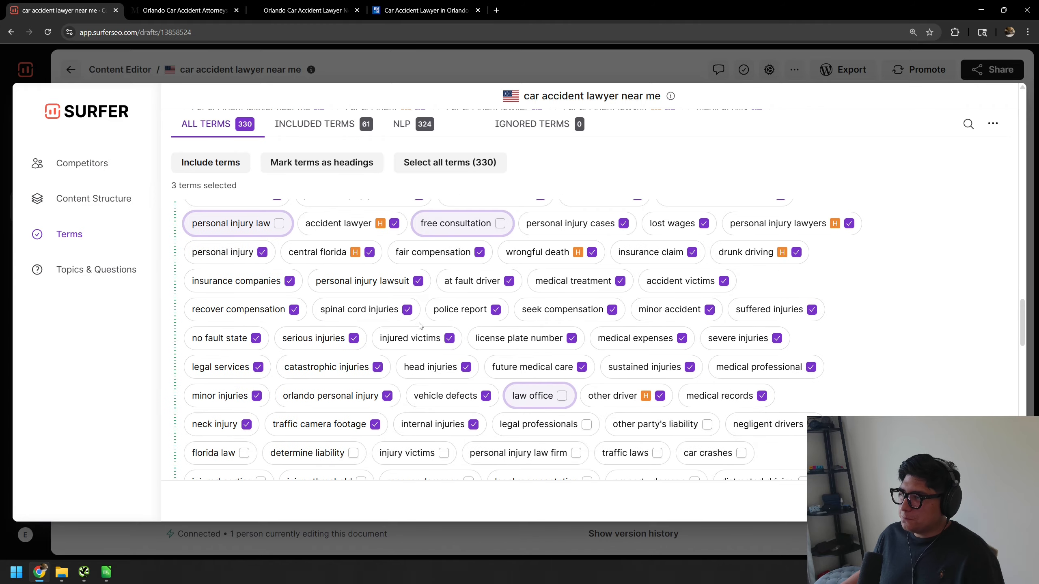
scroll(383, 326, down, 3)
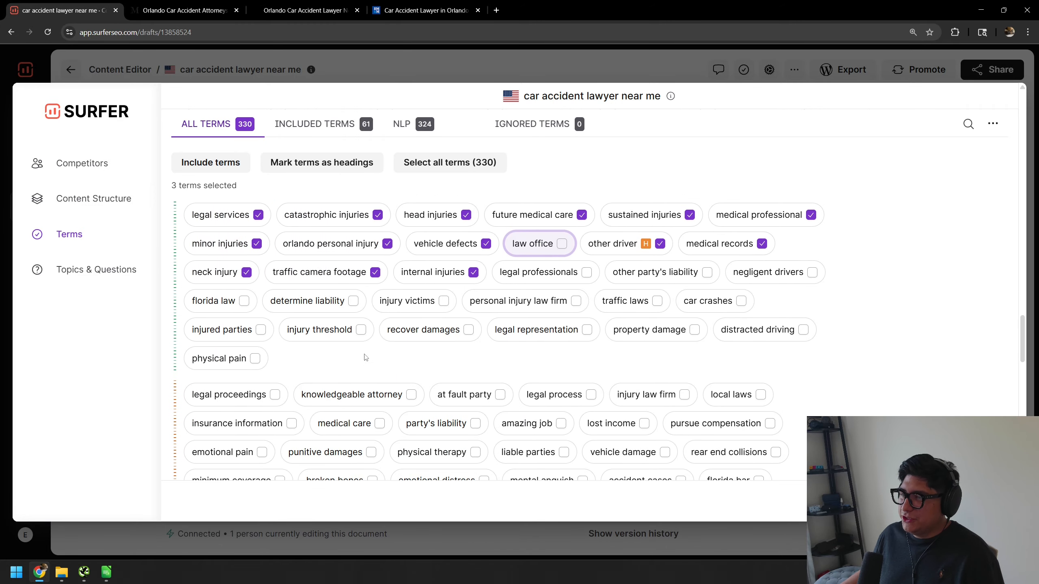
scroll(379, 304, down, 1)
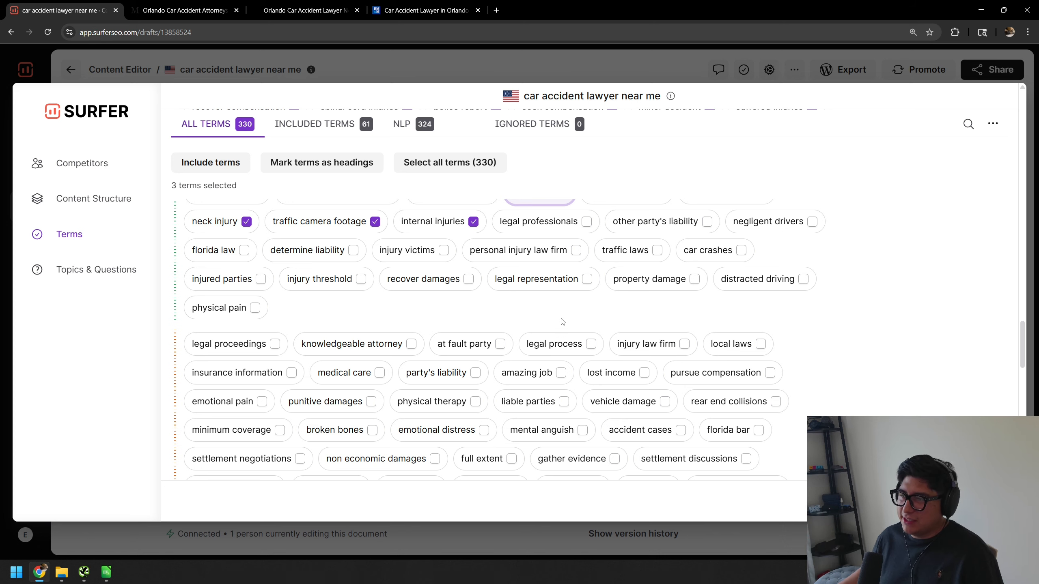
scroll(582, 363, down, 1)
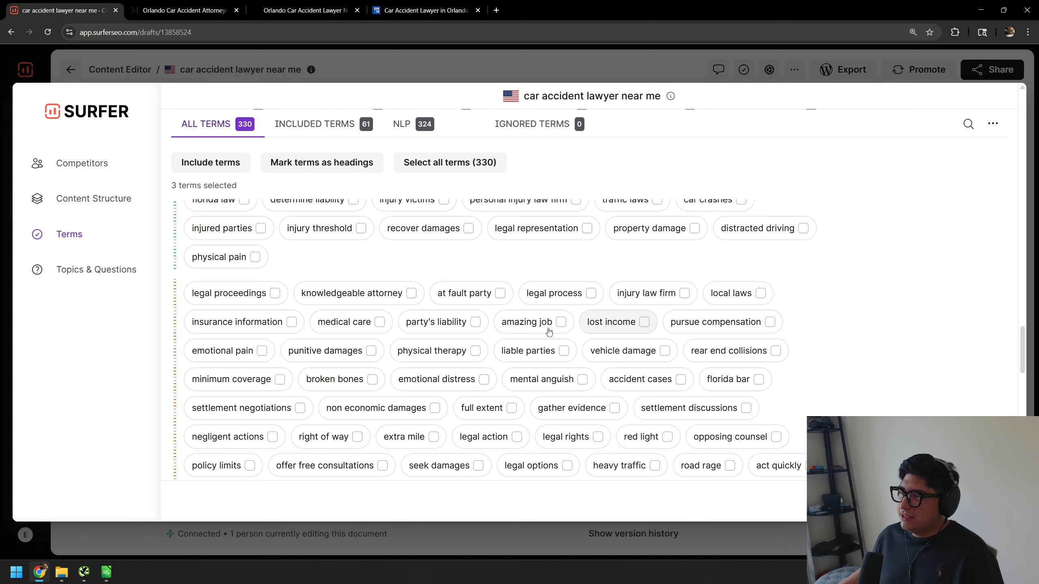
scroll(296, 394, down, 2)
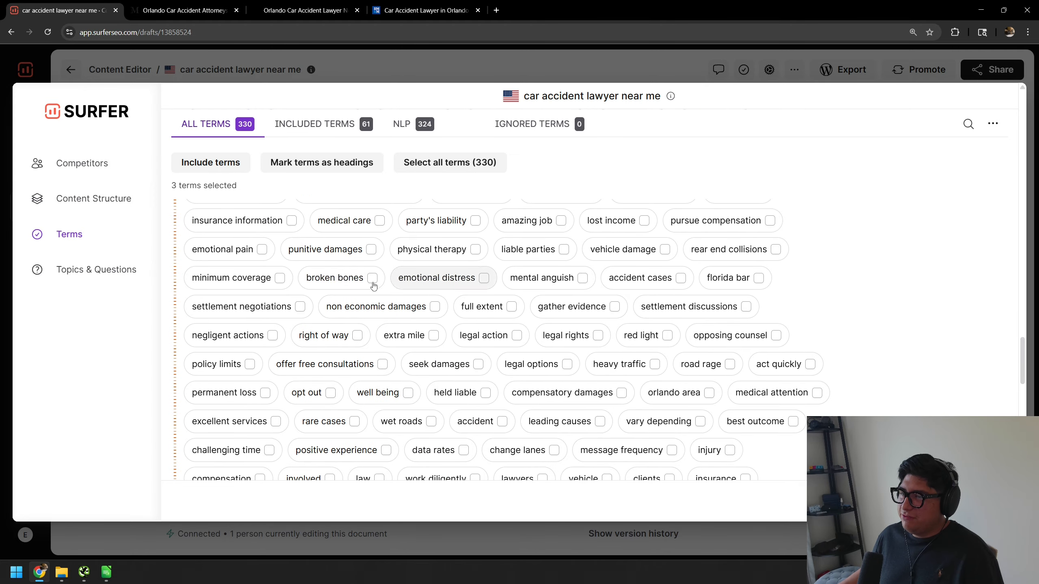
click(435, 307)
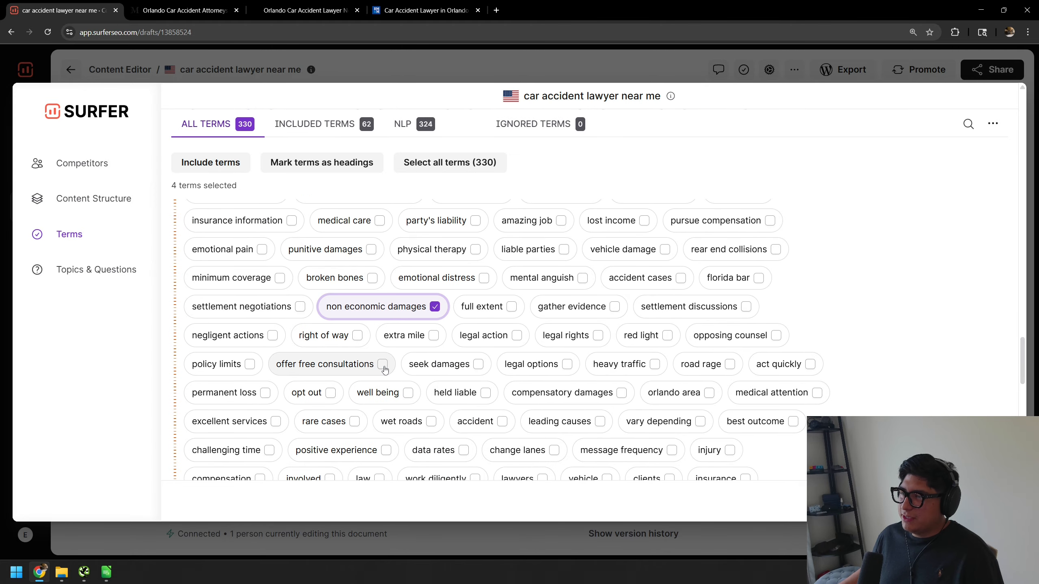
Step: Include "settlement" and "recovery" from the medium-relevance group in the terms to use
scroll(384, 369, down, 1)
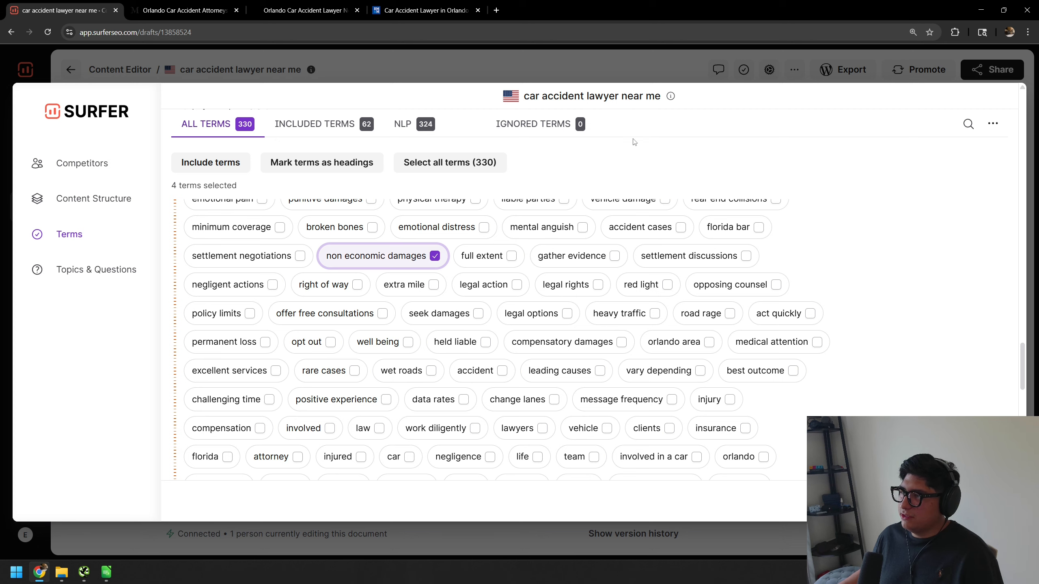
scroll(413, 258, down, 1)
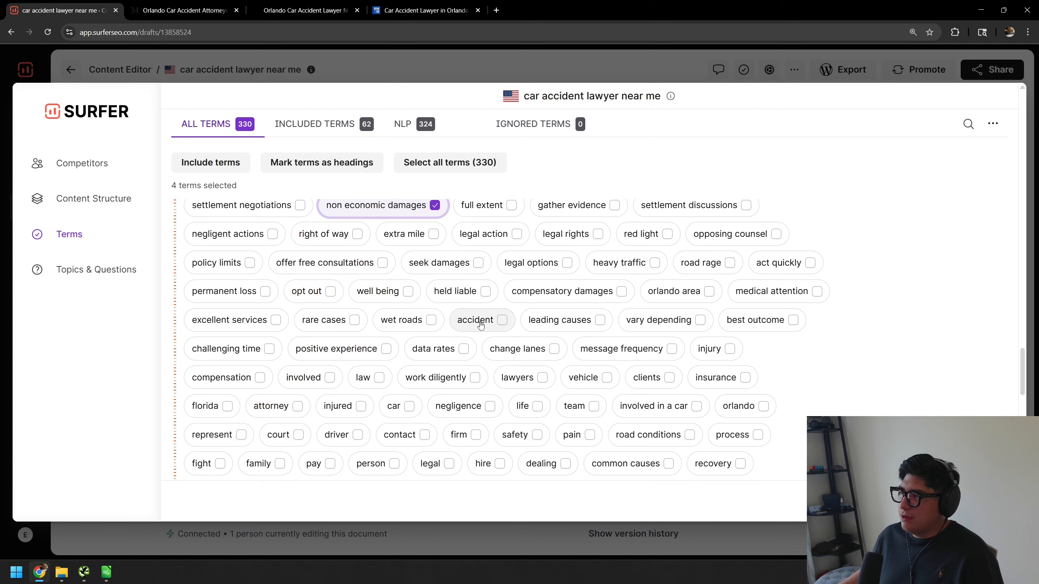
scroll(479, 326, down, 1)
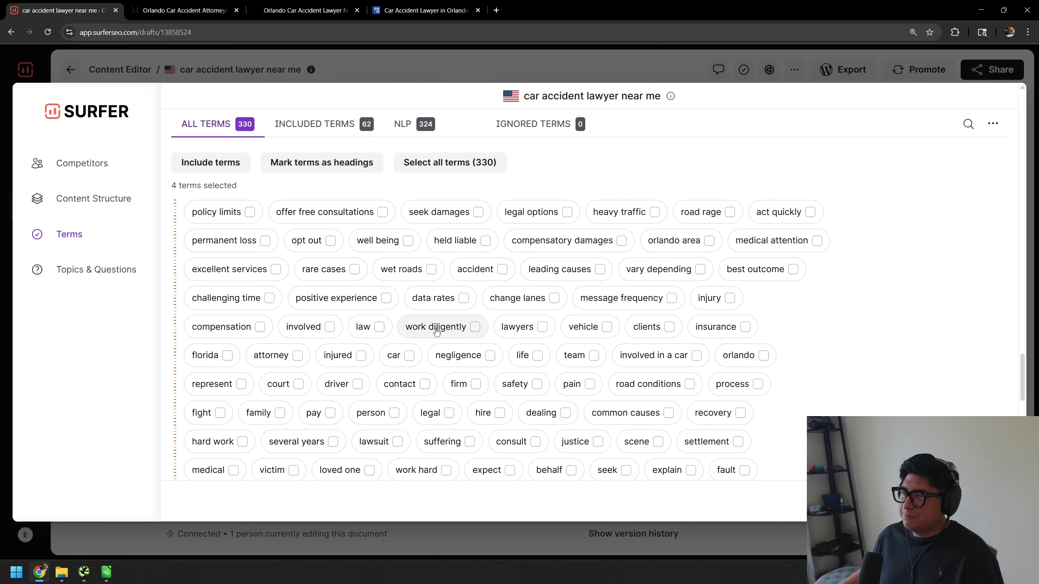
scroll(627, 243, down, 2)
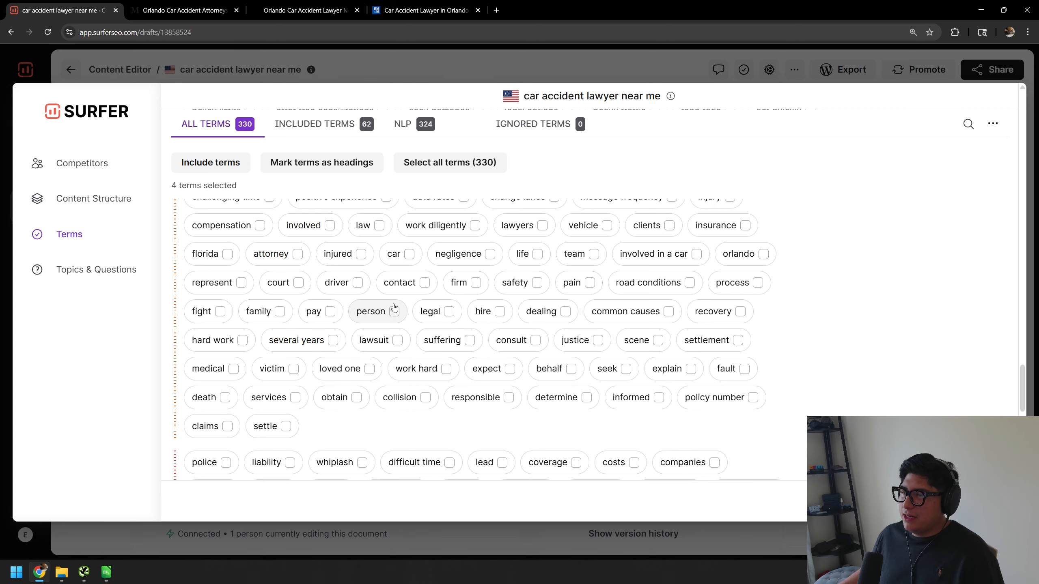
scroll(580, 340, down, 1)
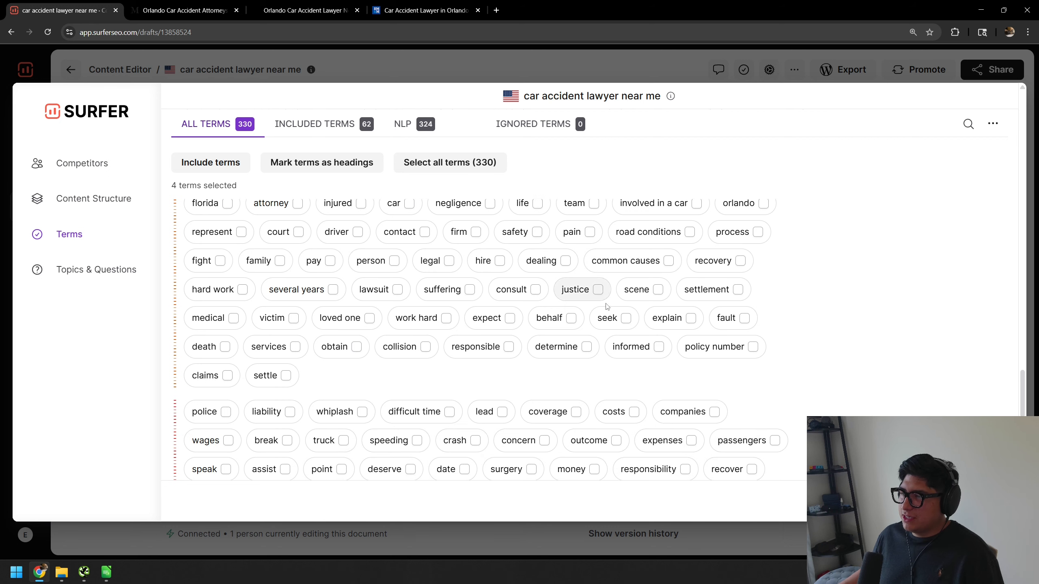
click(720, 289)
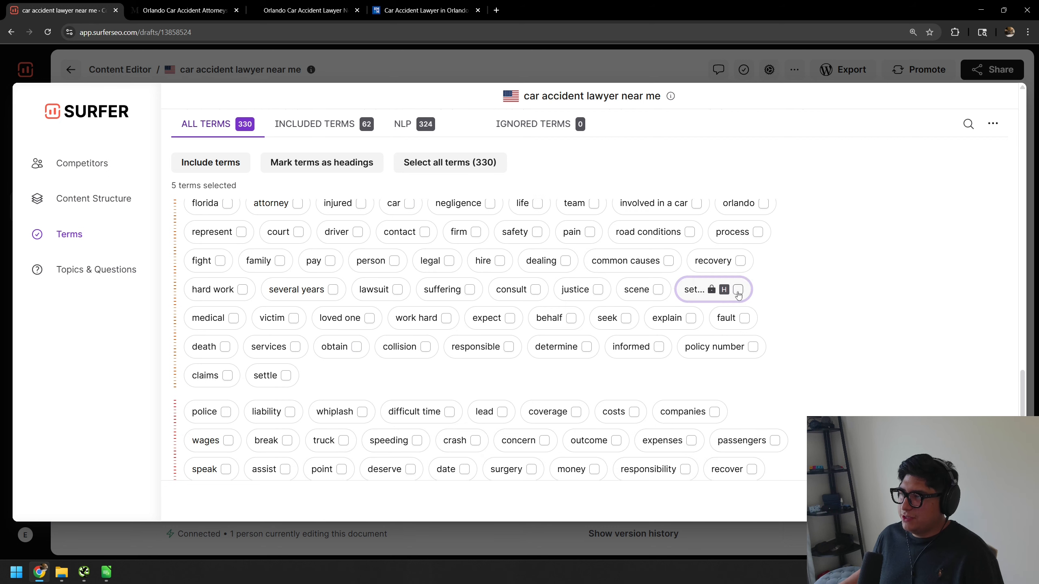
scroll(540, 347, down, 2)
scroll(618, 311, up, 2)
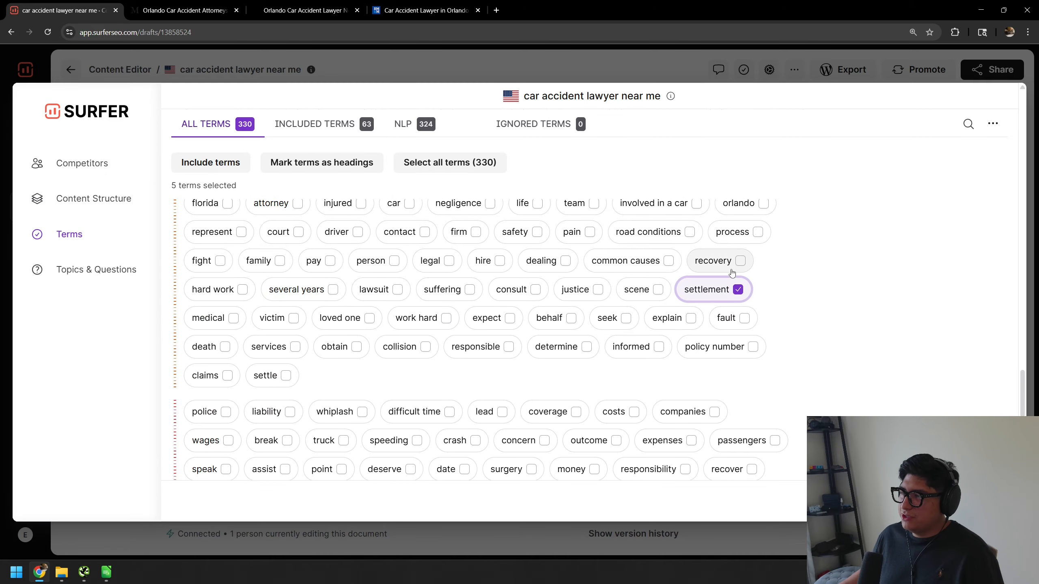
click(732, 262)
Step: Examine the low-relevance terms and compare them with the medium-relevance group
scroll(409, 340, down, 4)
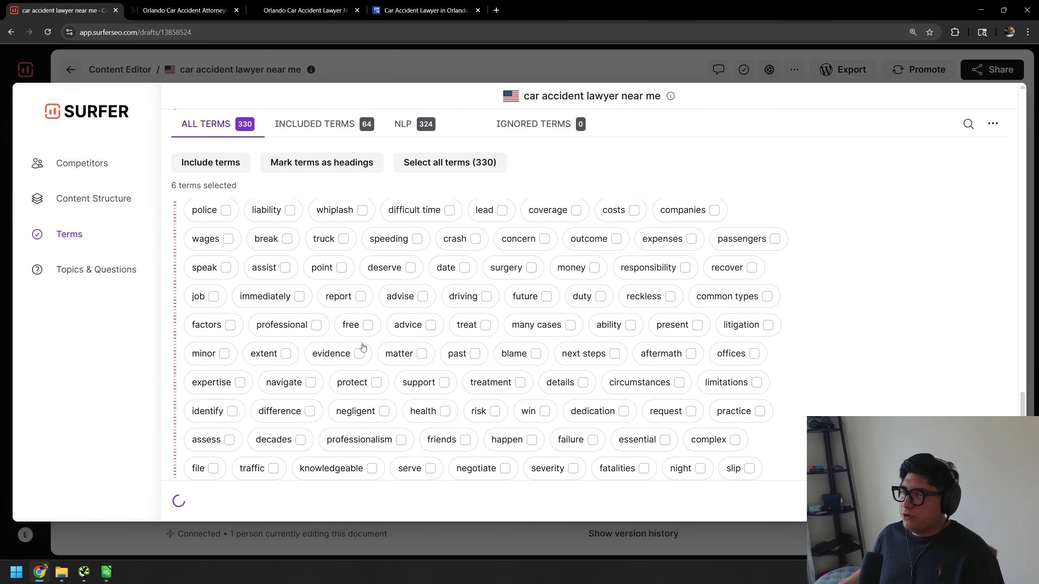
scroll(381, 328, down, 2)
scroll(409, 356, up, 10)
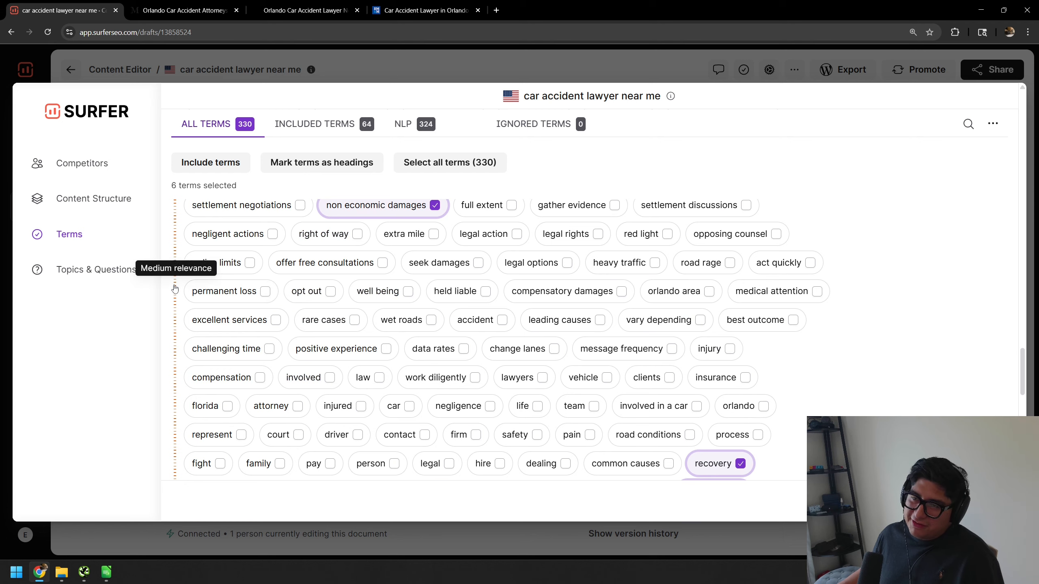
scroll(175, 311, down, 7)
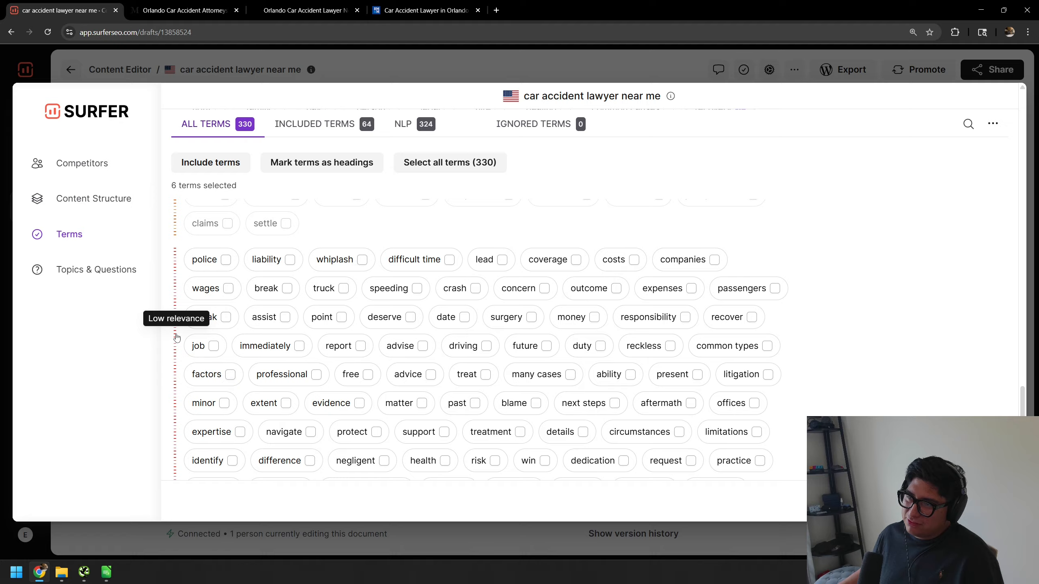
scroll(177, 338, up, 10)
scroll(204, 285, down, 5)
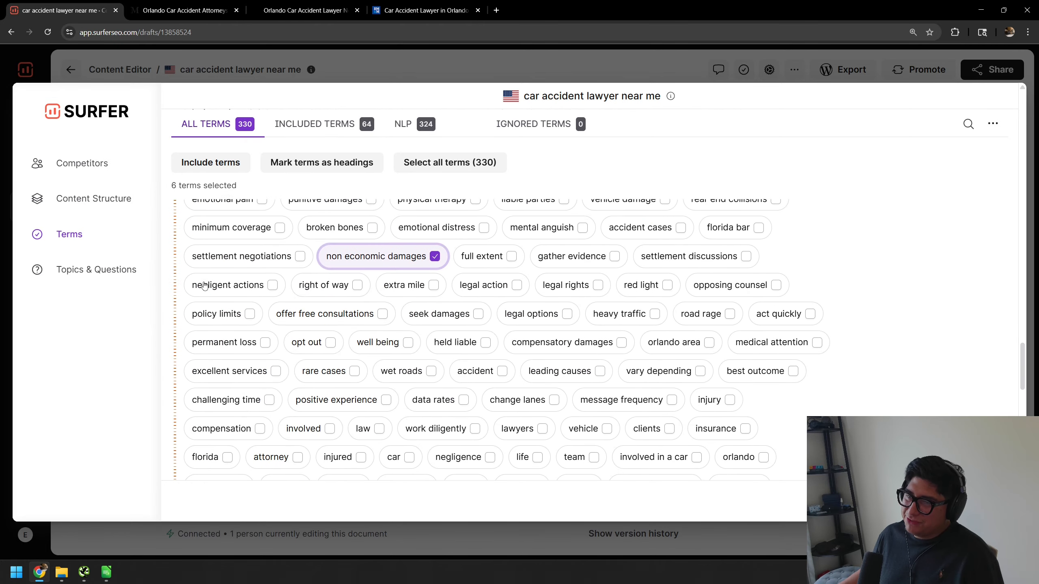
scroll(183, 346, down, 15)
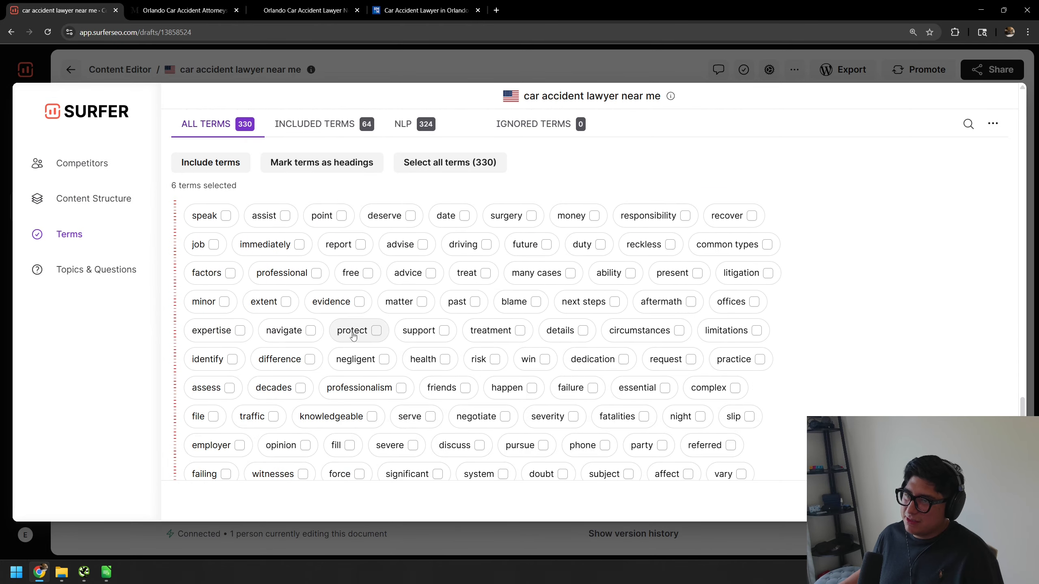
Step: Read the four selected People Also Ask questions under Topics & Questions, highlighting their text one at a time
scroll(475, 372, down, 3)
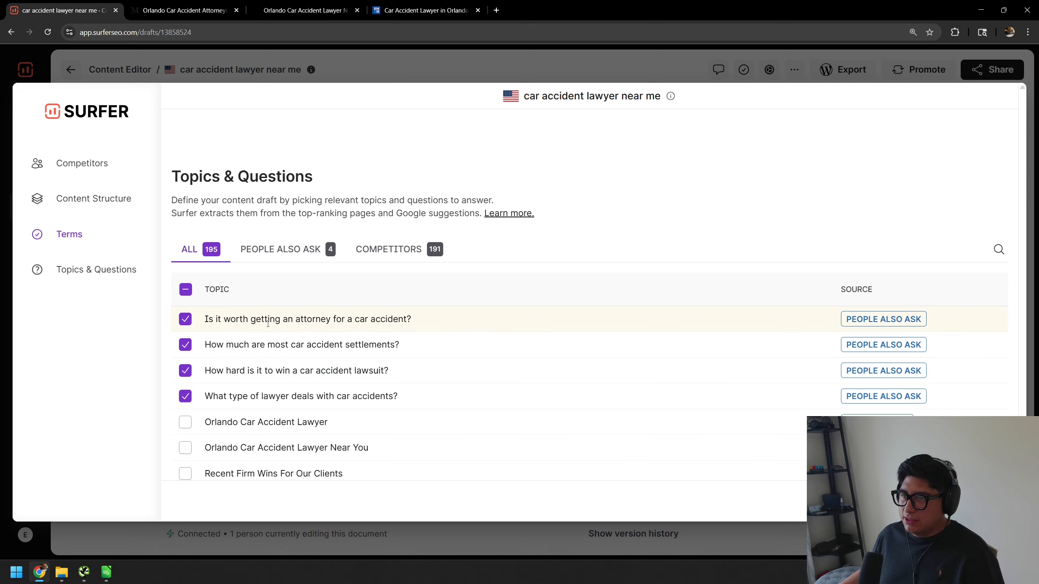
triple_click(287, 323)
triple_click(389, 347)
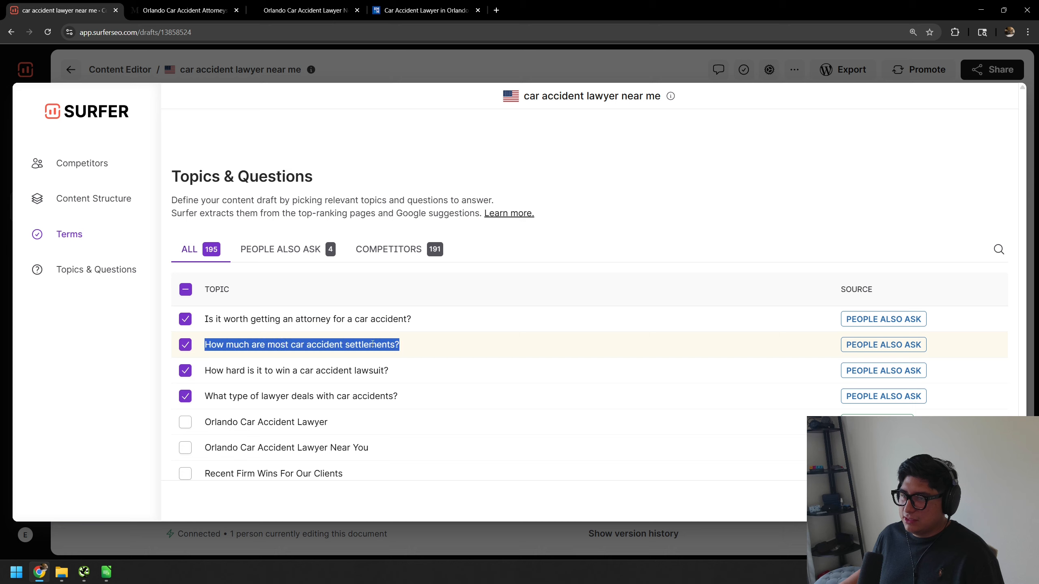
triple_click(383, 379)
triple_click(396, 396)
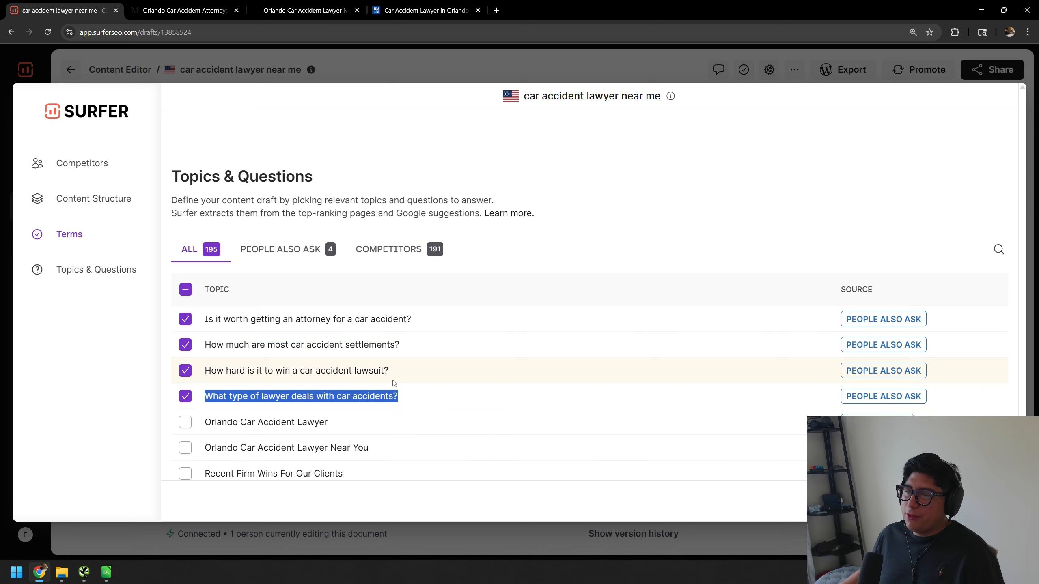
triple_click(394, 384)
triple_click(402, 380)
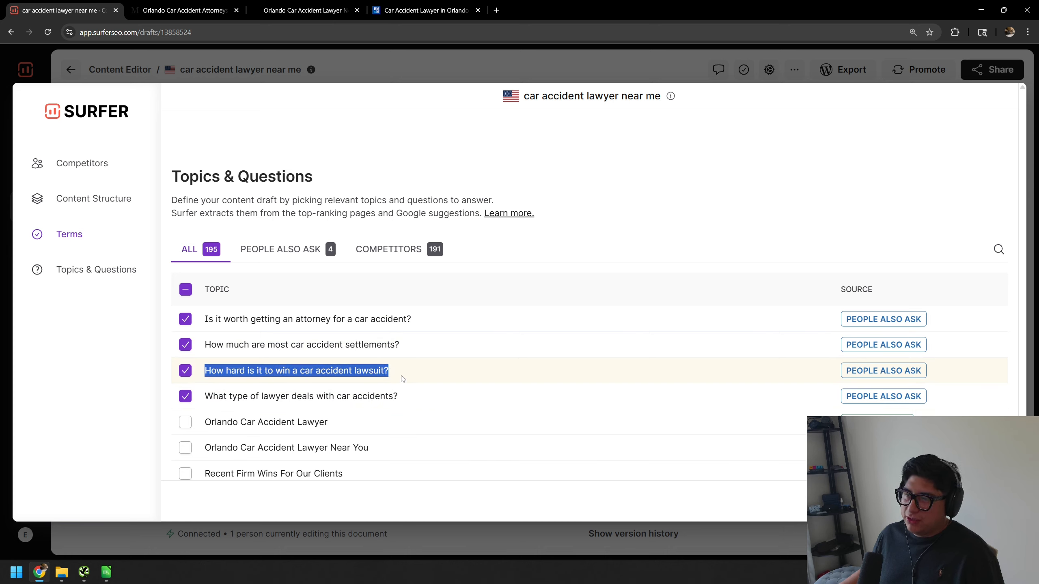
drag(414, 376, 213, 371)
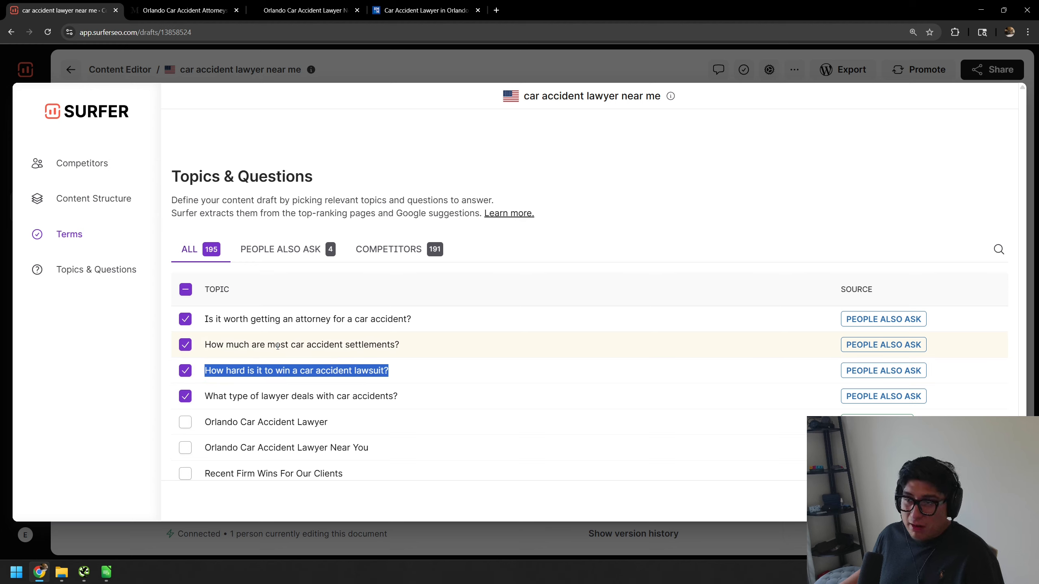
triple_click(298, 344)
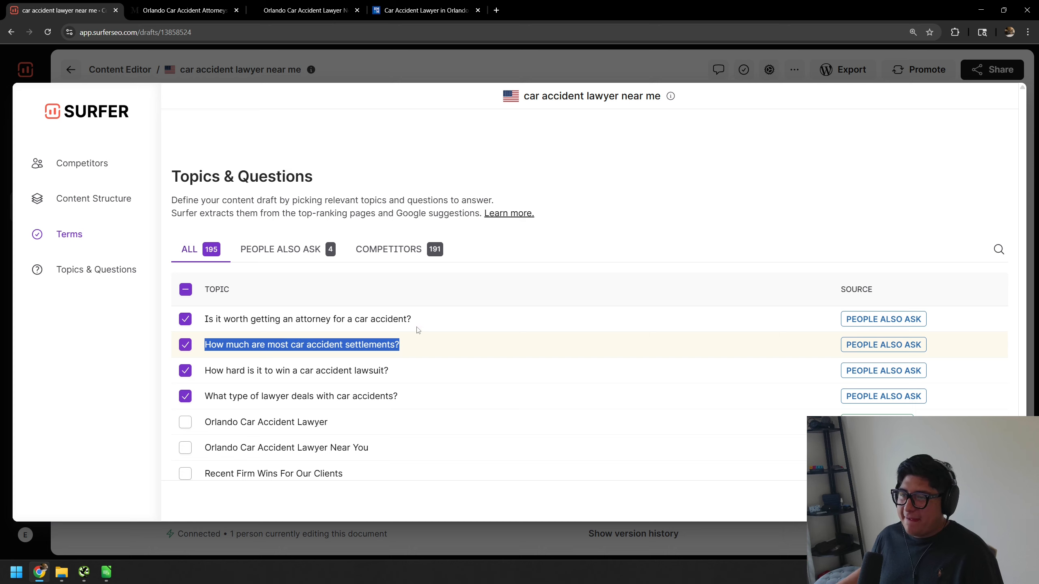
click(428, 366)
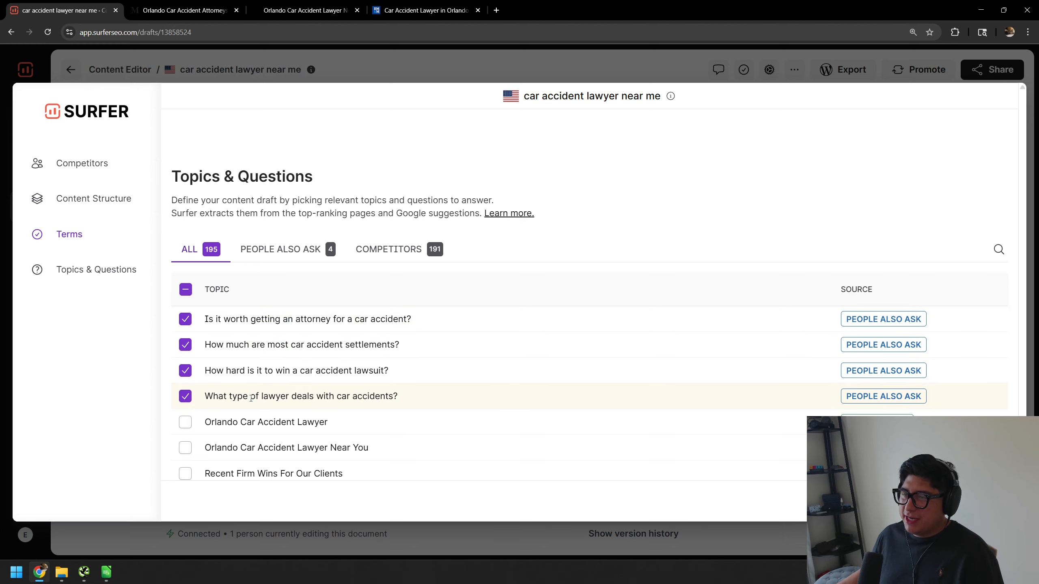
Step: Review the competitor-sourced topics and select "Proving Negligence in a Car Accident Case" from the second page of the list
scroll(251, 398, down, 1)
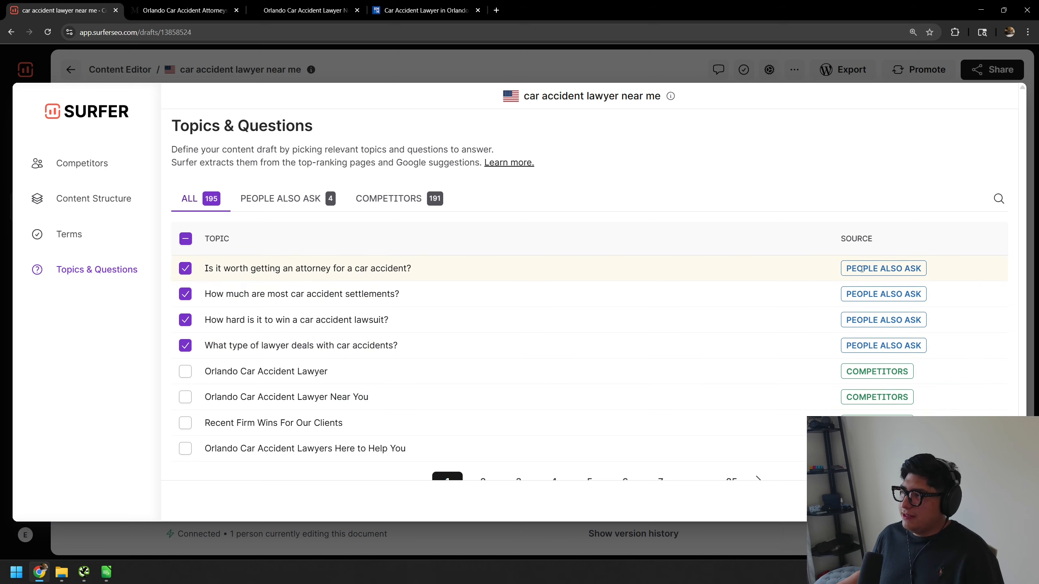
scroll(457, 389, down, 1)
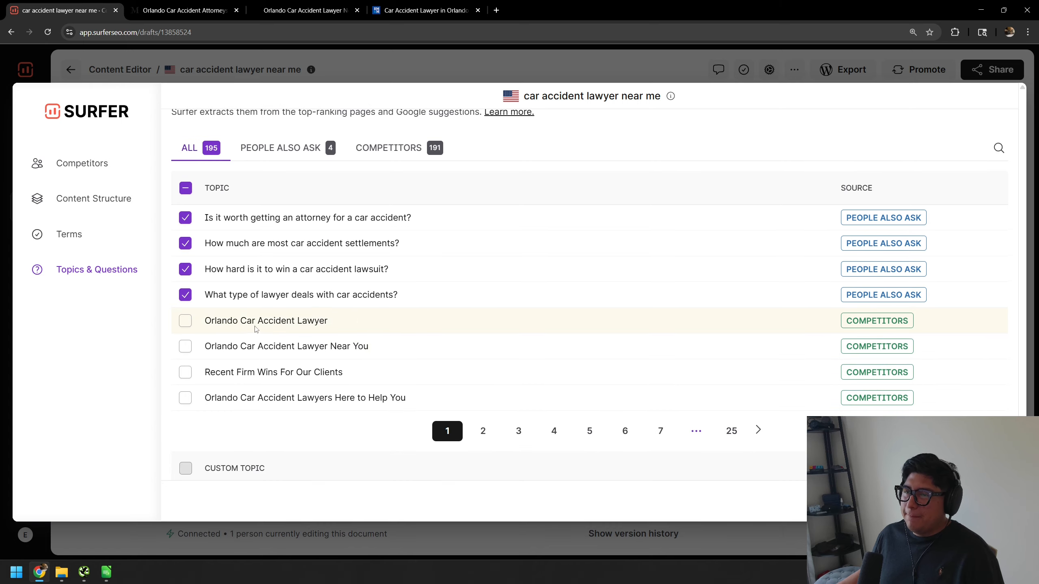
drag(330, 323, 207, 330)
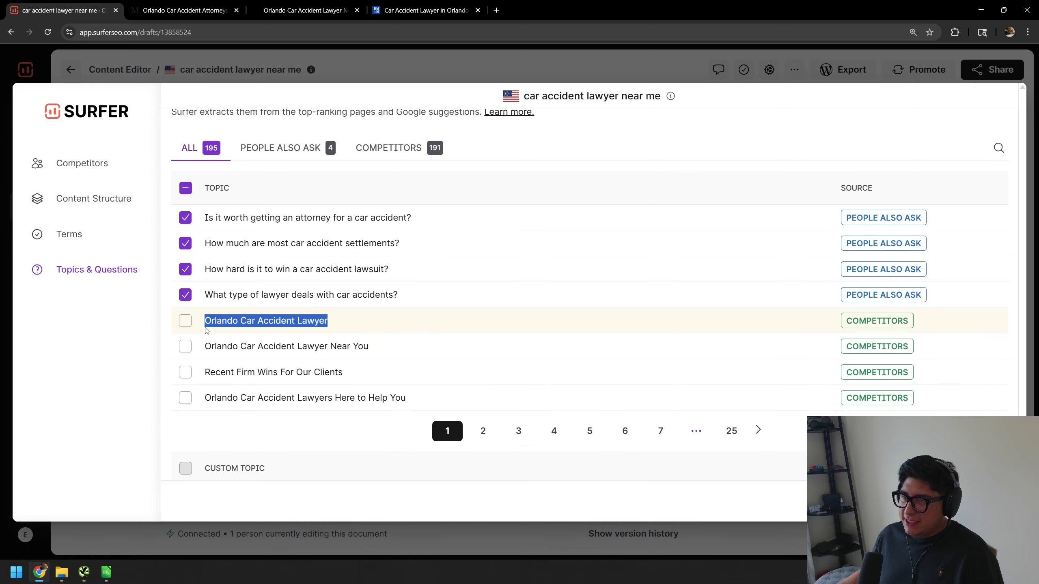
click(482, 431)
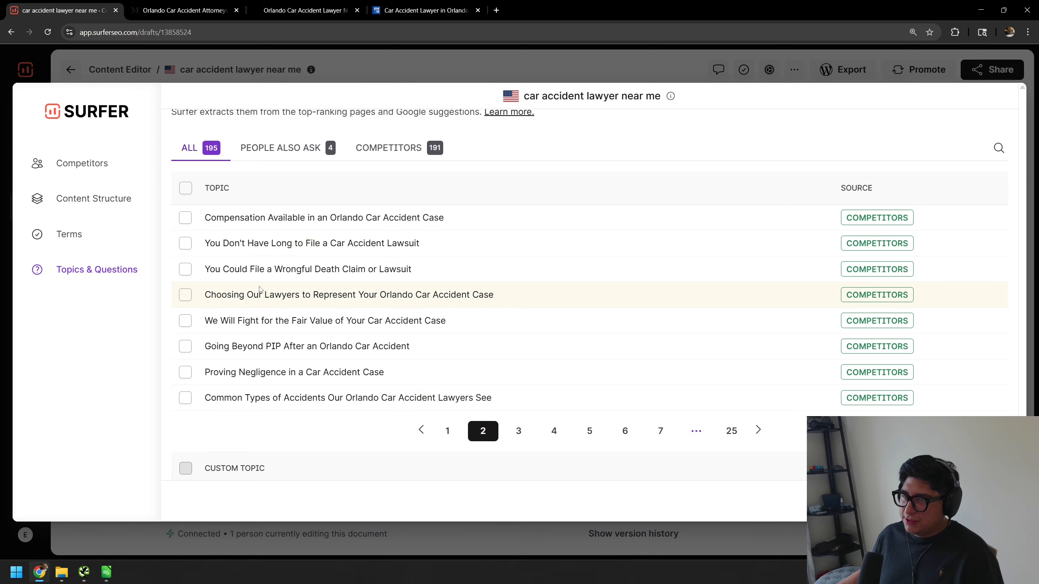
scroll(399, 403, up, 8)
scroll(400, 403, up, 10)
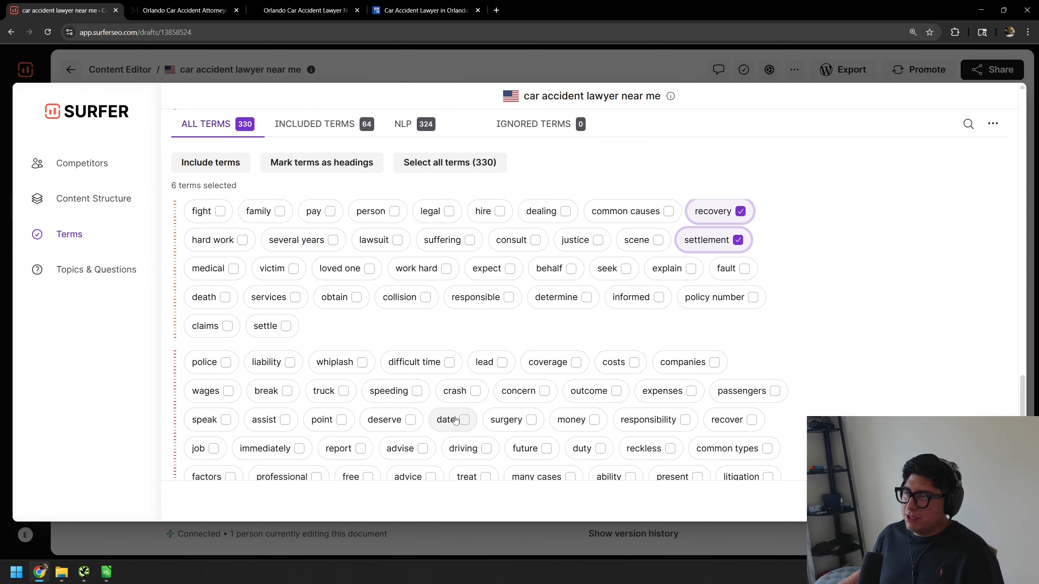
scroll(401, 447, down, 10)
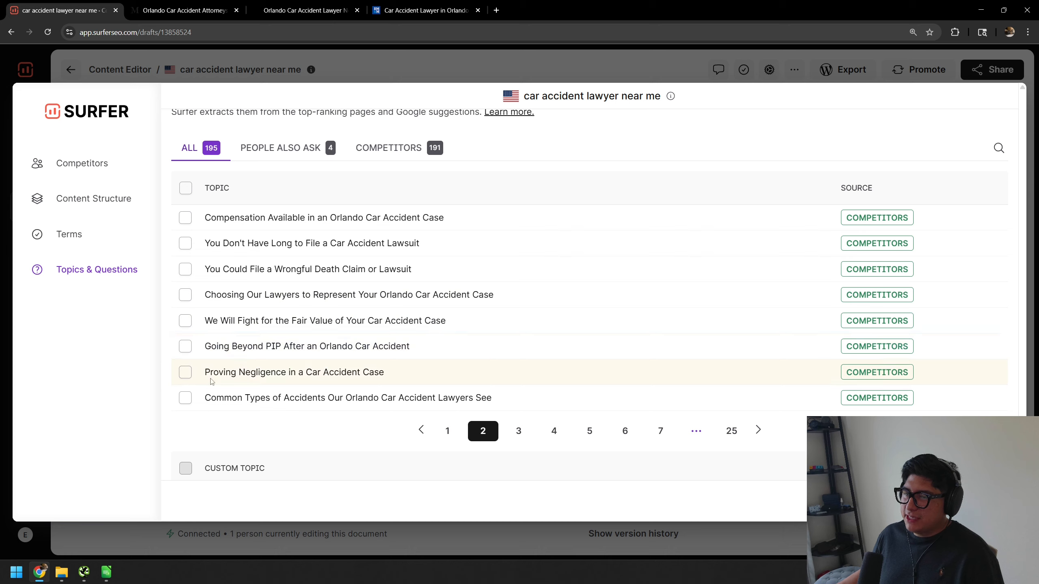
click(185, 373)
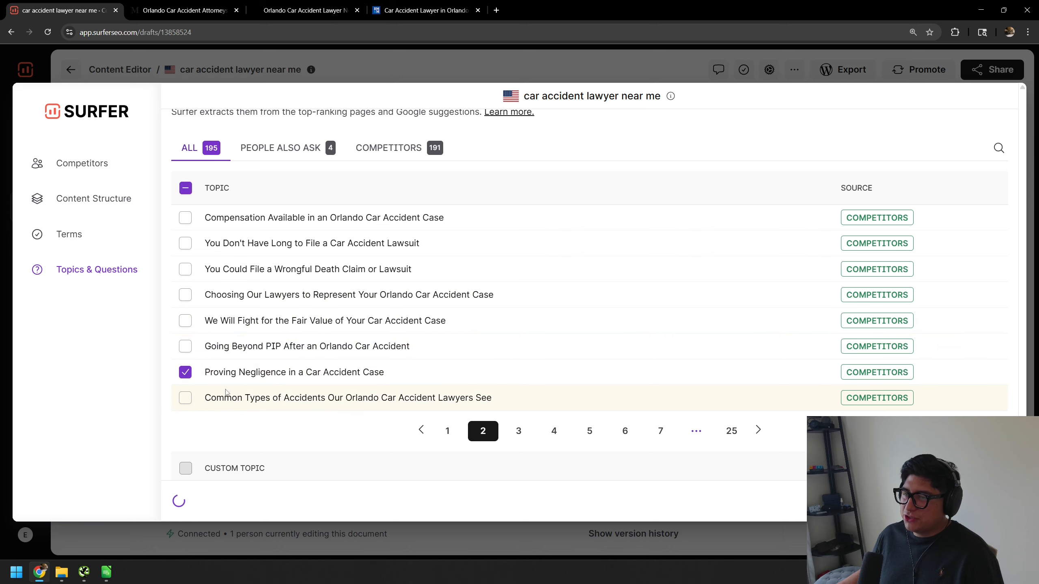
Step: Return to the first page of topics and examine the list down to the custom topic section
click(447, 432)
scroll(402, 347, down, 2)
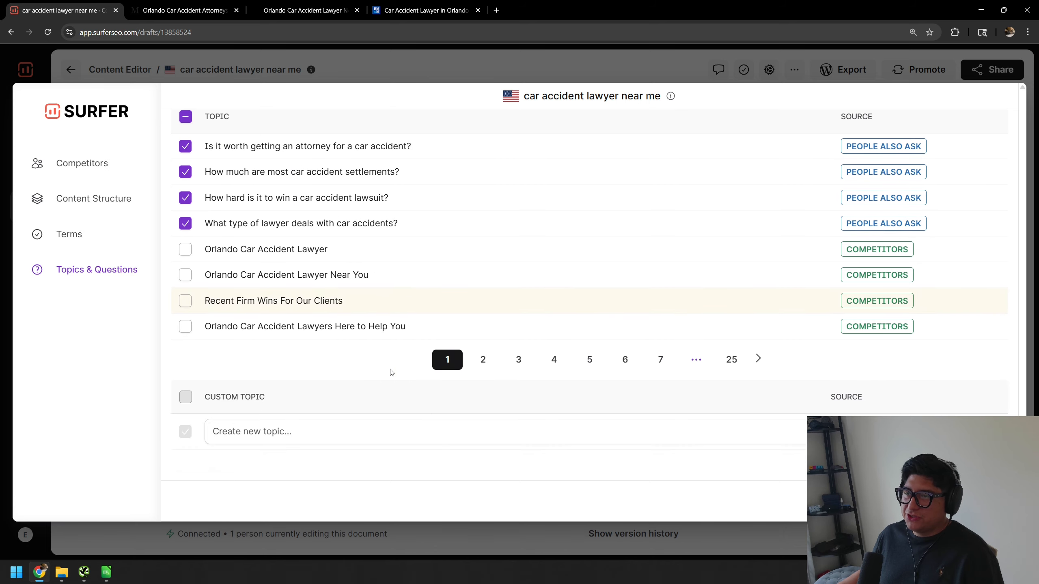
scroll(370, 413, up, 3)
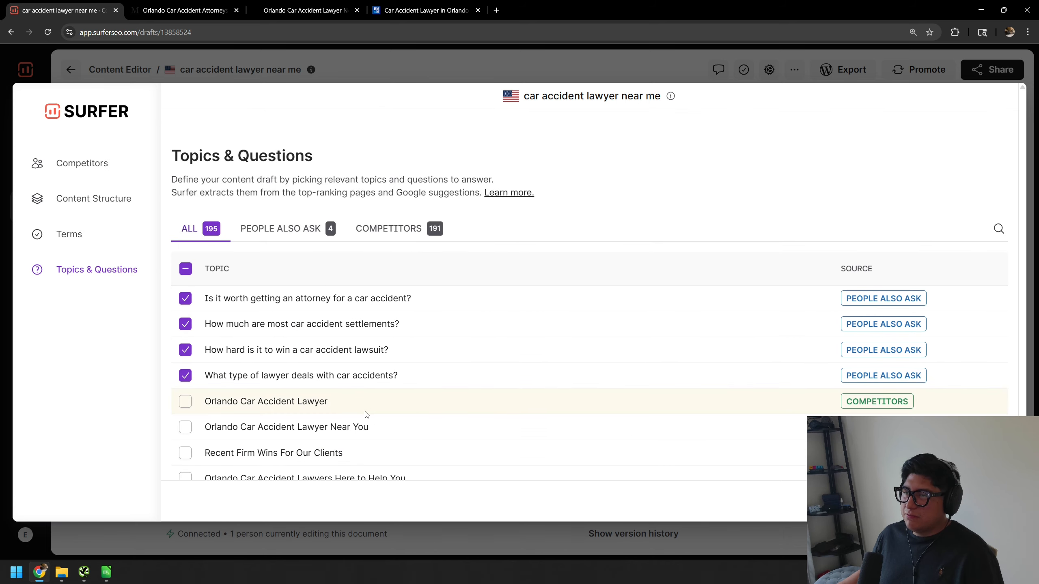
scroll(424, 421, down, 12)
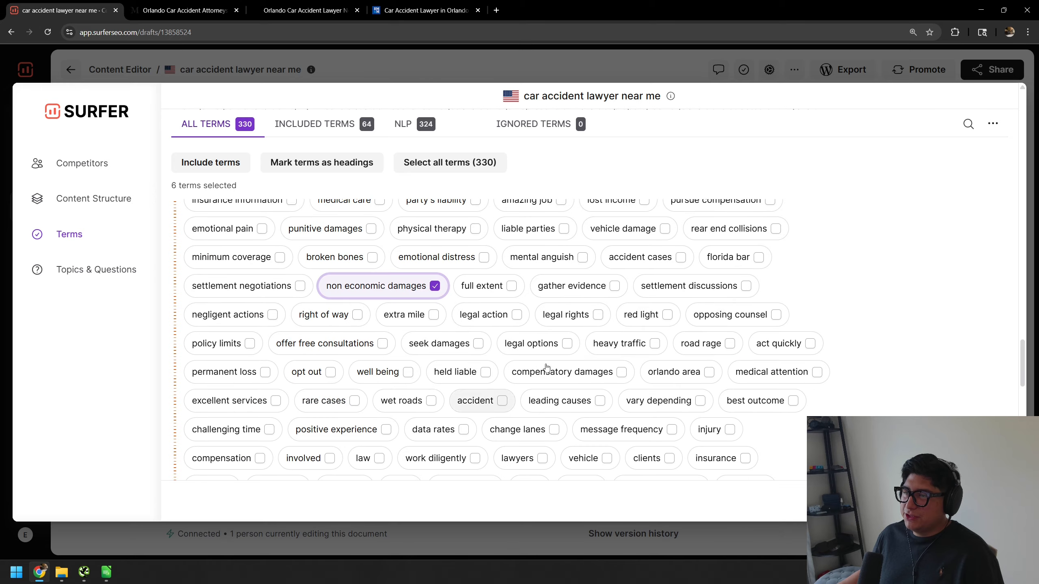
scroll(536, 370, up, 9)
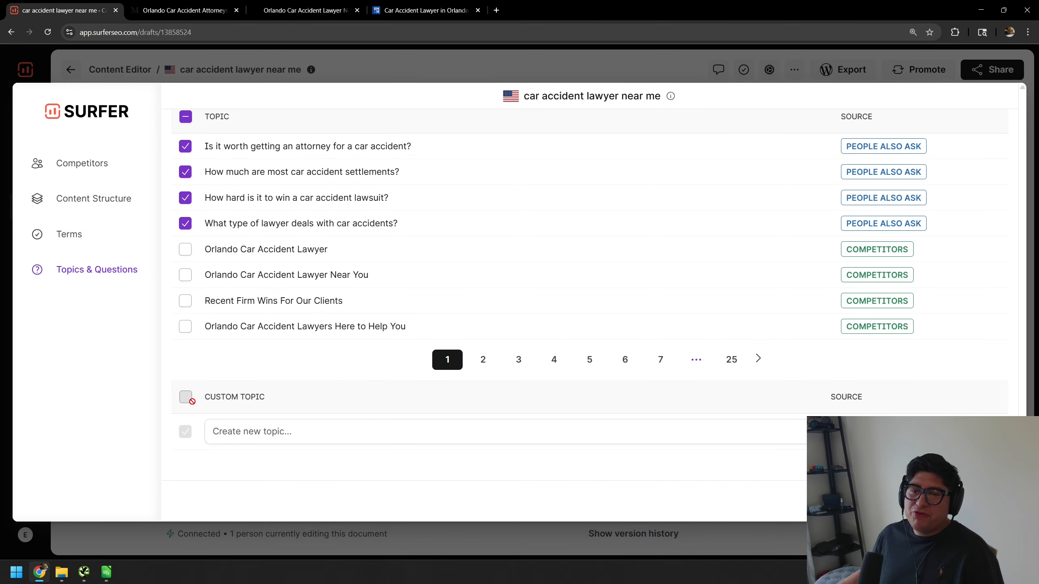
drag(267, 398, 208, 398)
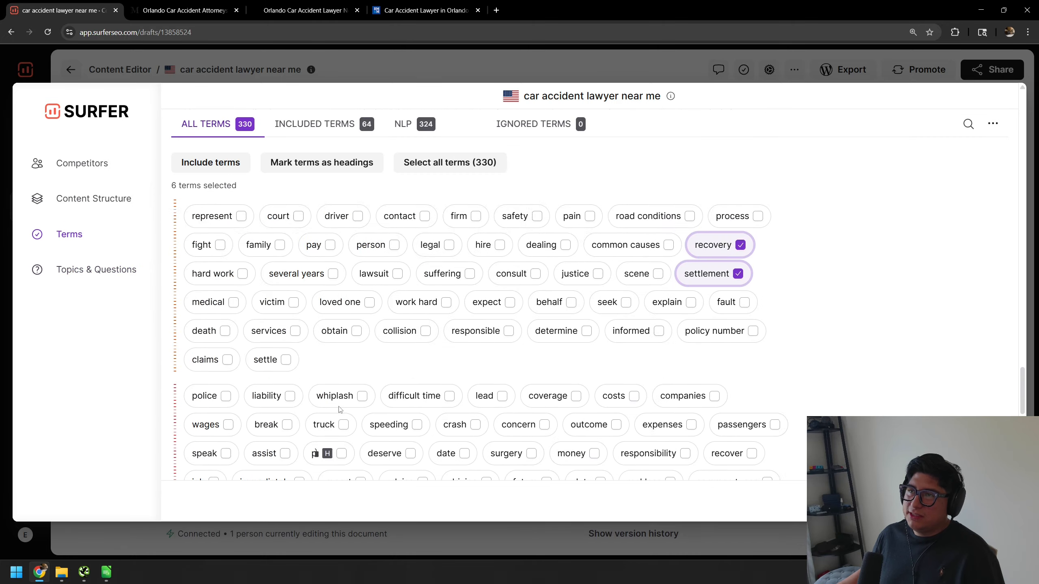
scroll(470, 327, down, 5)
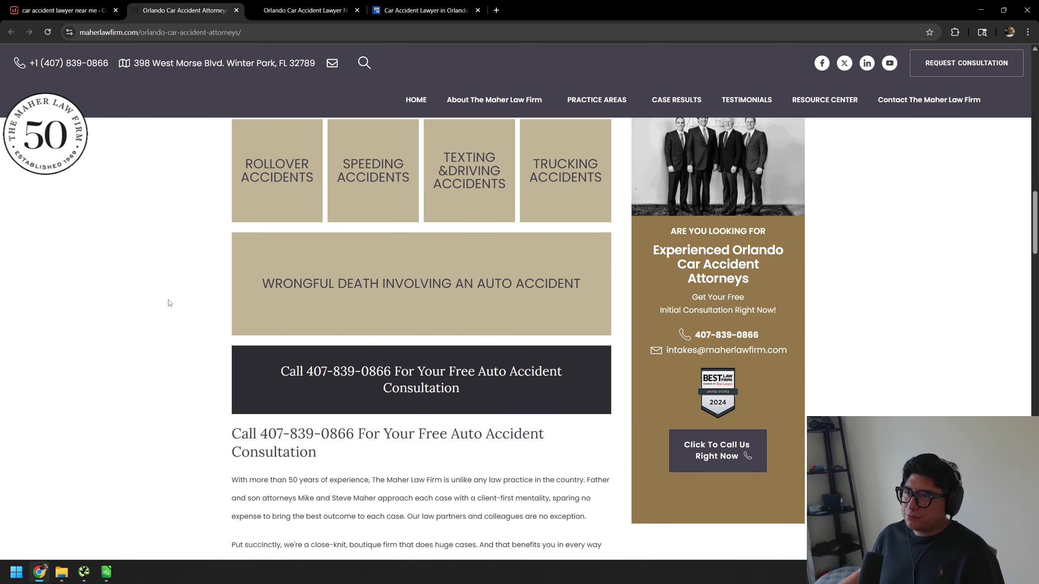
Step: On the Maher Law Firm page, inspect the headings with the Ahrefs extension and copy the heading "Car Accident Statistics"
scroll(168, 302, up, 12)
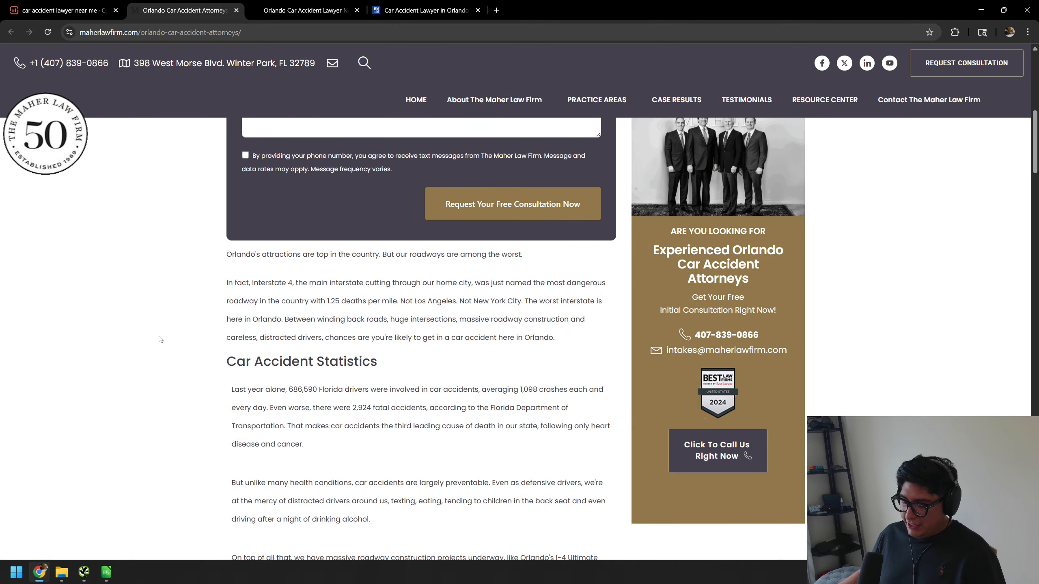
key(alt+a)
scroll(746, 182, down, 5)
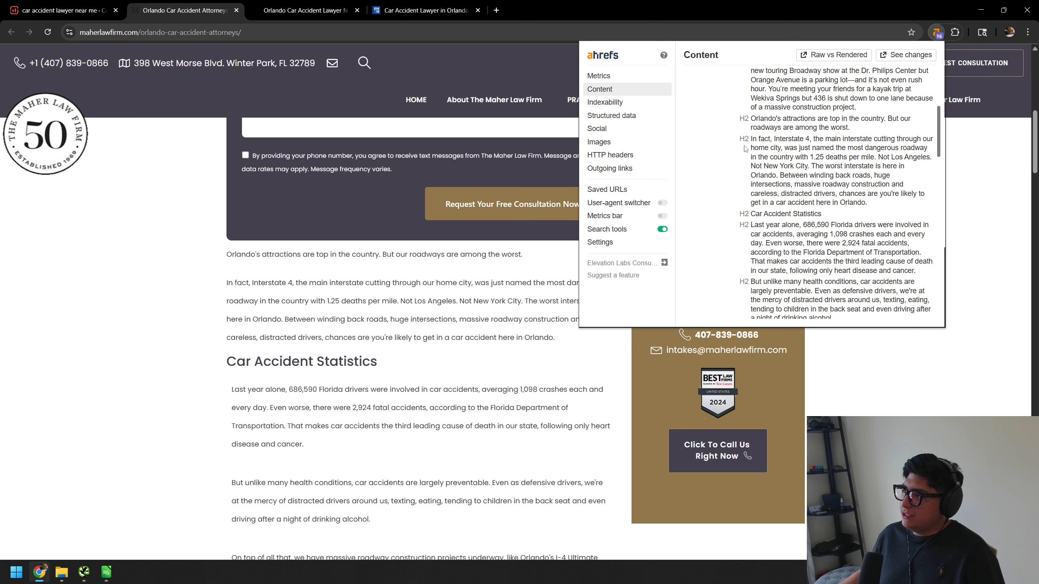
drag(738, 120, 853, 128)
mouse_move(736, 214)
mouse_down()
mouse_move(835, 216)
mouse_move(738, 220)
mouse_up()
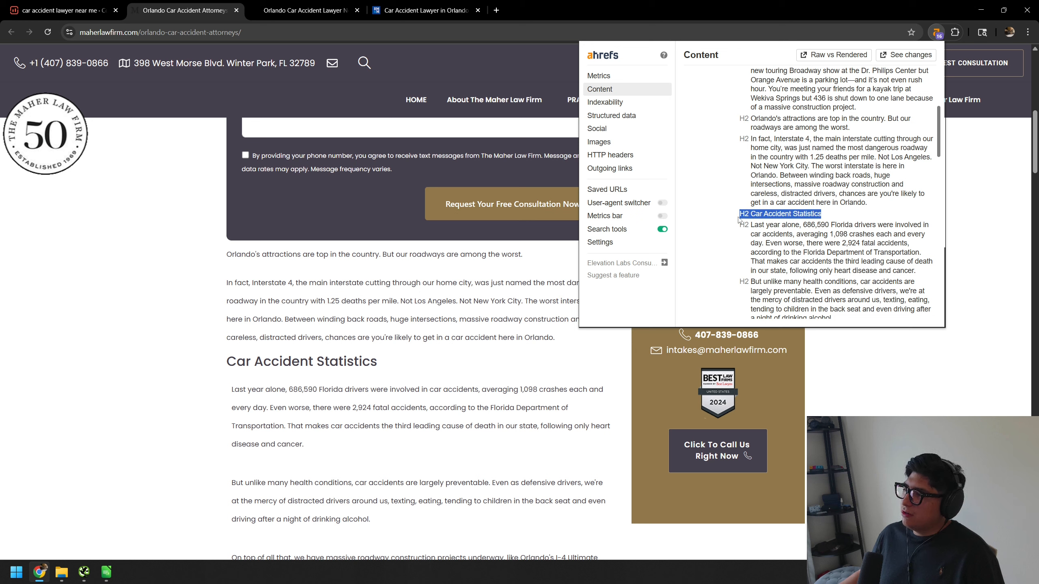
click(739, 220)
scroll(739, 220, down, 3)
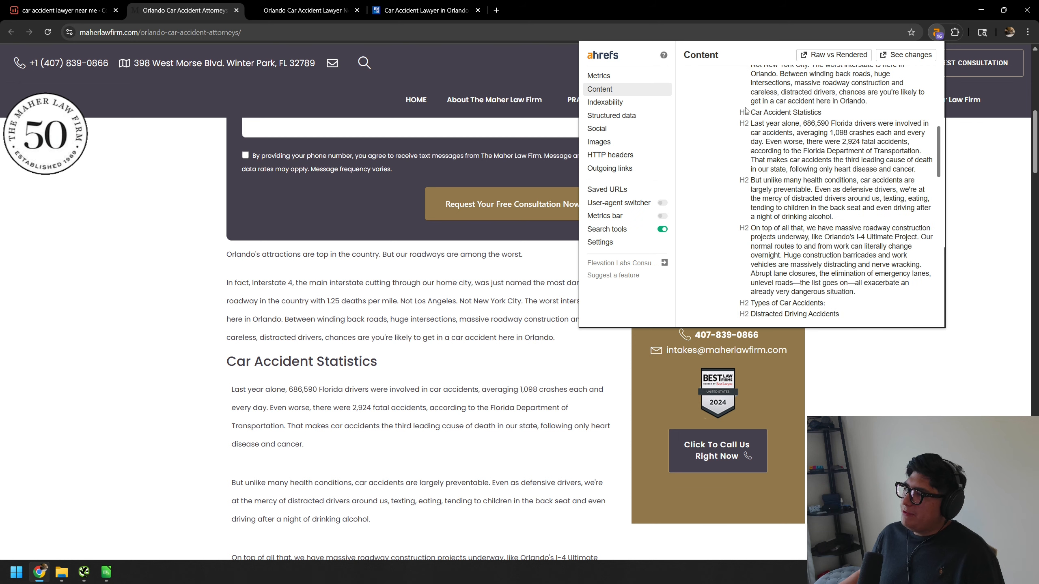
mouse_move(740, 111)
mouse_down()
mouse_move(823, 117)
mouse_move(751, 113)
mouse_up()
key(ctrl+c)
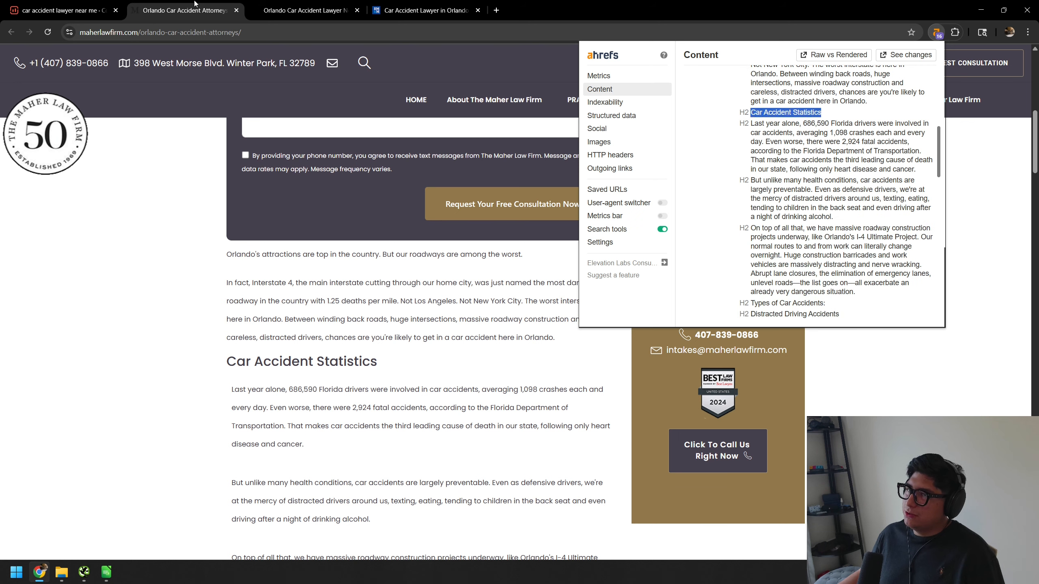
Step: Back in the Surfer draft, enter "Car Accident Statistics for Central Florida" as the new custom topic, pasting the copied heading
click(61, 10)
scroll(393, 392, down, 10)
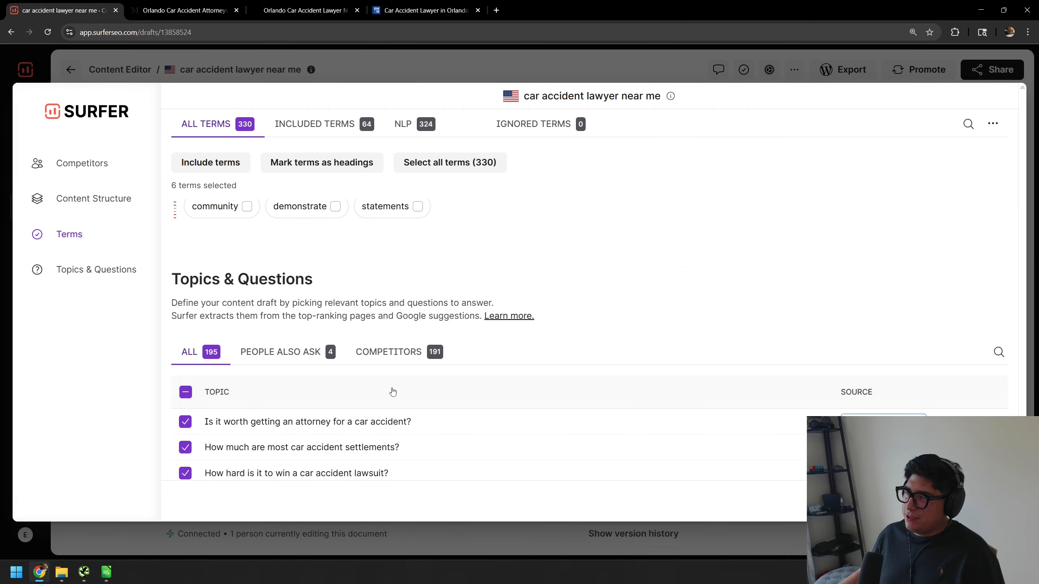
scroll(393, 392, down, 5)
click(302, 429)
key(ctrl+v)
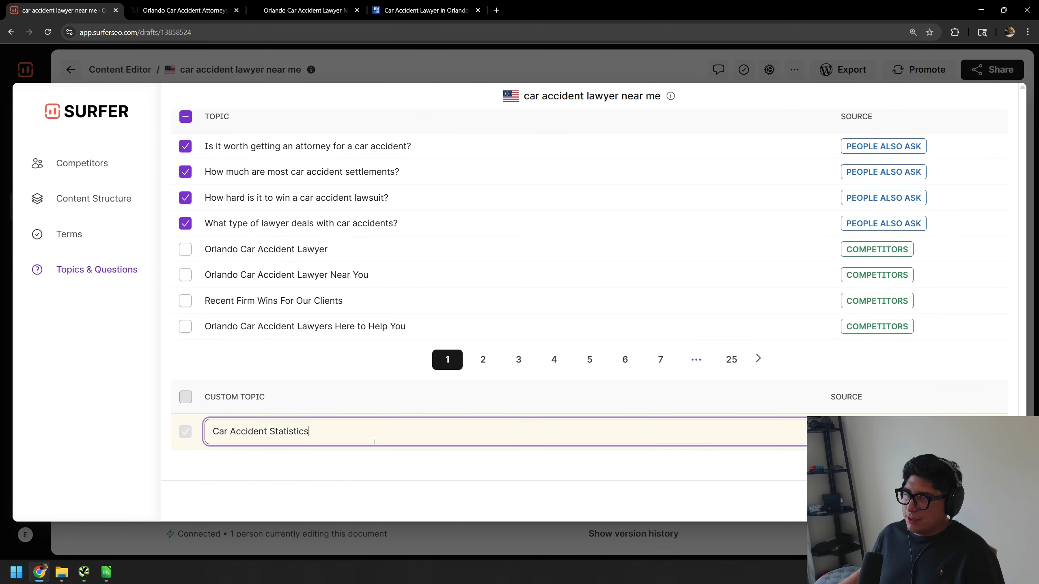
text(fo)
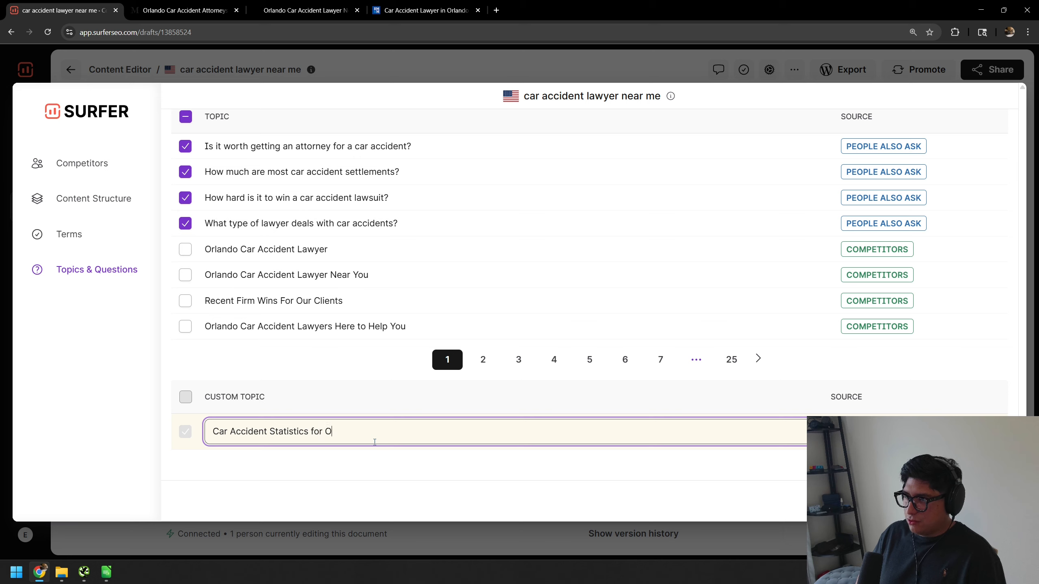
text(r Centra)
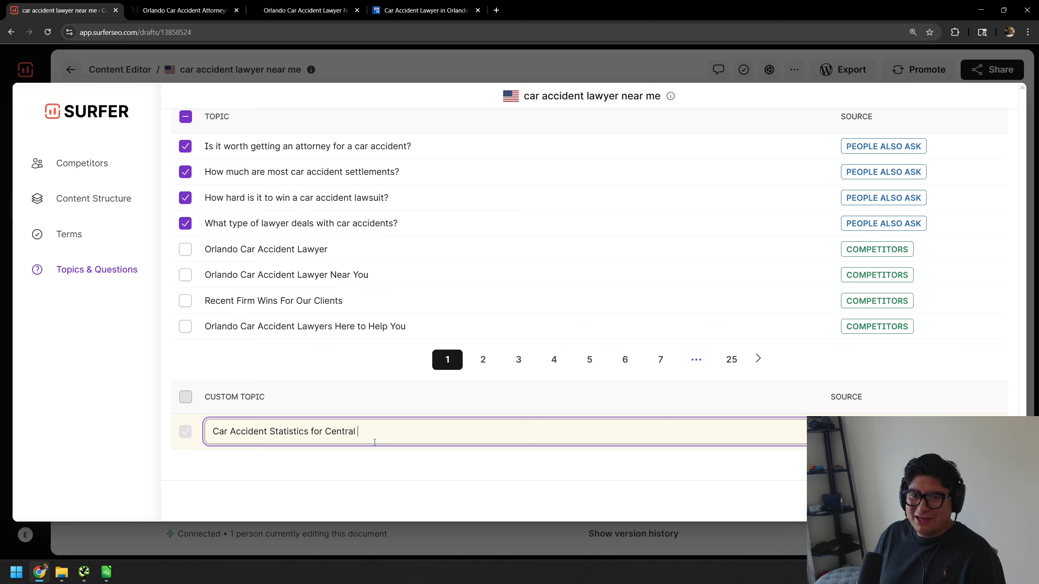
text(l )
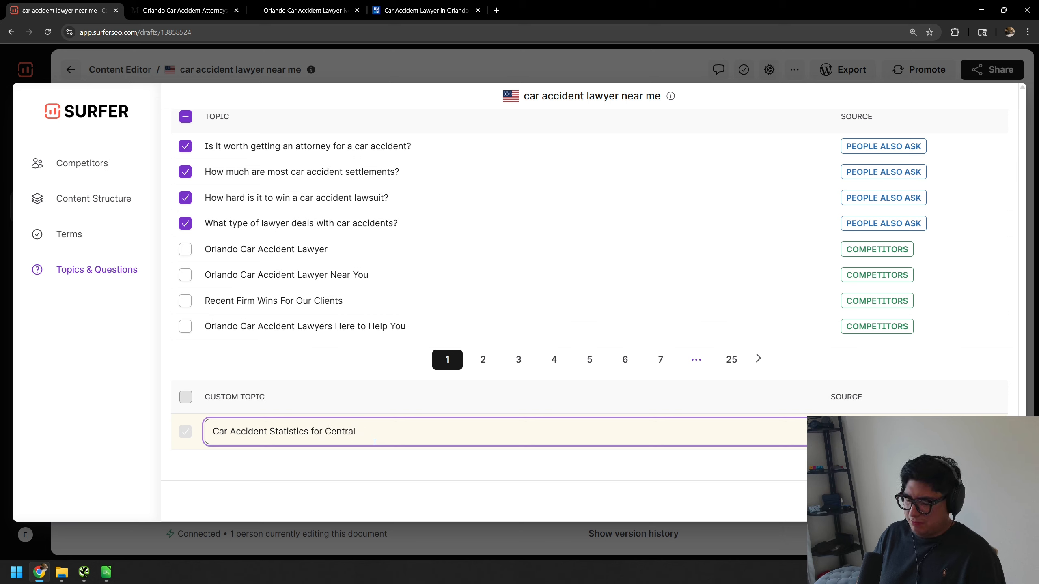
text(Florida)
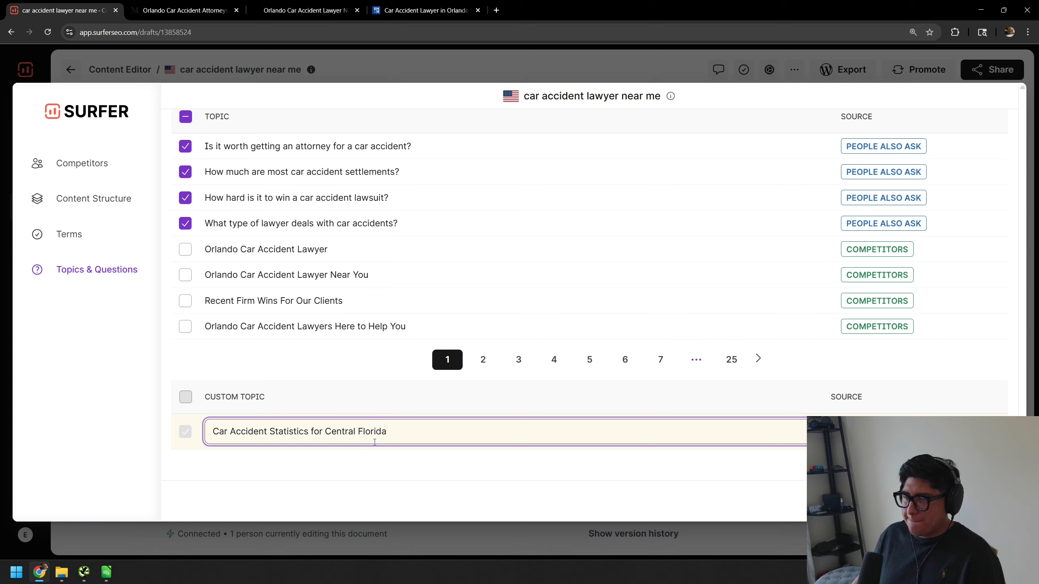
Step: Reword the custom topic as "Car Accident Statistics for Orlando" and add it to the draft's topics
triple_click(424, 434)
drag(427, 433, 321, 442)
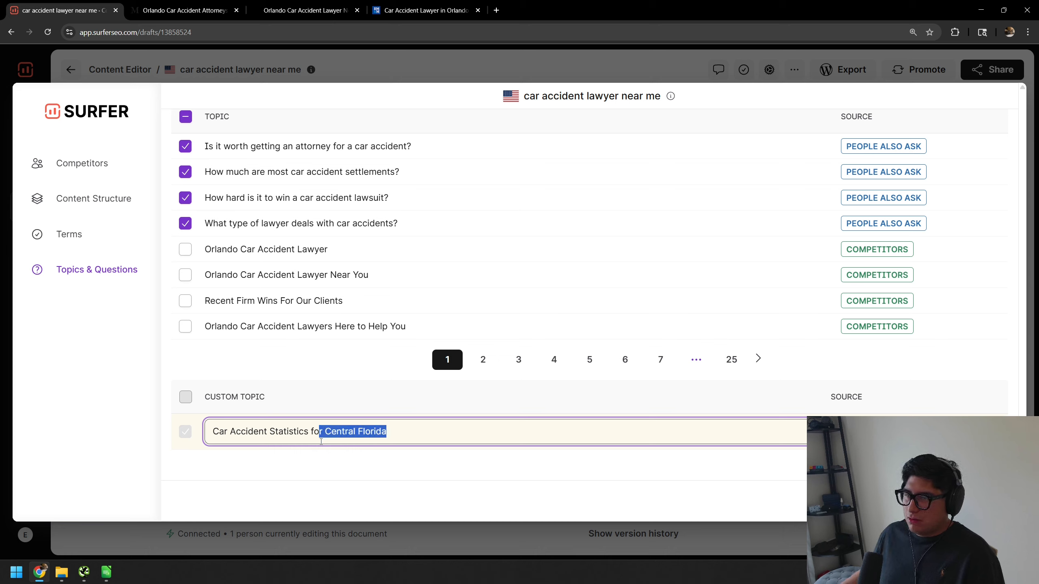
text(r Orlan)
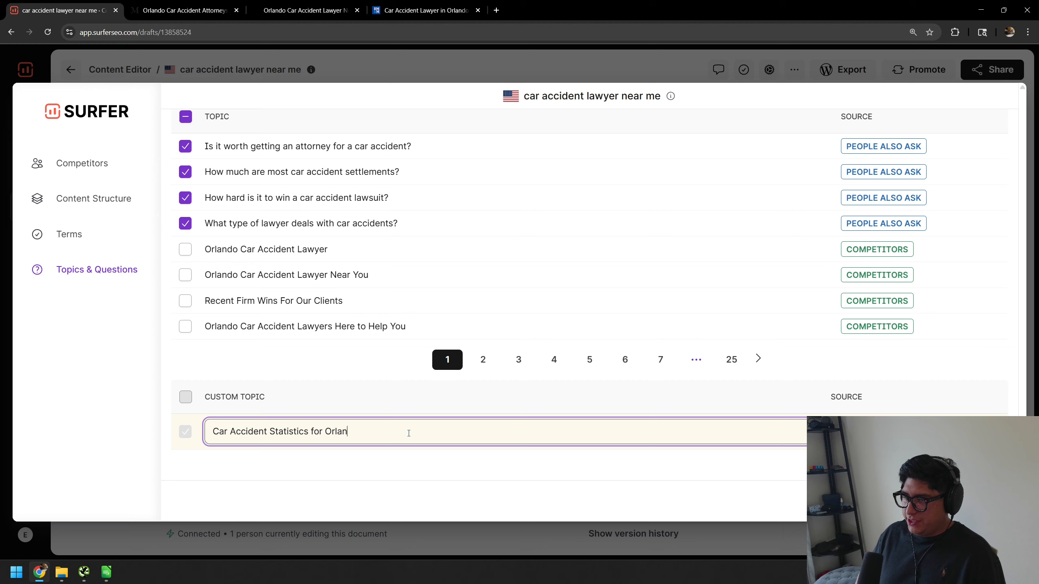
text(do)
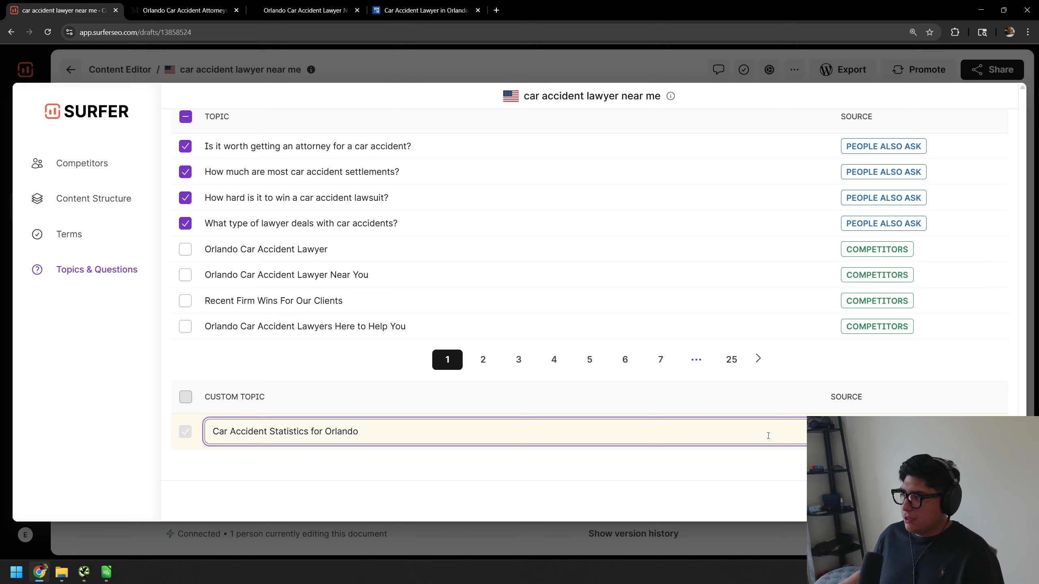
key(Return)
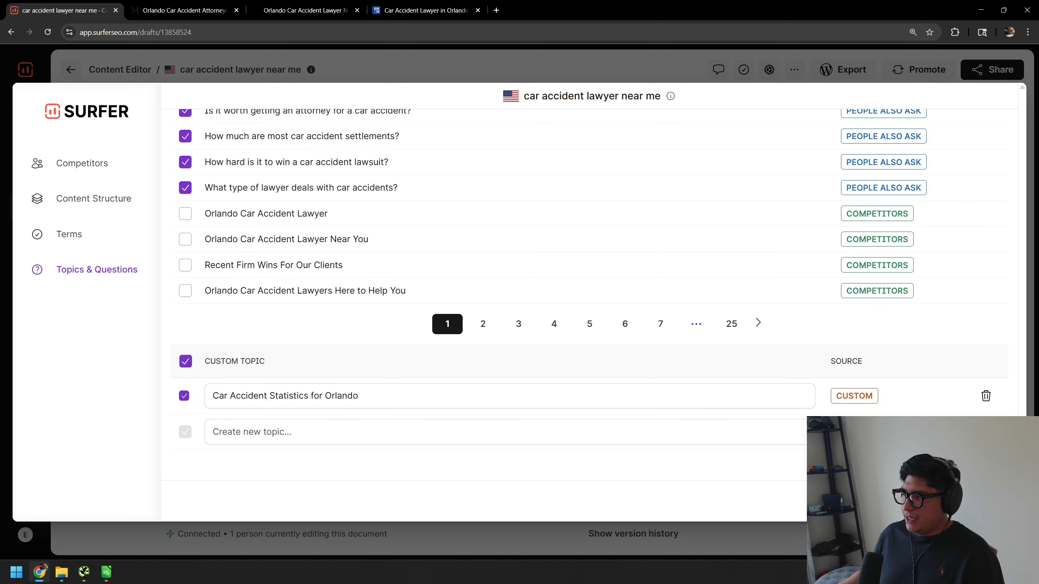
Step: Check over the topics and apply the customization to return to the draft editor
scroll(712, 438, up, 4)
scroll(705, 455, down, 4)
click(975, 501)
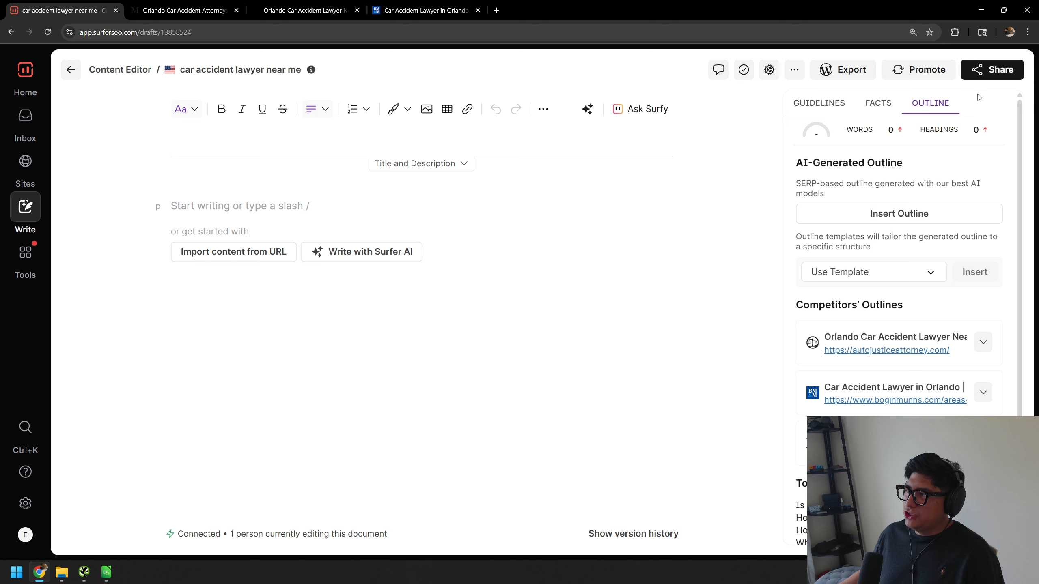
Step: Open the draft's sharing options and copy its edit link
click(980, 72)
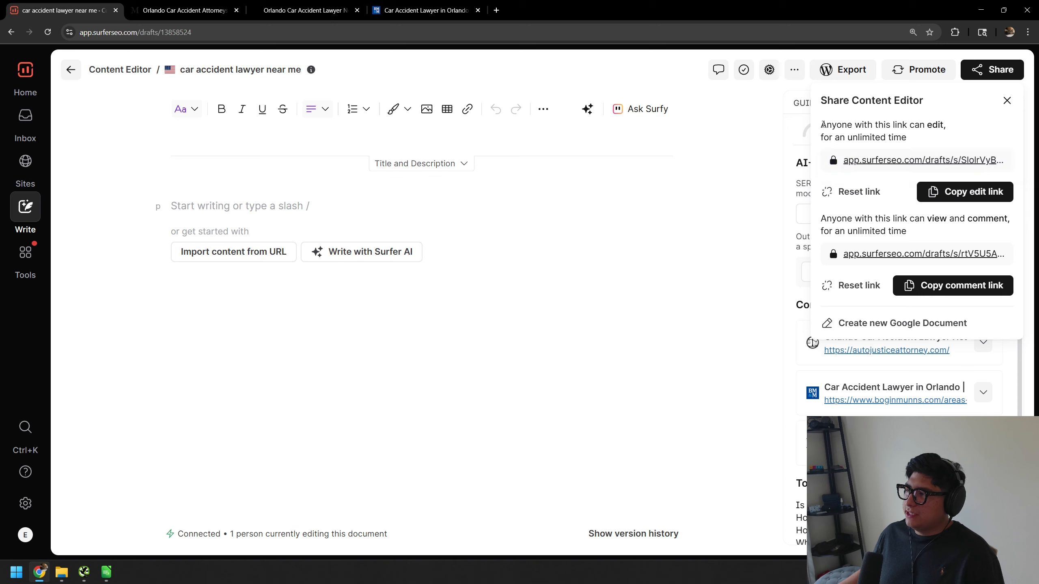
drag(821, 125, 911, 142)
click(931, 141)
click(950, 193)
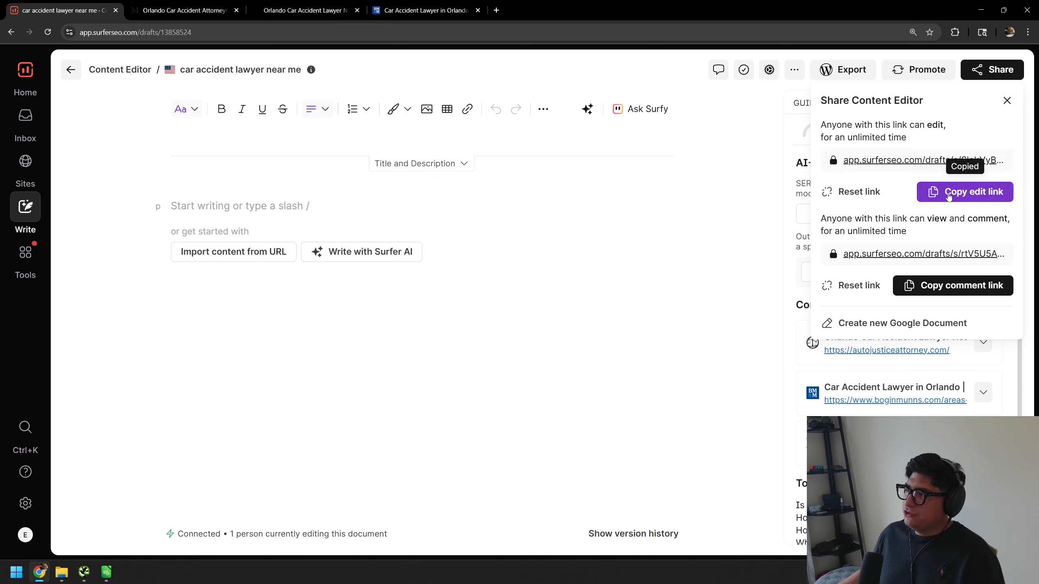
Step: Open a new Incognito window and load the copied edit link in it
click(1028, 32)
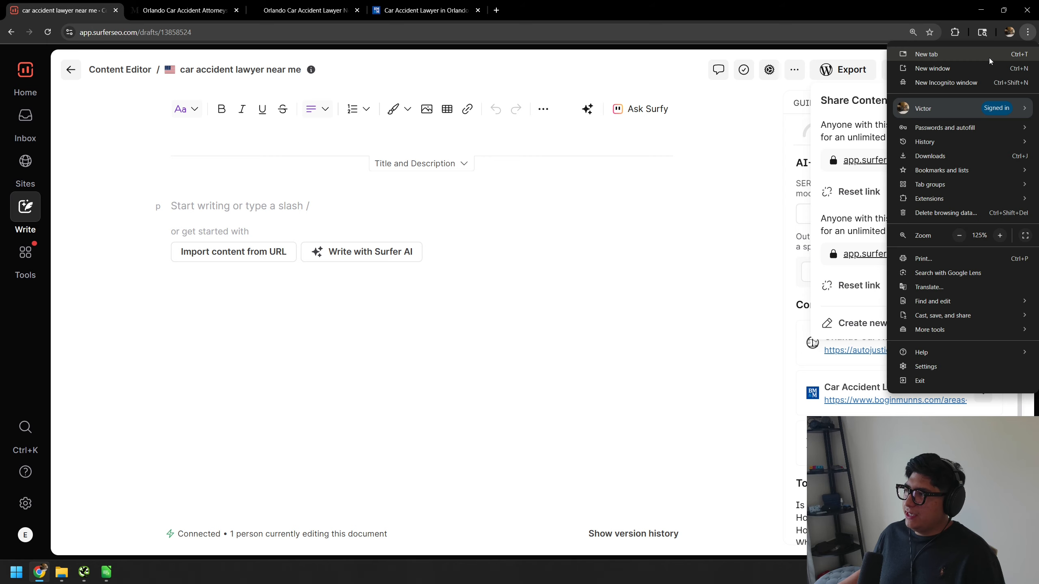
click(959, 84)
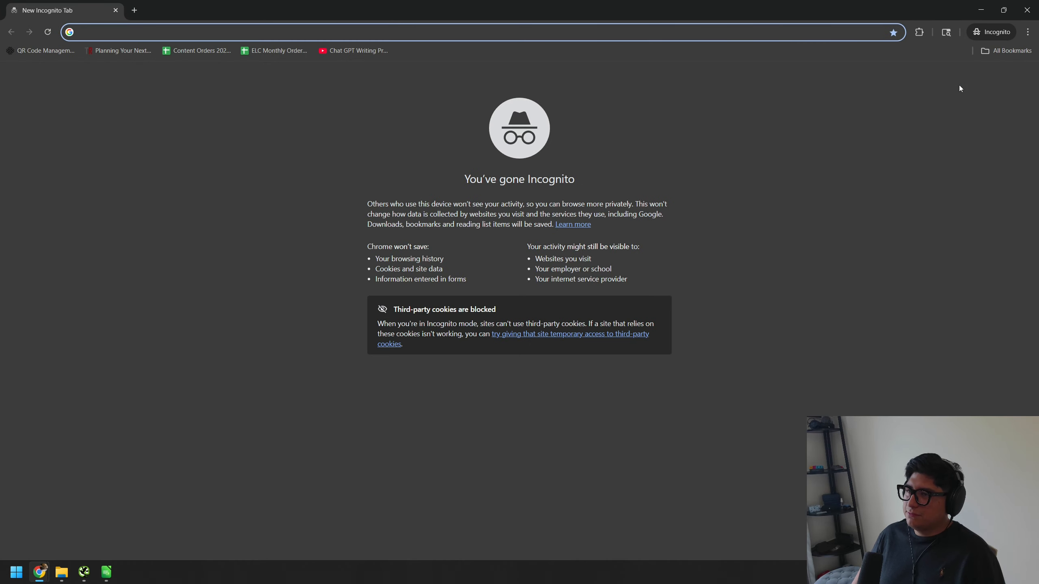
key(ctrl+v)
key(Return)
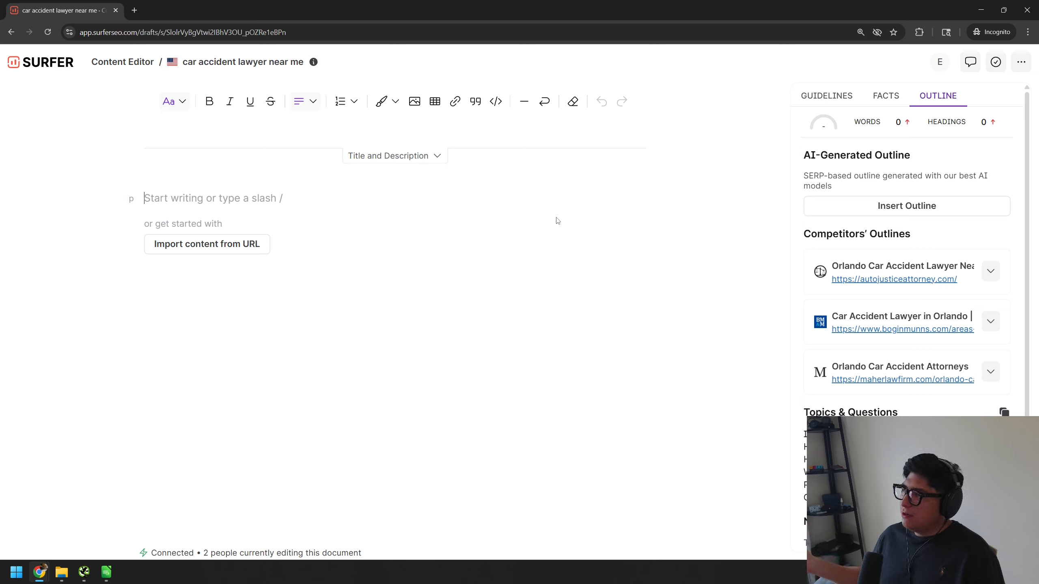
Step: Test editing in the shared draft by entering random characters in the body, and delete all of them
text(fgwsevwevwevwevwe)
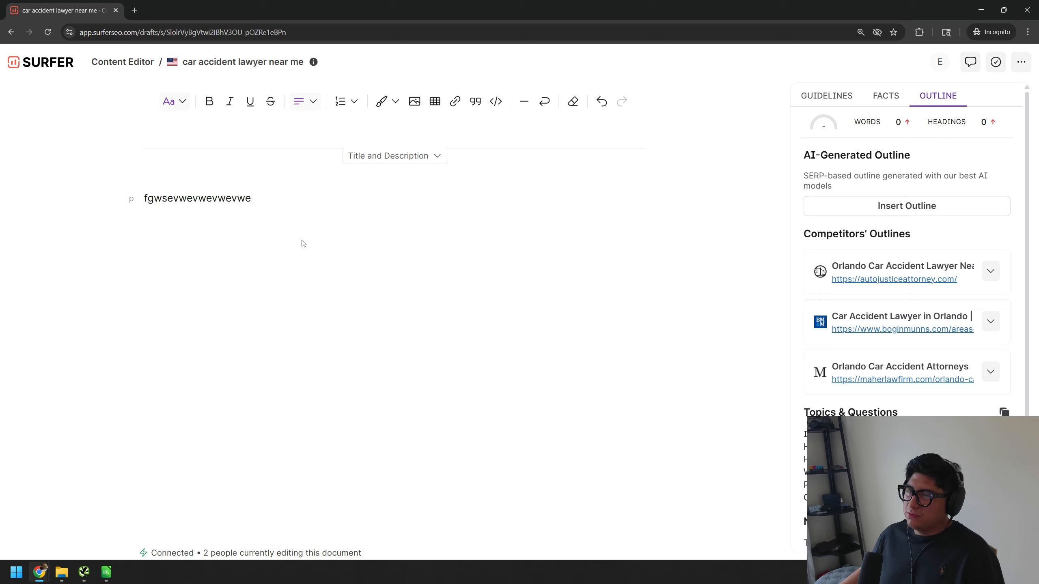
text(vwevwevwevwvweve)
key(ctrl+a)
key(BackSpace)
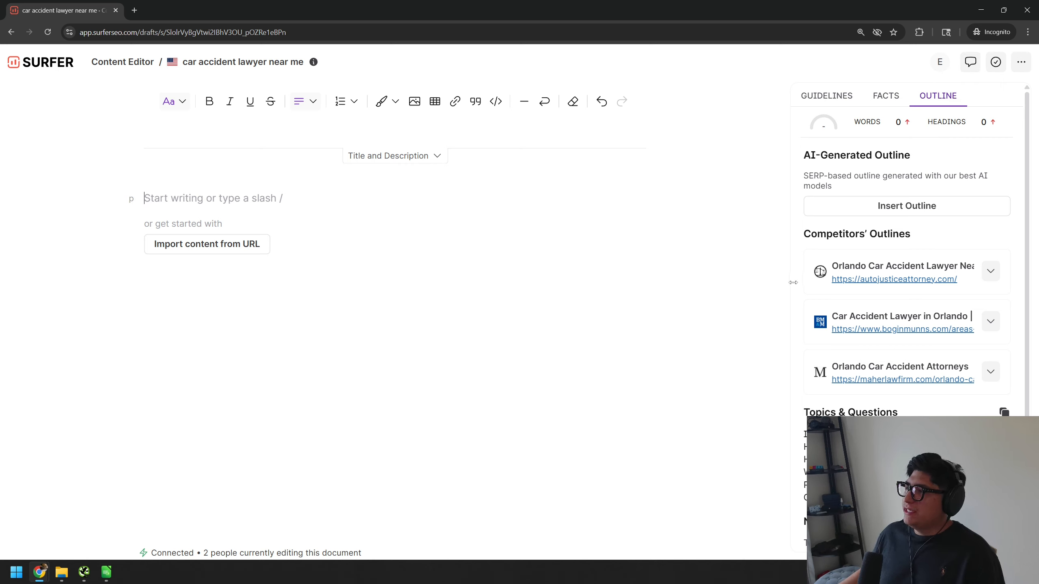
Step: Examine the Competitors' Outlines section, viewing the heading structures of the boginmunns.com and autojusticeattorney.com pages
scroll(937, 274, down, 1)
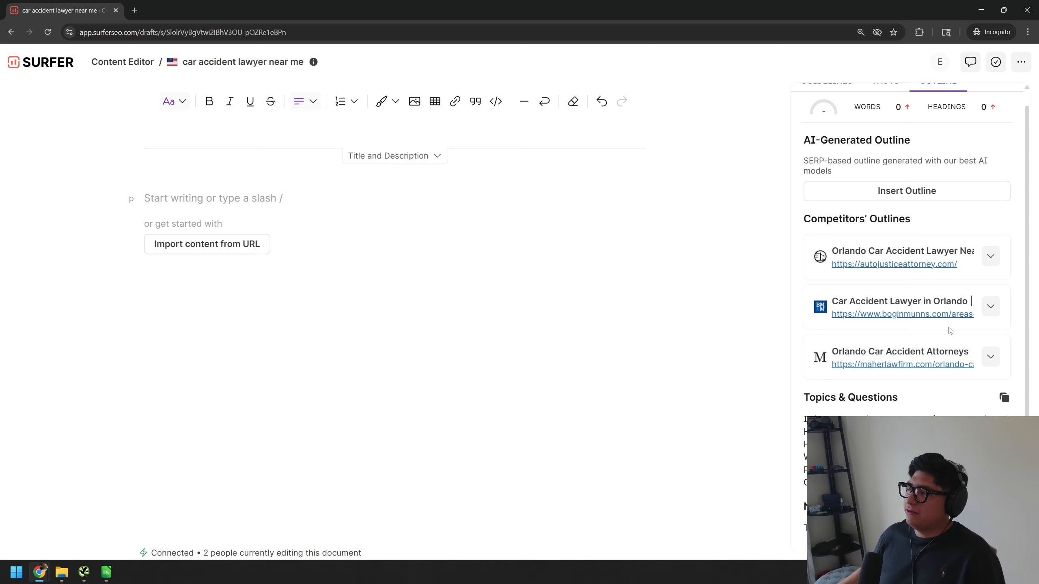
scroll(820, 256, up, 1)
drag(927, 238, 802, 236)
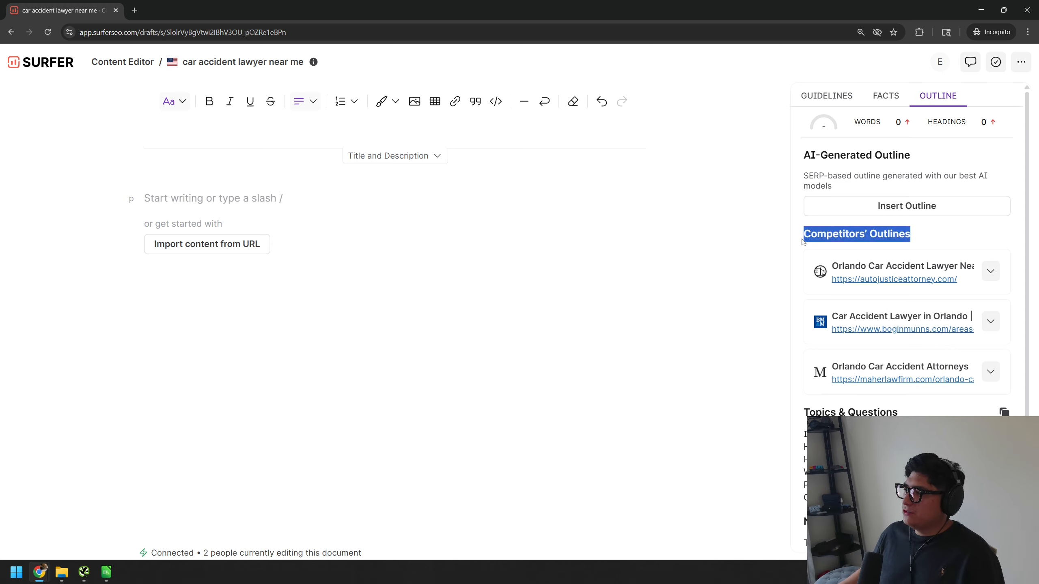
click(920, 238)
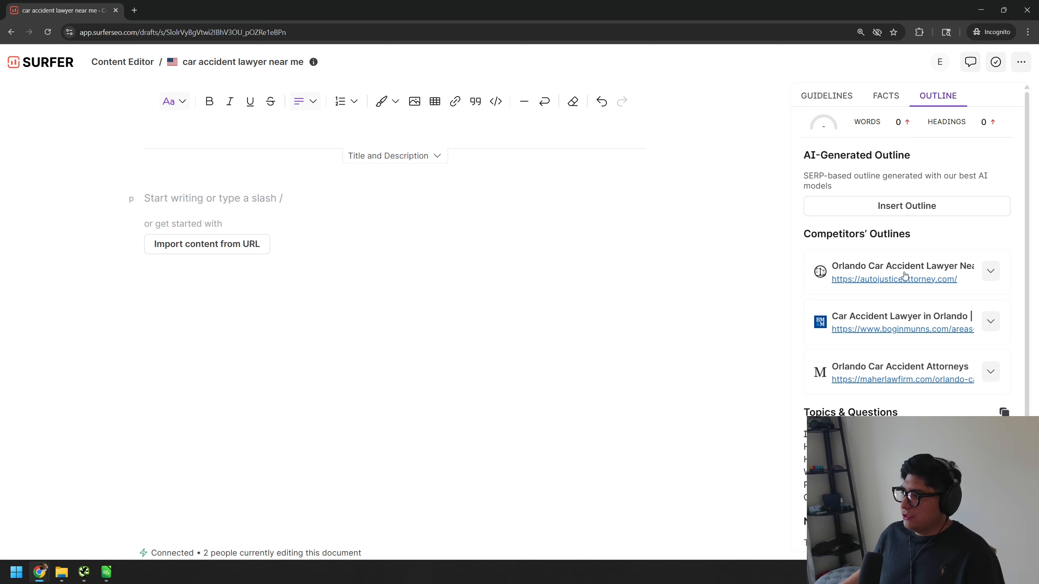
click(990, 321)
scroll(989, 323, down, 1)
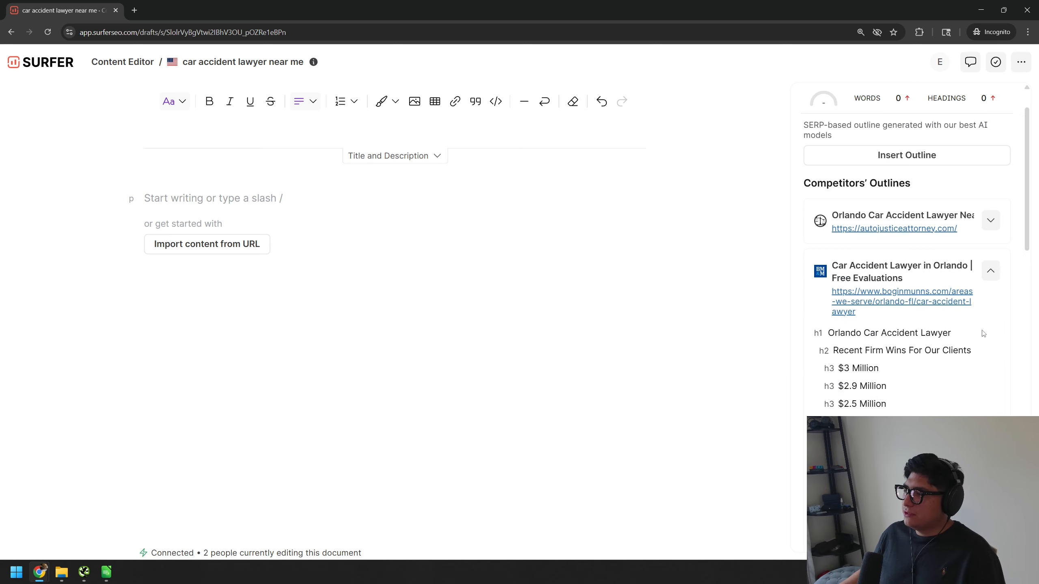
click(989, 278)
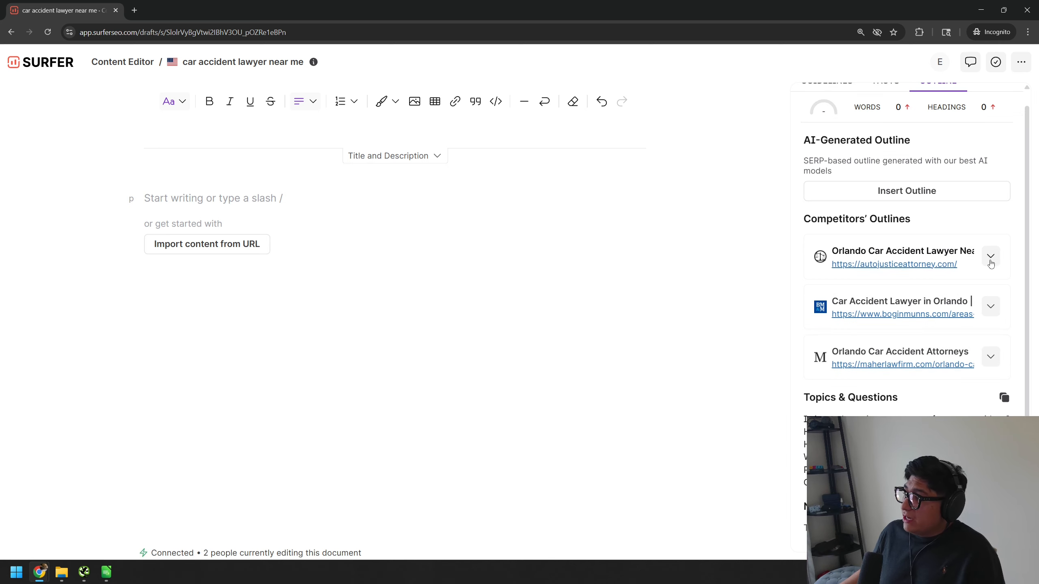
click(989, 262)
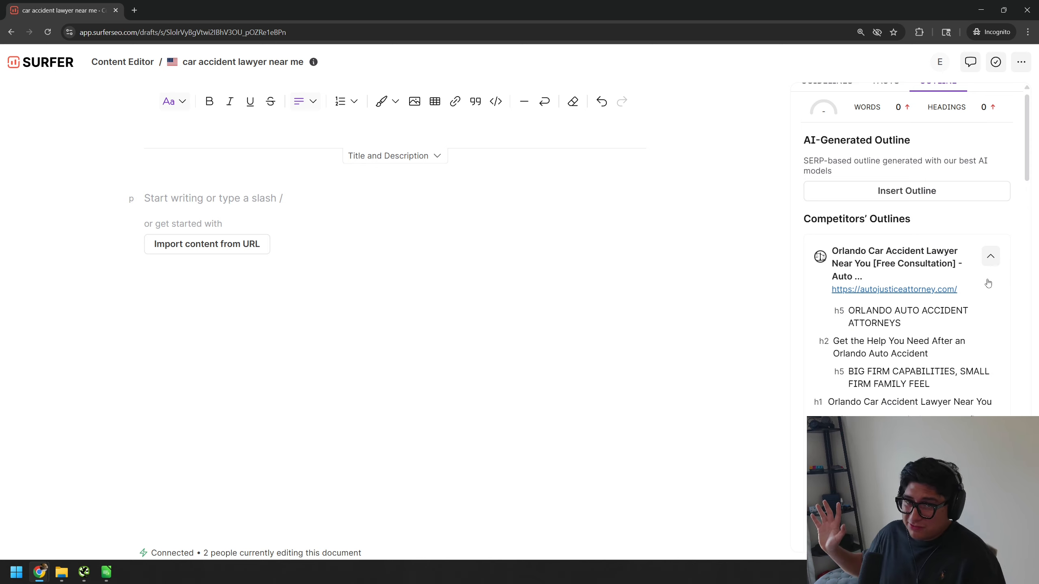
Step: Collapse the expanded competitor outlines and examine the Topics & Questions section below them
scroll(951, 339, down, 2)
drag(833, 255, 904, 416)
click(903, 417)
click(990, 171)
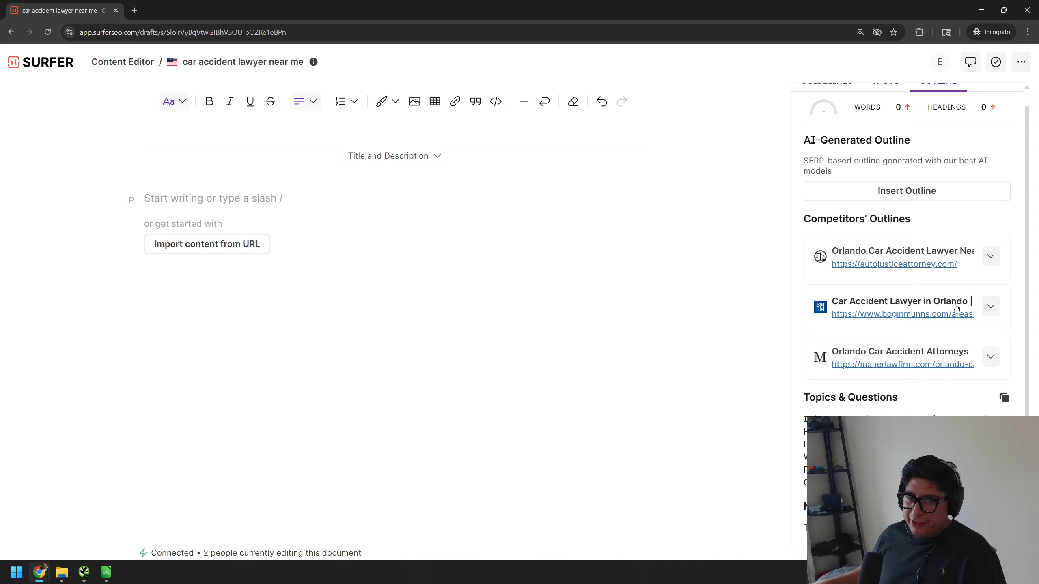
click(991, 257)
click(991, 169)
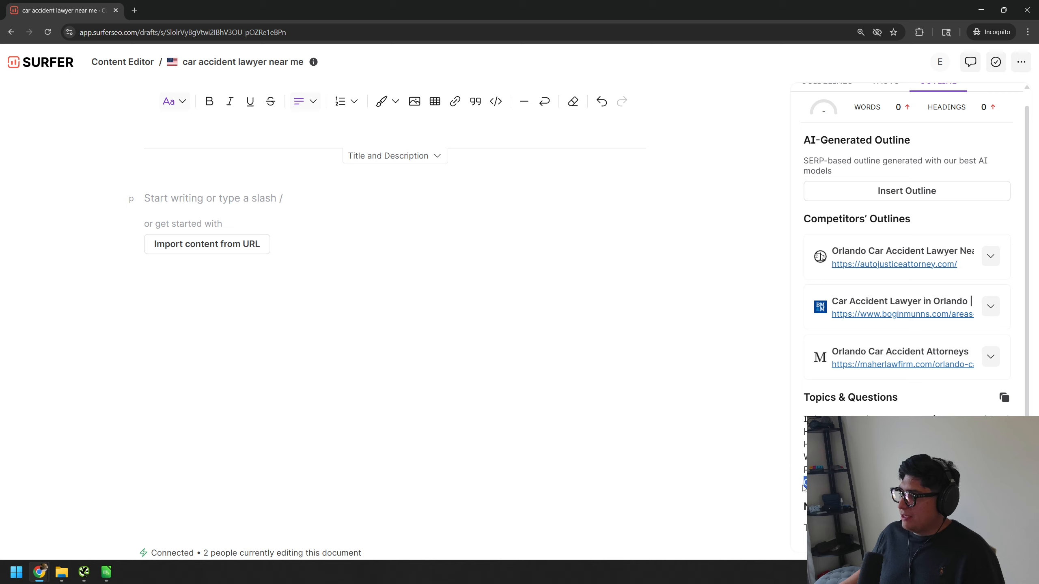
drag(936, 470, 812, 416)
click(842, 434)
scroll(858, 434, up, 1)
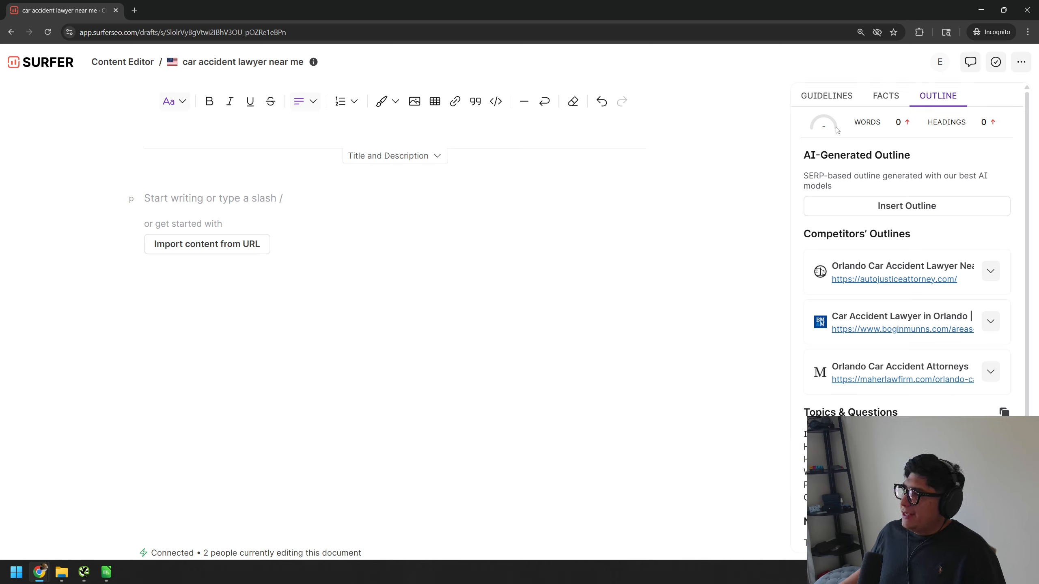
Step: Look through the writer's view of the shared draft, checking its Guidelines and Facts sections
mouse_move(905, 129)
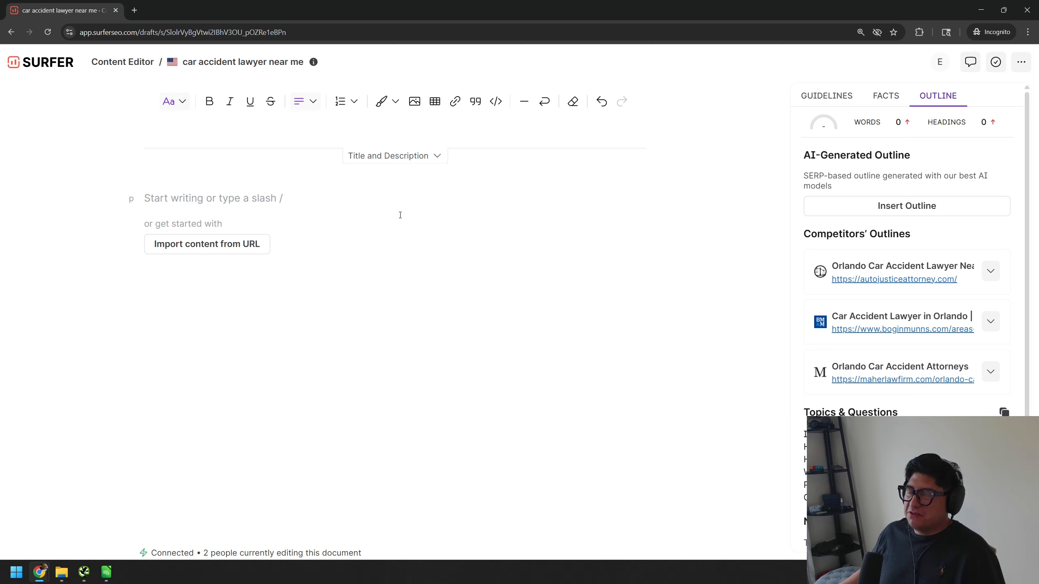
click(355, 161)
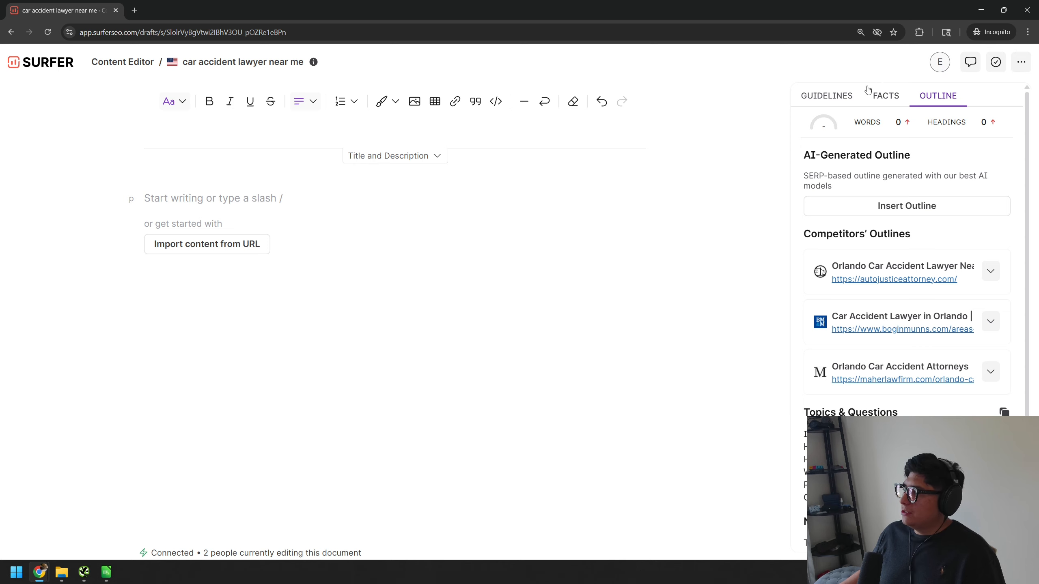
click(833, 98)
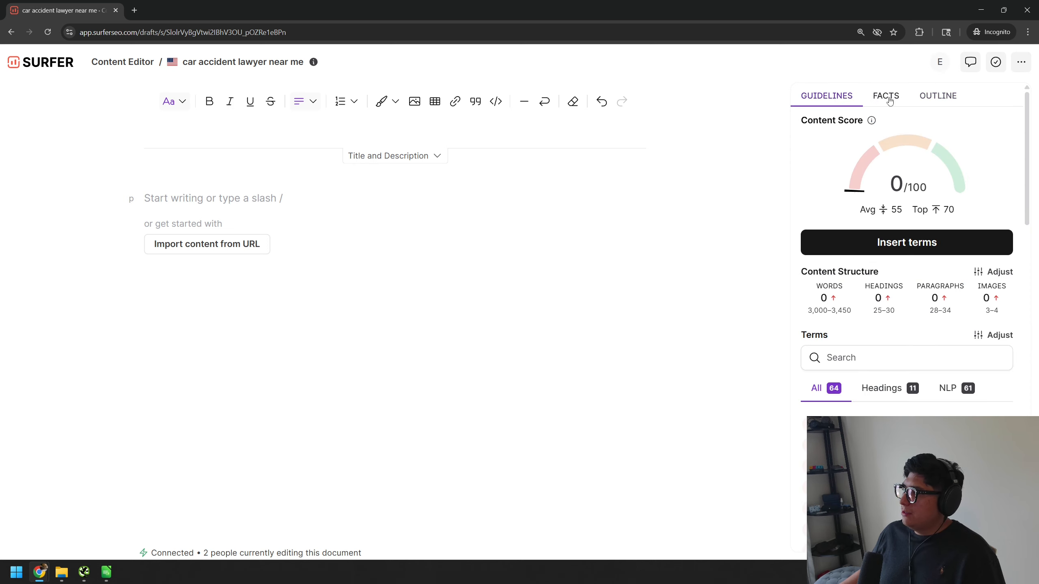
click(890, 101)
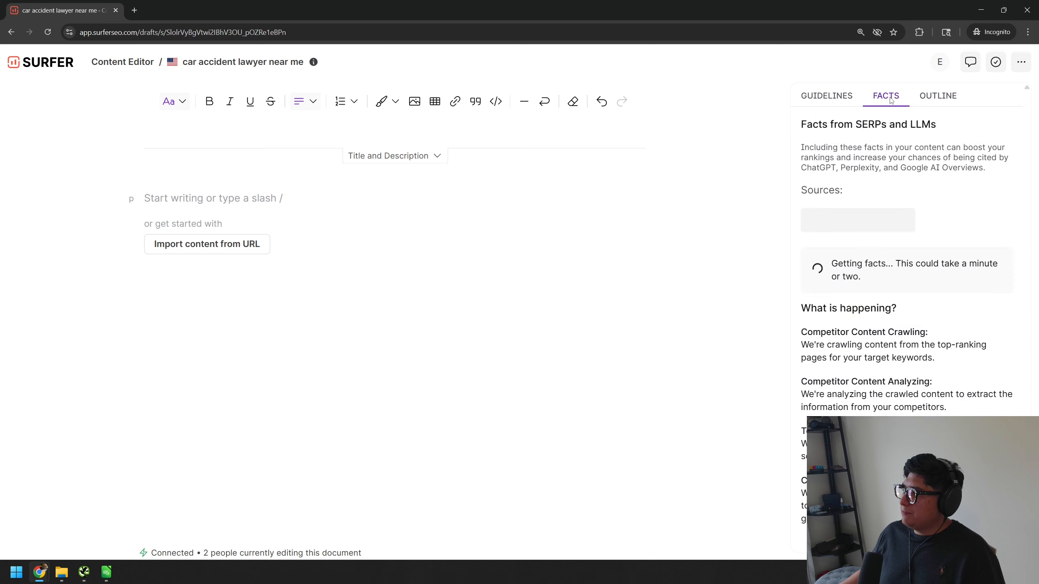
Step: Return to the Guidelines and examine the average and top Content Scores among competitors
click(838, 102)
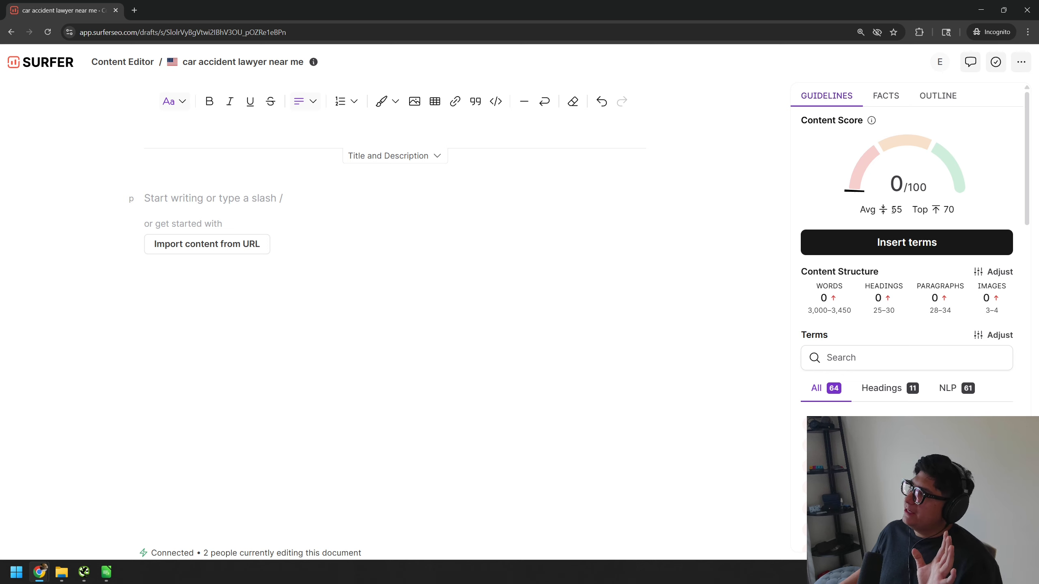
mouse_move(909, 146)
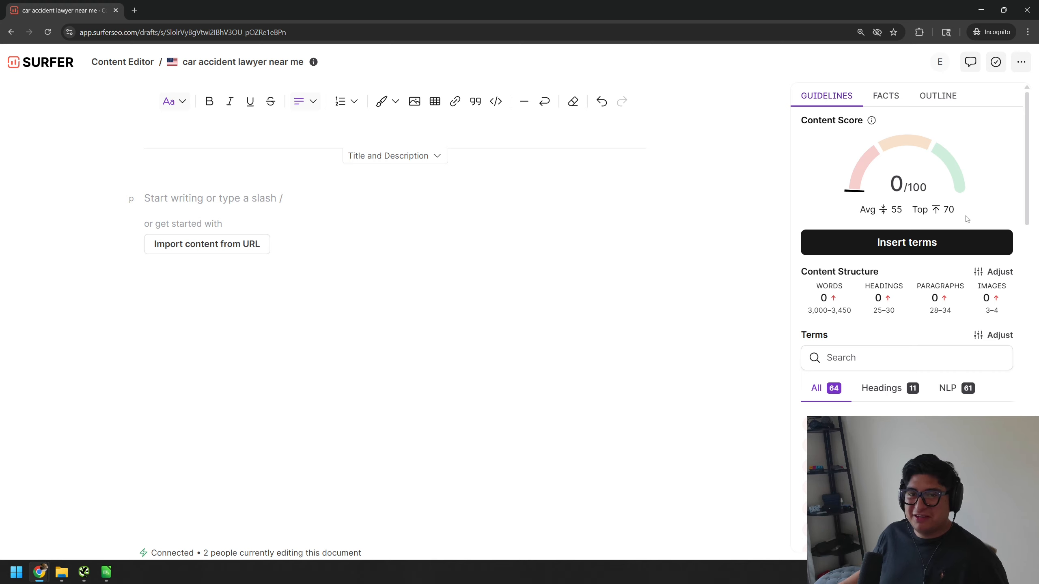
double_click(895, 210)
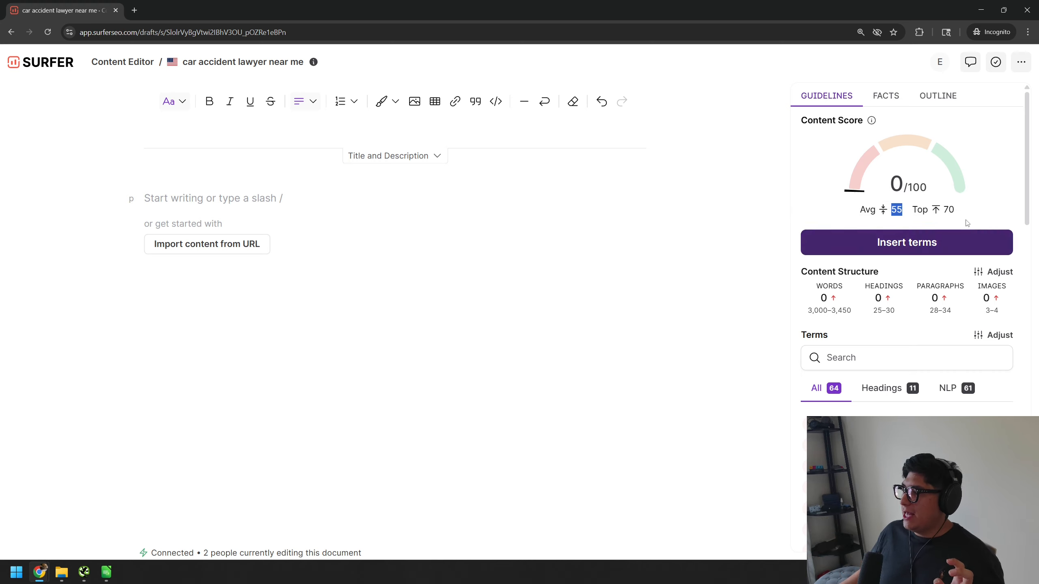
double_click(949, 209)
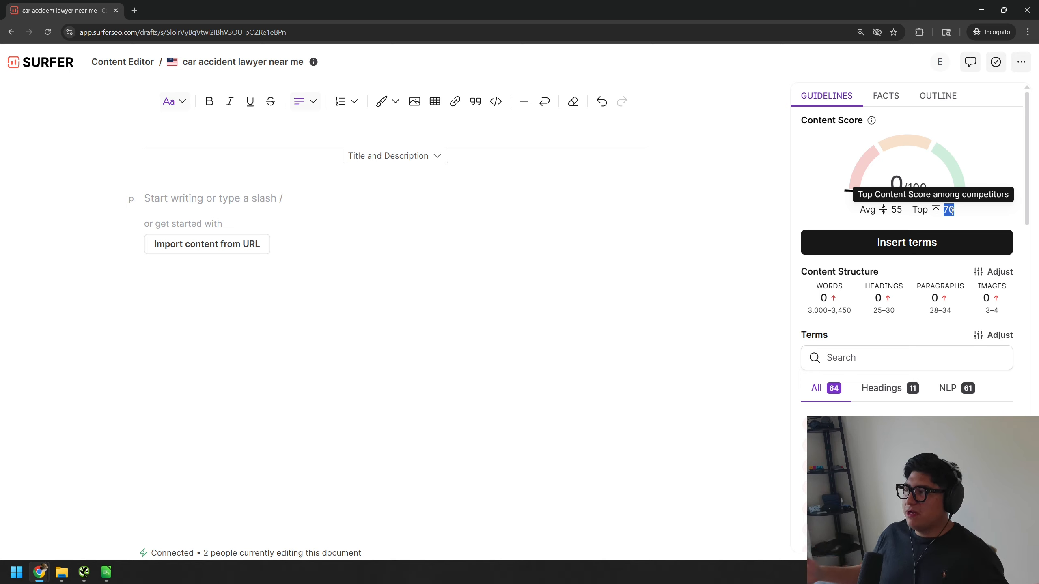
click(948, 210)
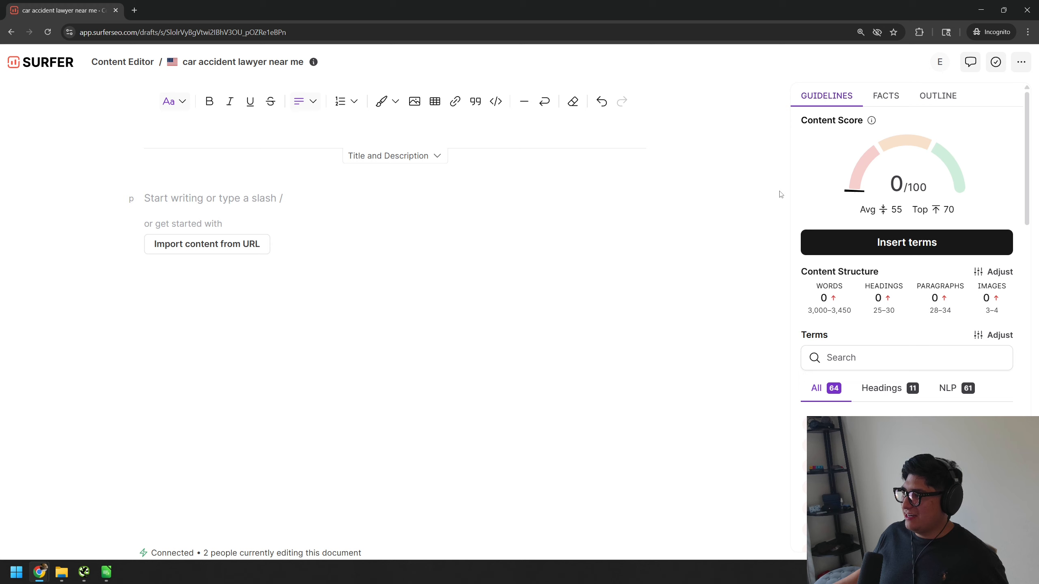
Step: Try to insert the recommended terms into the empty draft, and dismiss the resulting notification
click(884, 251)
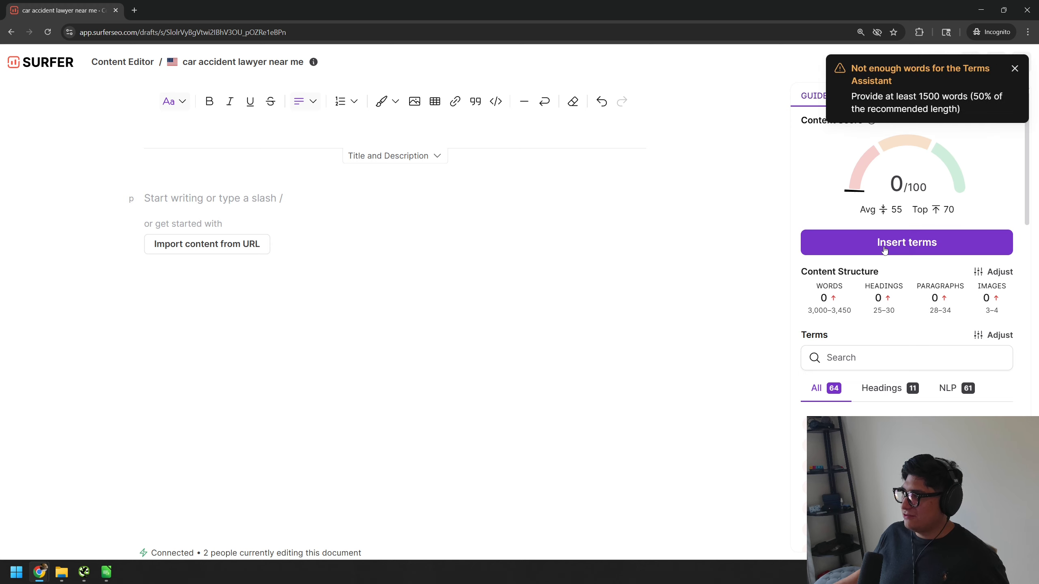
click(1013, 70)
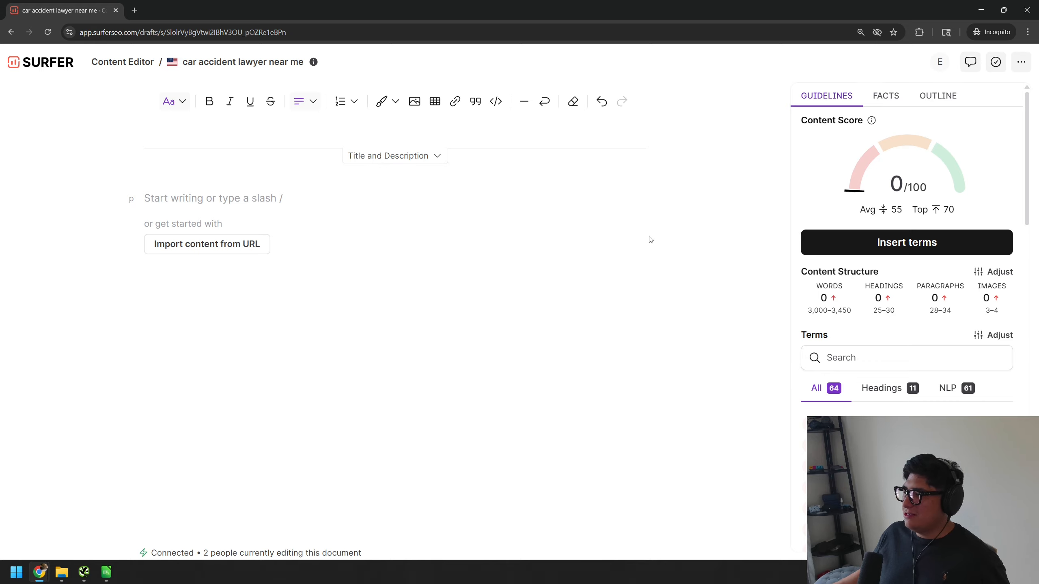
scroll(809, 244, down, 5)
scroll(810, 244, up, 5)
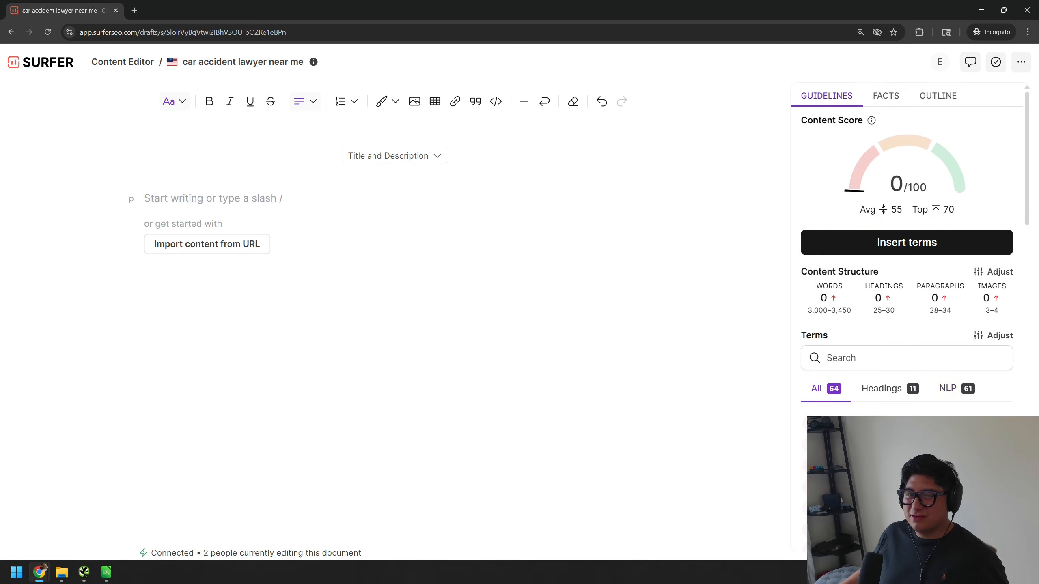
Step: Insert the AI-generated outline into the draft and skim through it to the Conclusion section
click(931, 97)
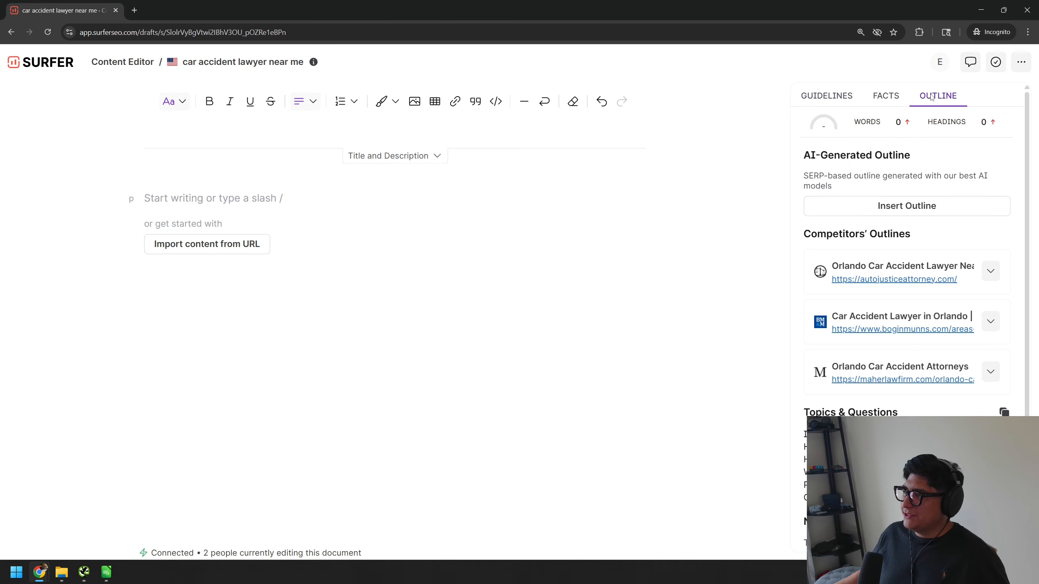
click(881, 206)
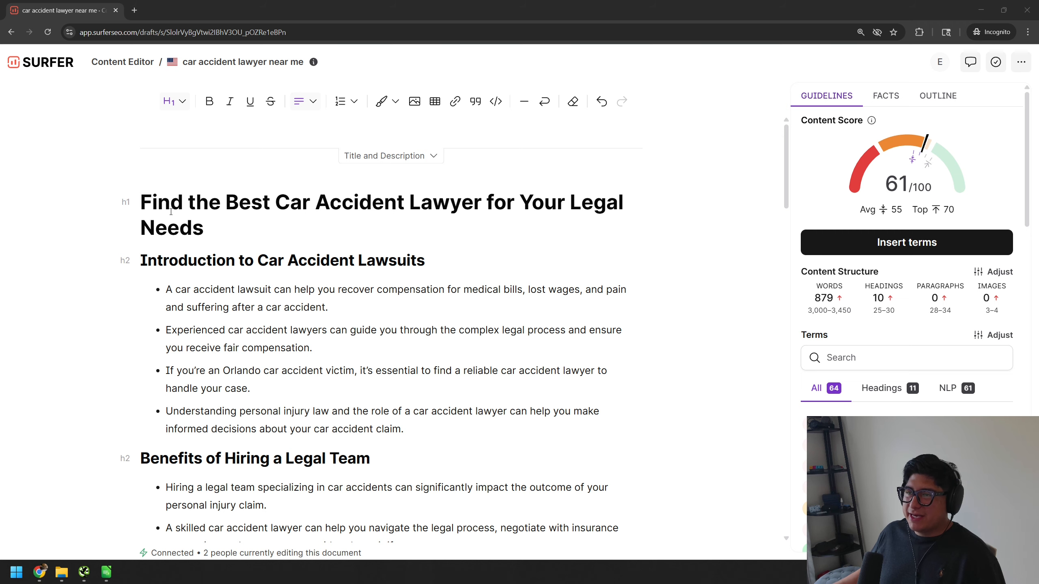
scroll(287, 309, down, 10)
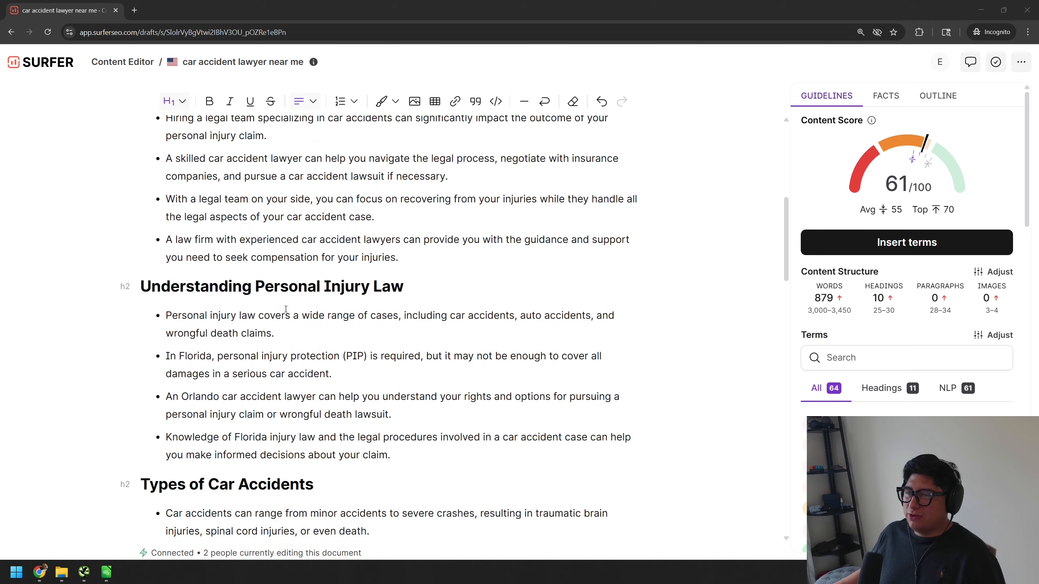
scroll(286, 308, down, 15)
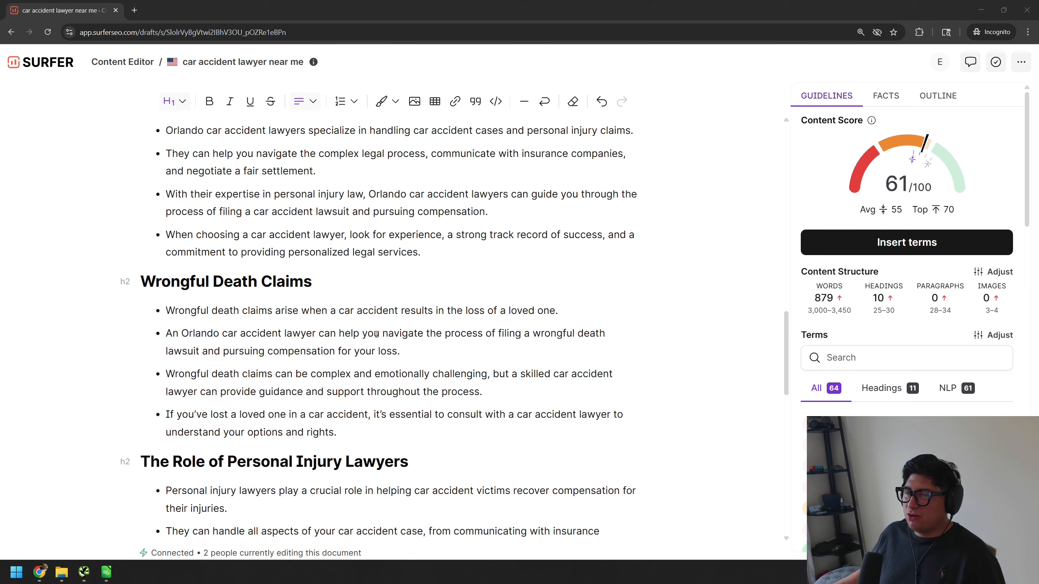
scroll(376, 335, down, 14)
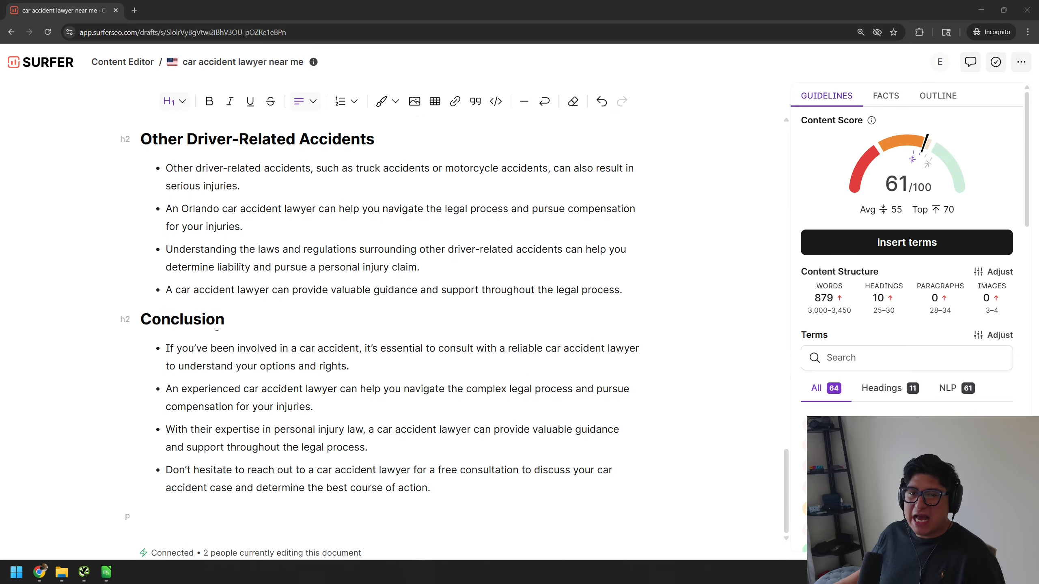
Step: Examine the inserted outline's title, the "Introduction to Car Accident Lawsuits" and "Benefits of Hiring a Legal Team" headings, and the sections that follow
scroll(217, 328, up, 20)
drag(141, 180, 217, 195)
click(423, 234)
triple_click(423, 234)
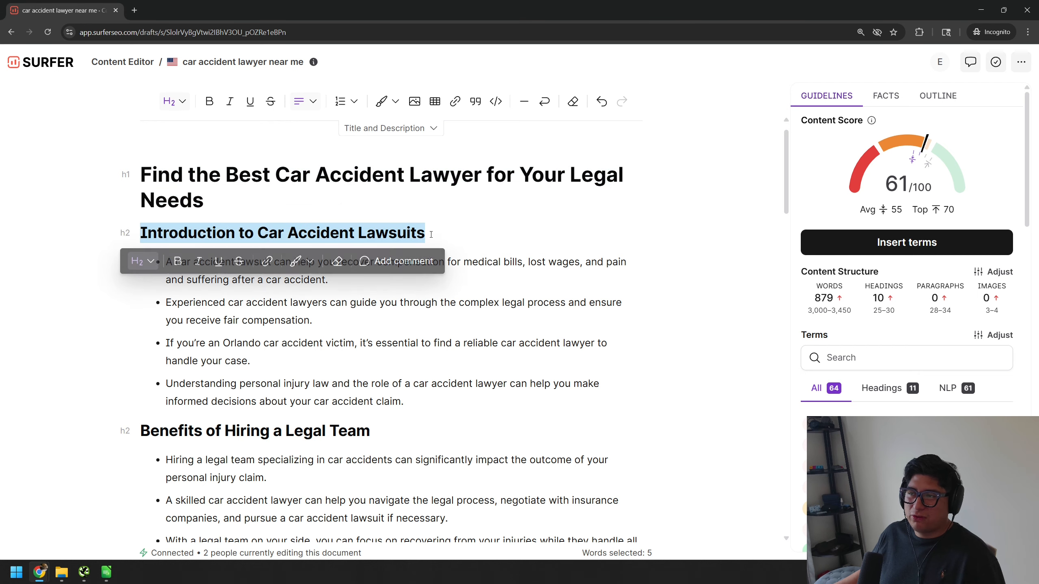
click(460, 234)
scroll(328, 247, down, 5)
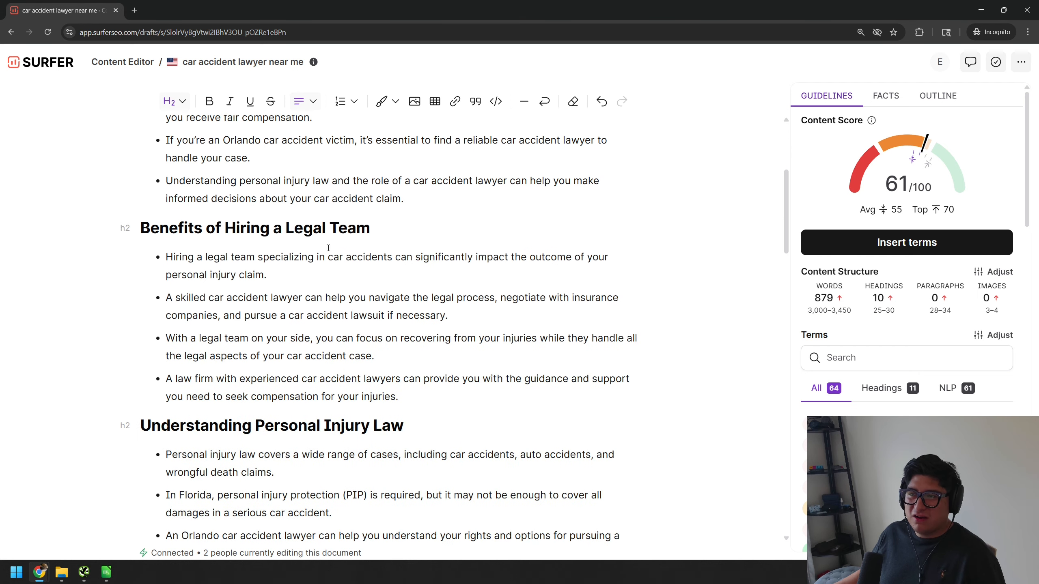
triple_click(359, 229)
click(393, 232)
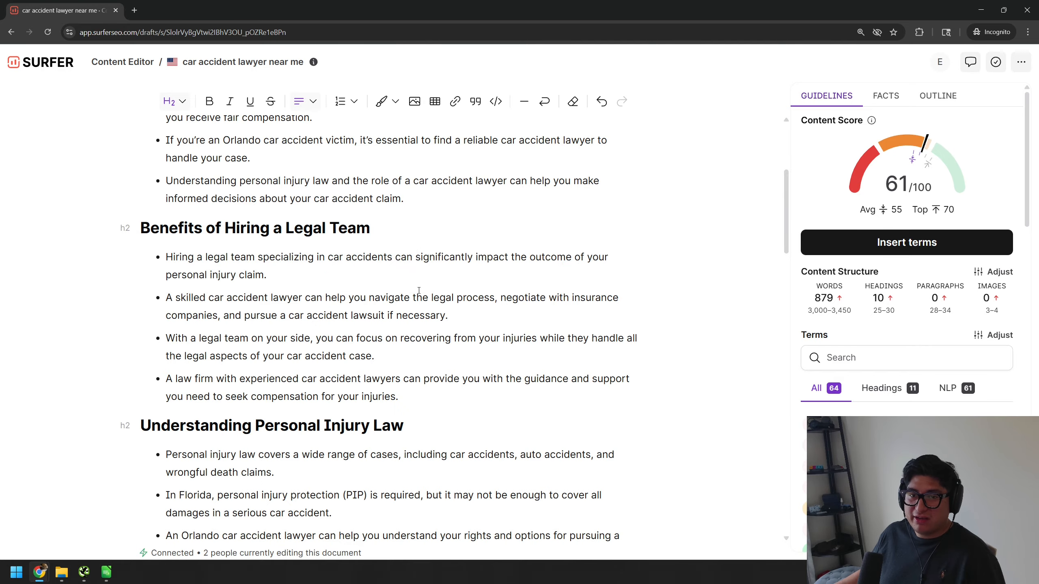
scroll(419, 291, down, 5)
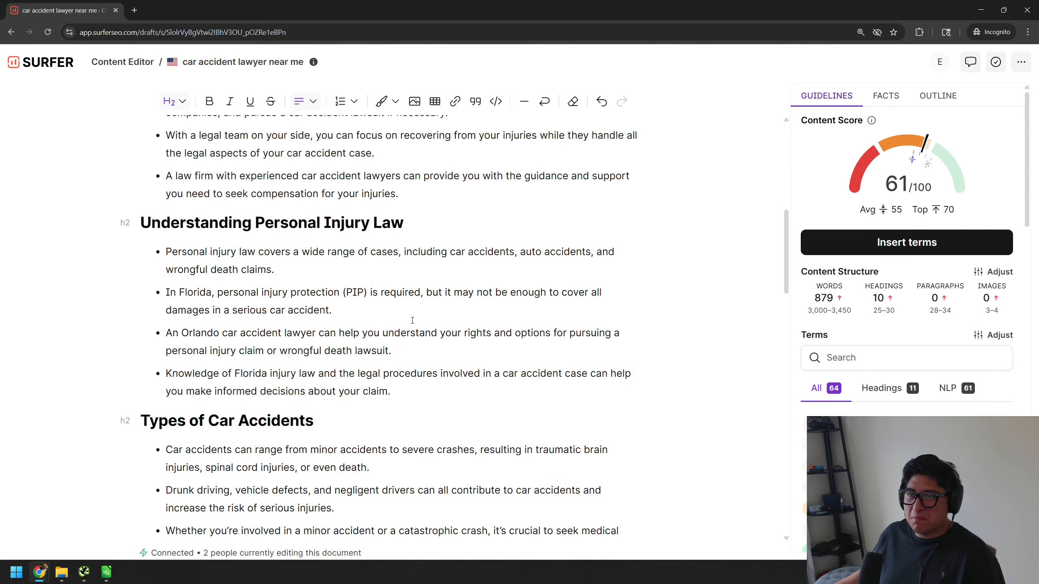
scroll(412, 320, down, 13)
scroll(386, 365, up, 18)
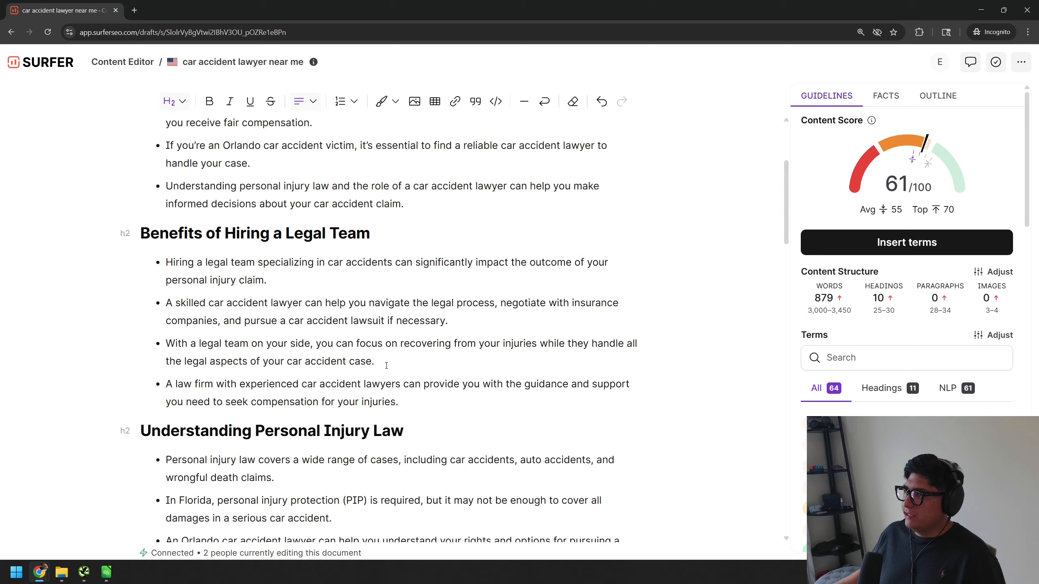
scroll(386, 366, up, 5)
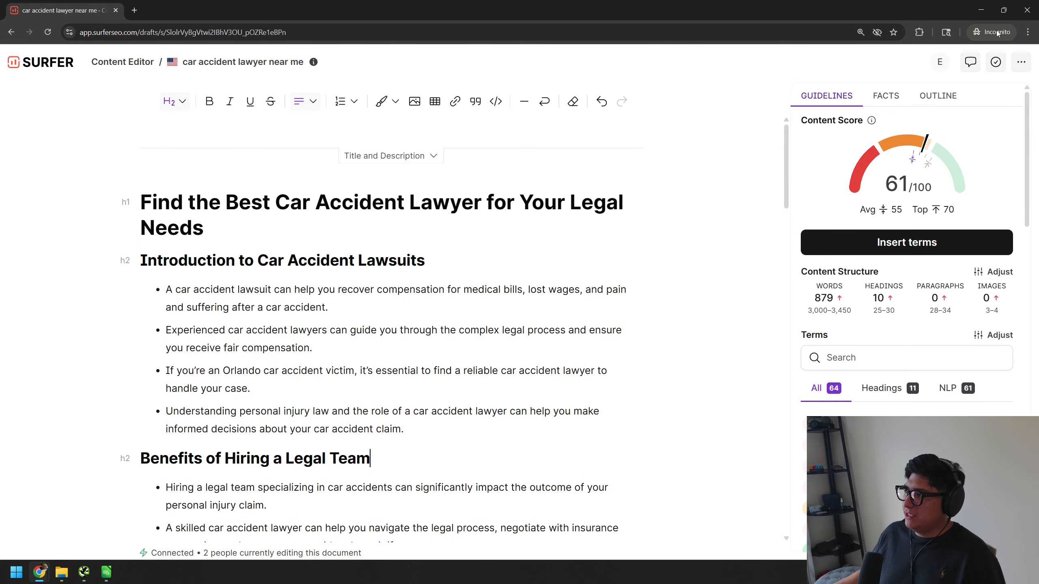
Step: Close the Incognito window and the sharing options, and show the original draft's Guidelines
key(ctrl+l)
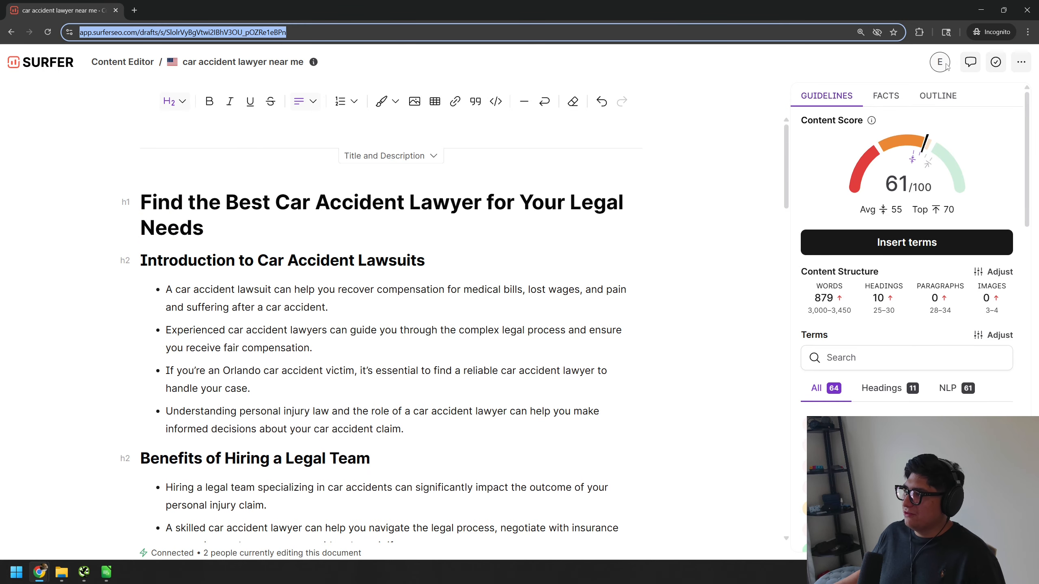
click(1026, 10)
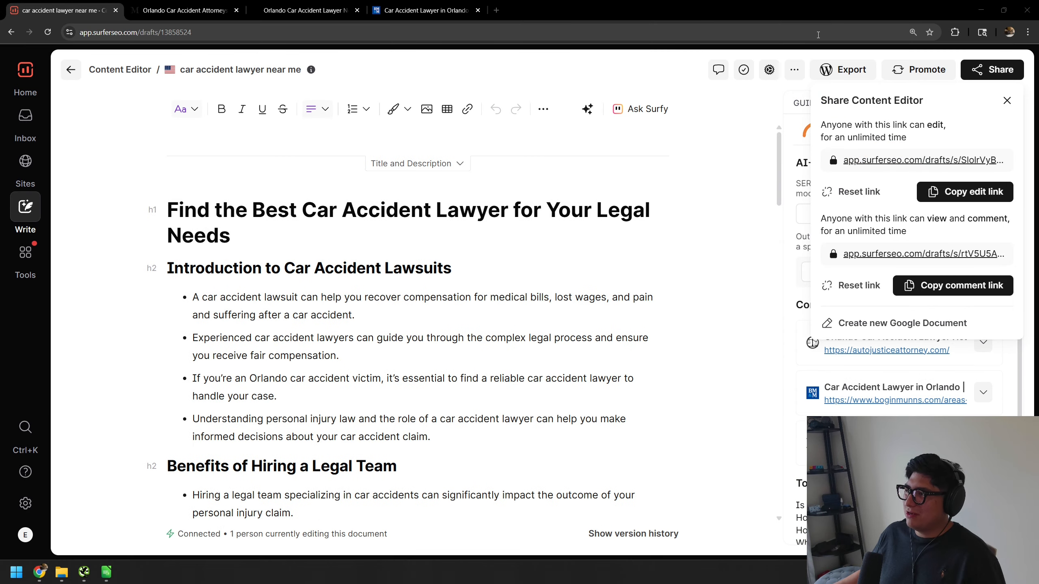
click(741, 164)
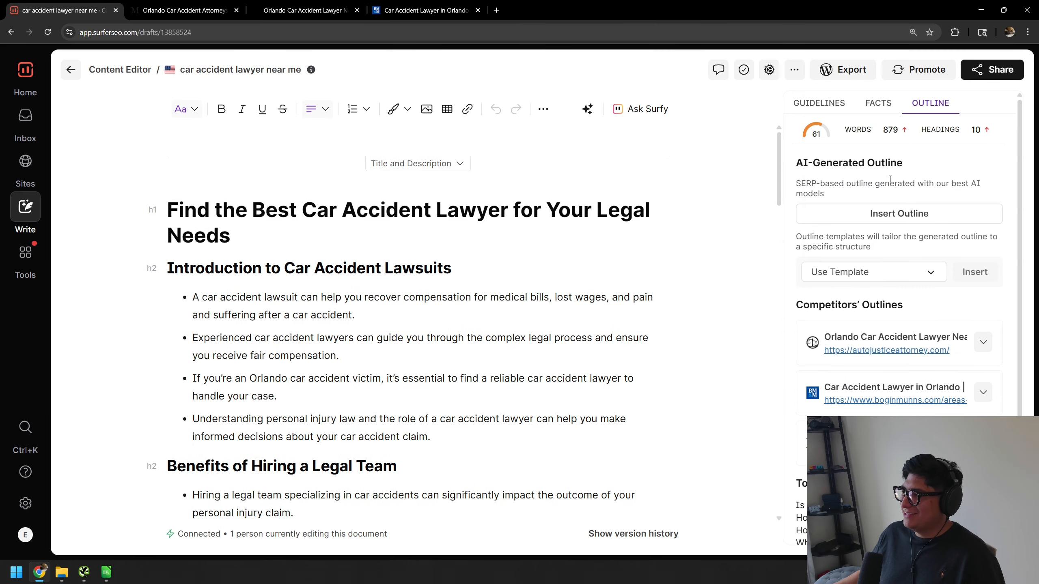
click(819, 102)
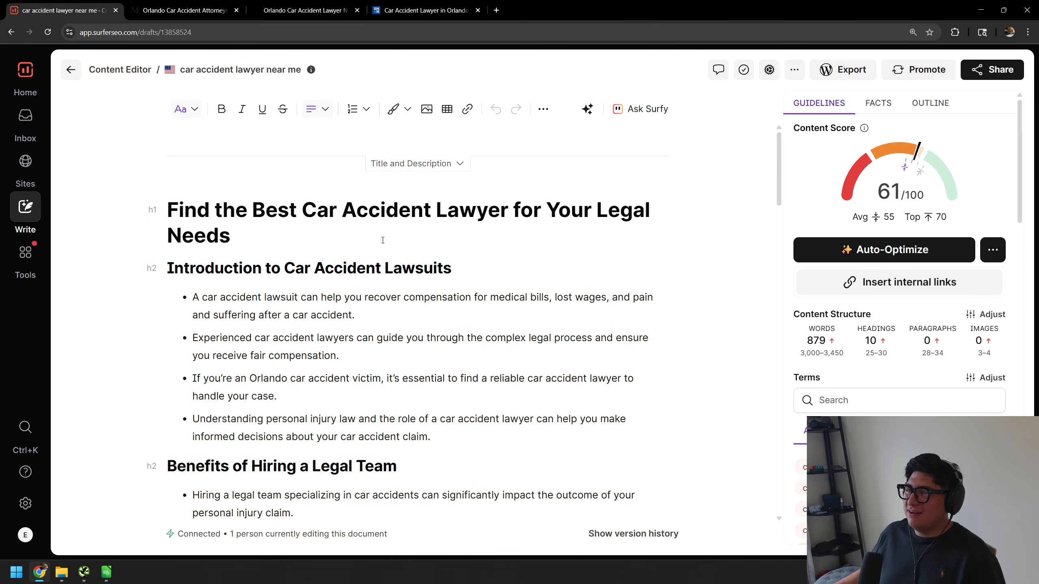
Step: Review the outline in the original draft from the title through the section on personal injury lawyers
click(279, 234)
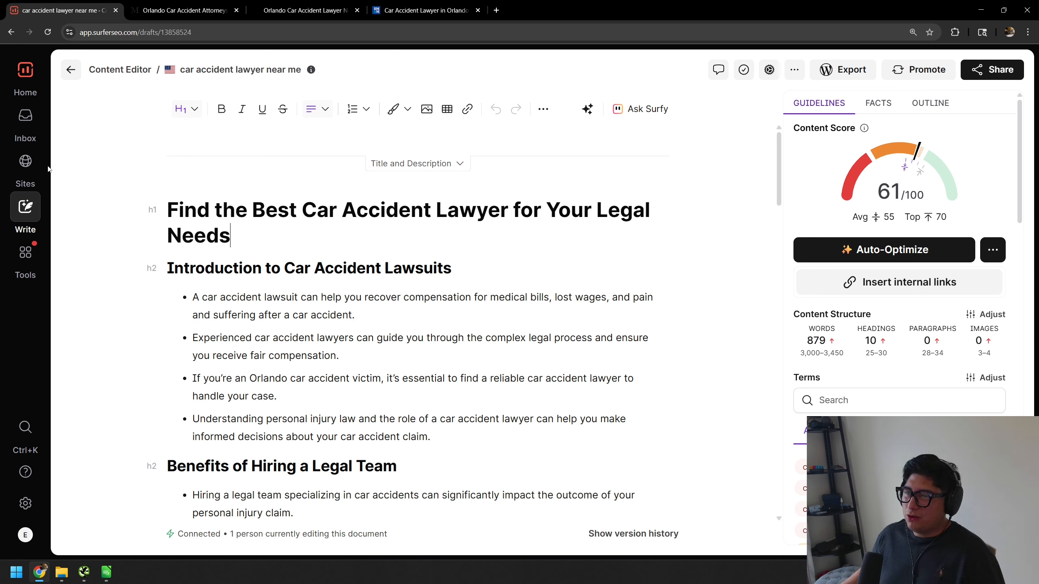
drag(172, 267, 278, 282)
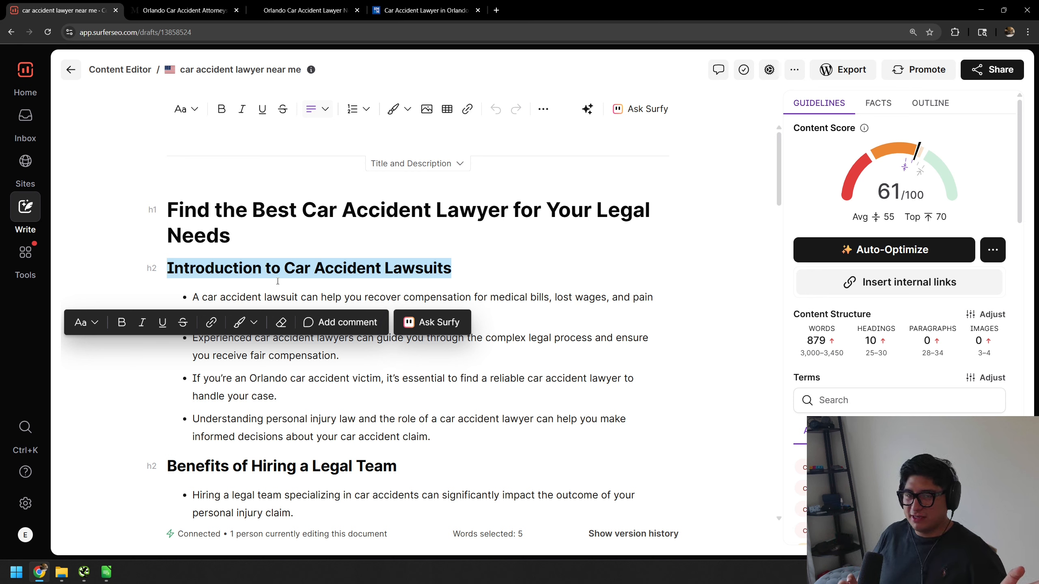
click(526, 241)
scroll(337, 291, down, 2)
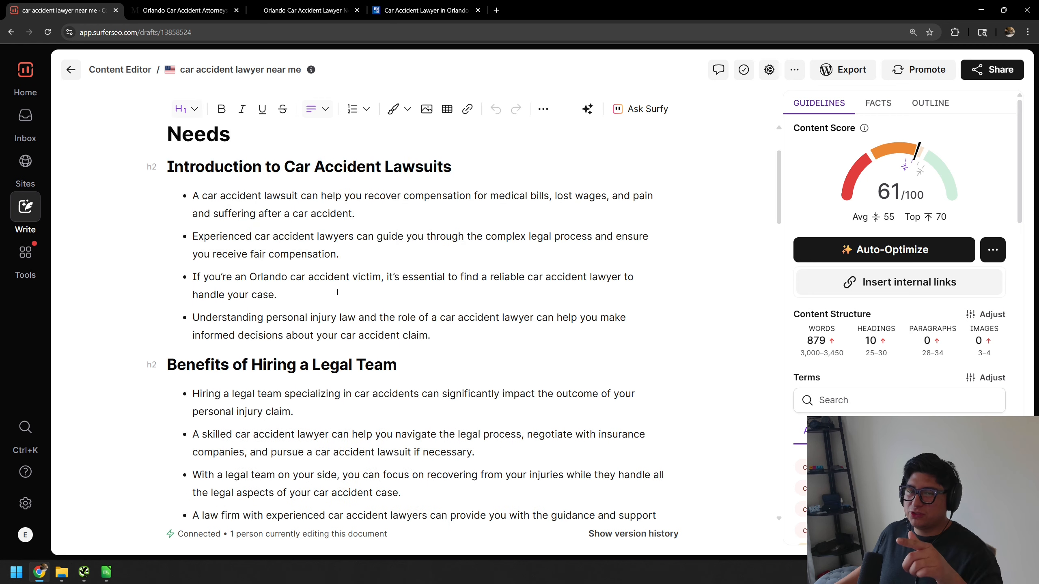
scroll(331, 288, down, 14)
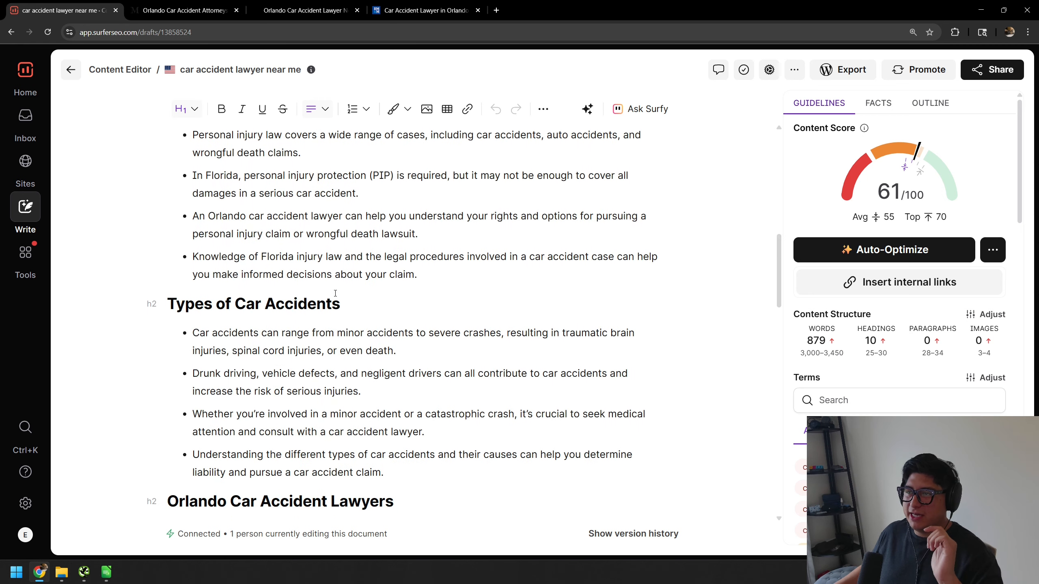
scroll(334, 294, down, 6)
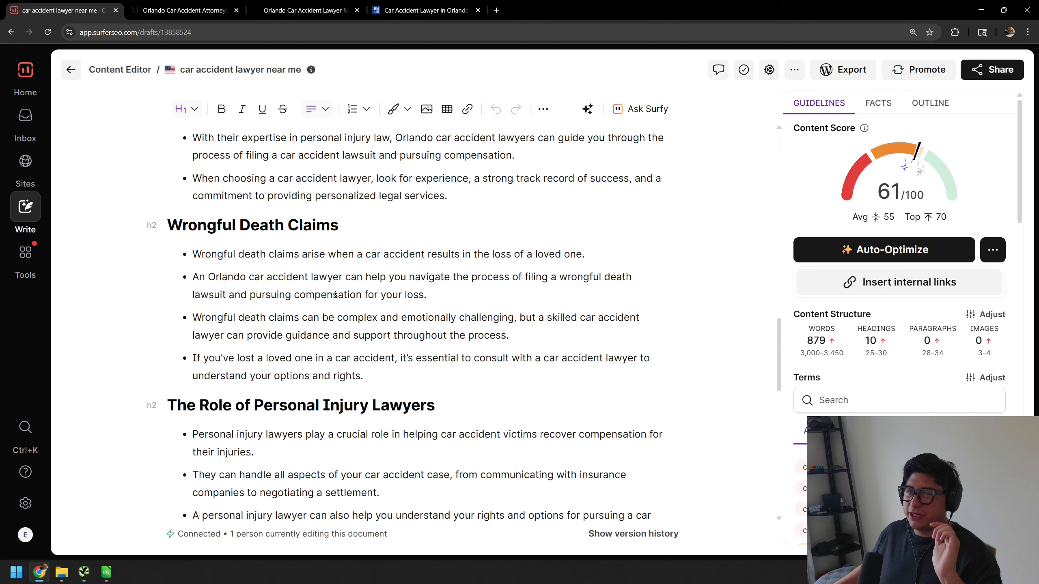
Step: Skim the remaining outline sections through the Conclusion and run Auto-Optimize on the draft
scroll(334, 294, down, 6)
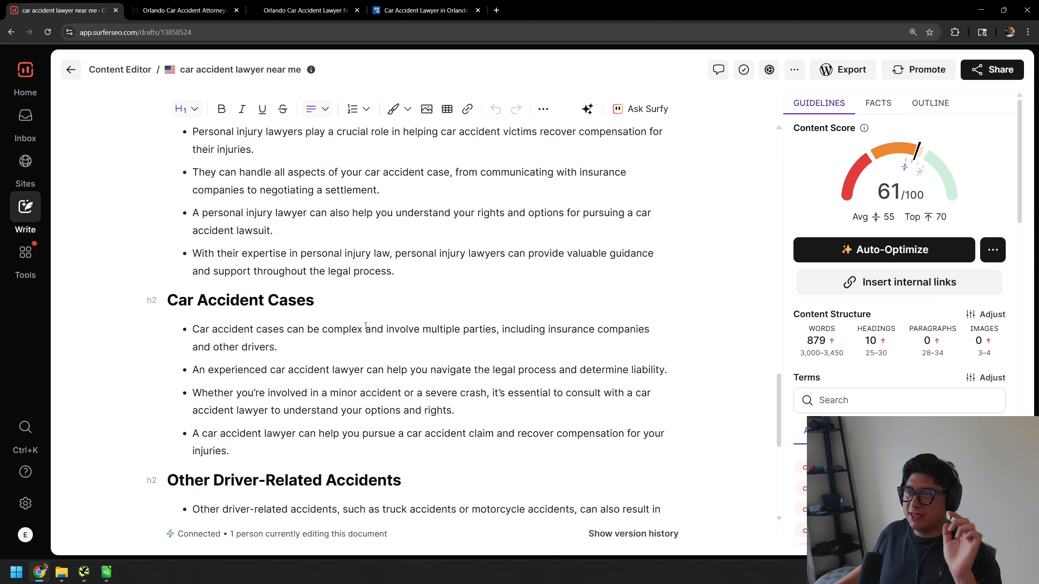
scroll(355, 325, down, 6)
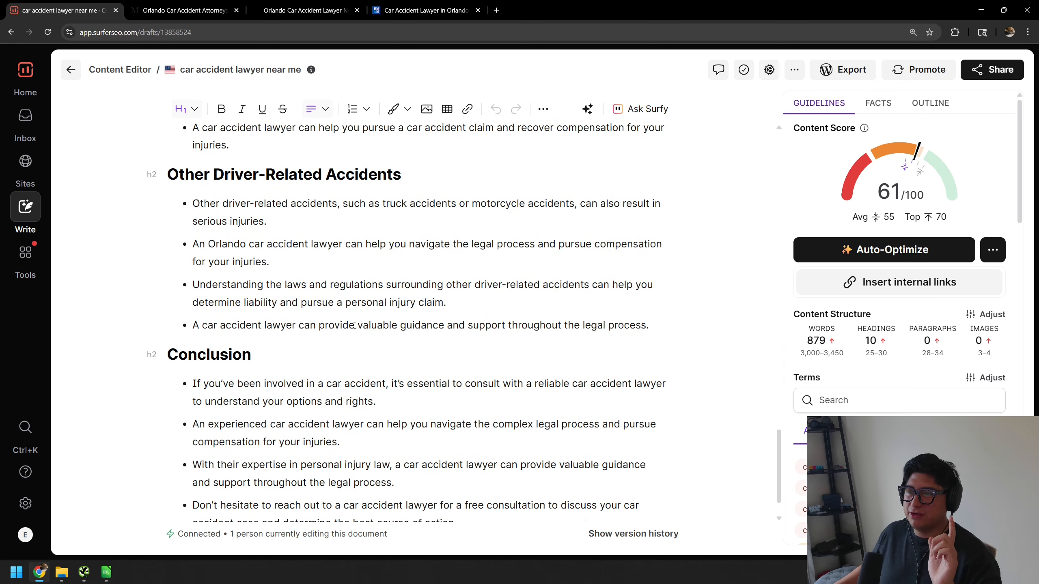
scroll(354, 325, up, 20)
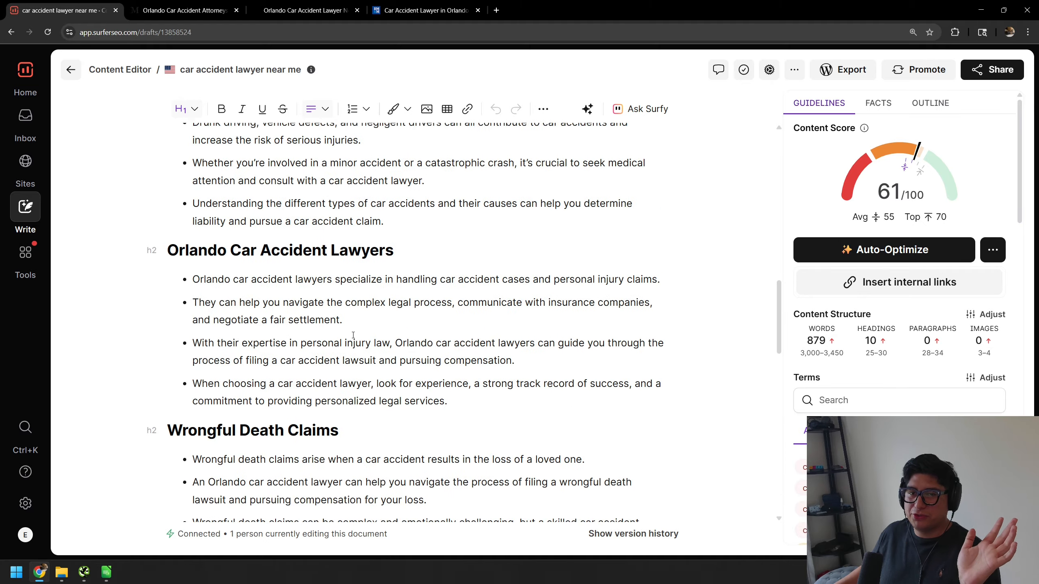
scroll(355, 338, up, 1)
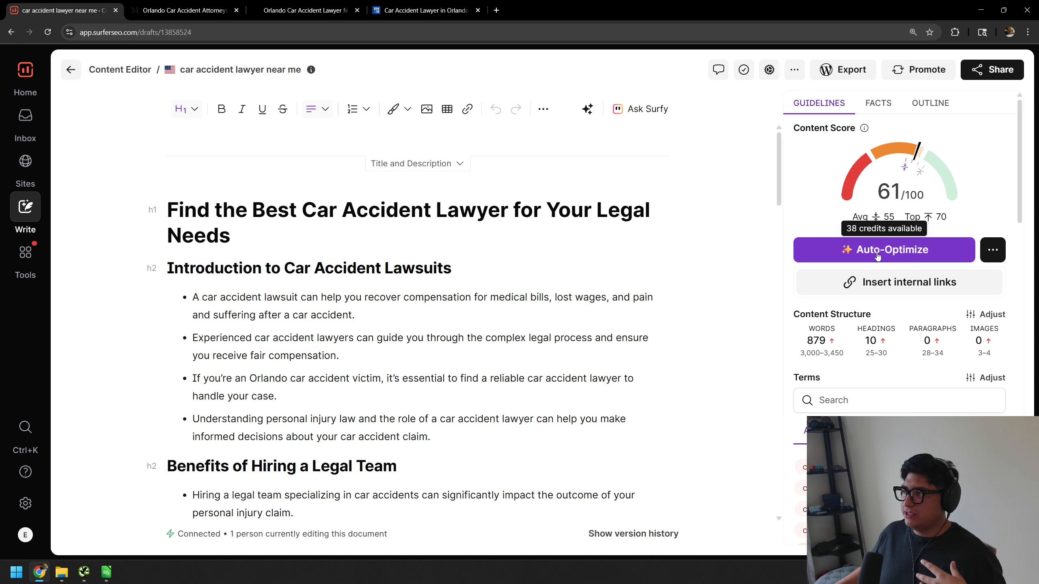
click(895, 256)
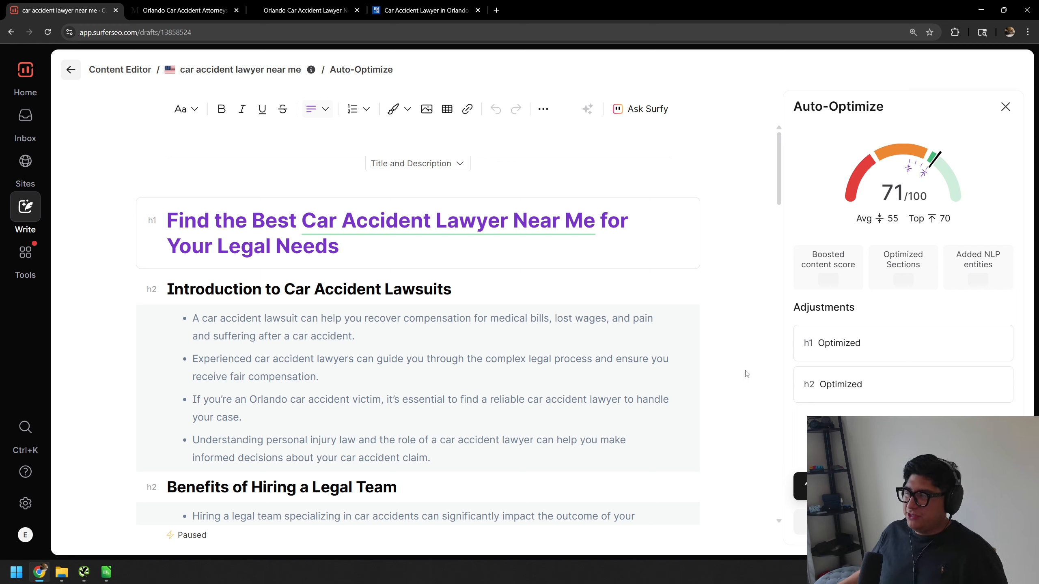
mouse_move(802, 335)
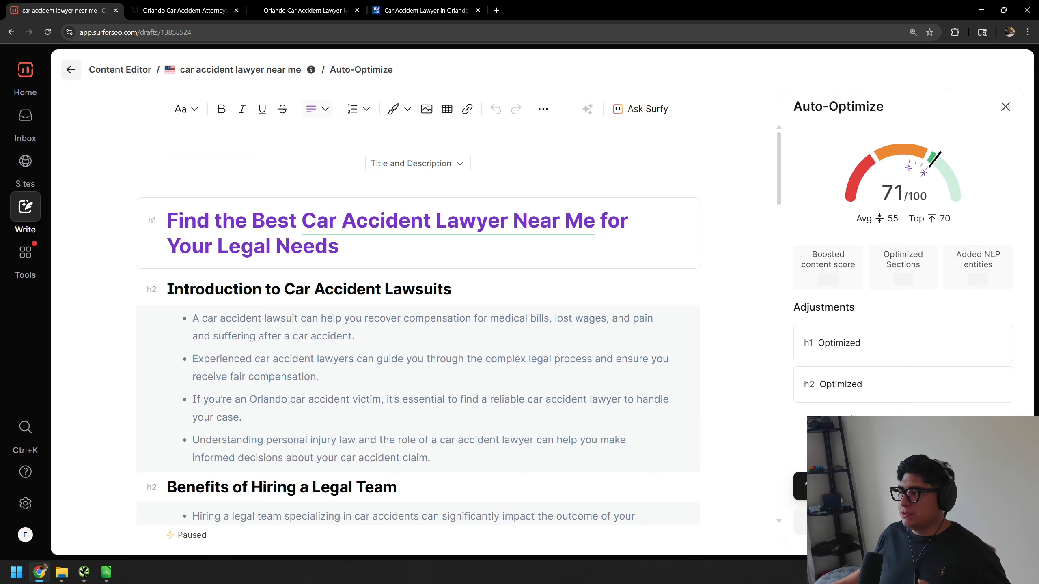
Step: Skim the draft's sections while Auto-Optimize processes them and return to the optimized title
scroll(618, 408, down, 10)
scroll(617, 407, down, 10)
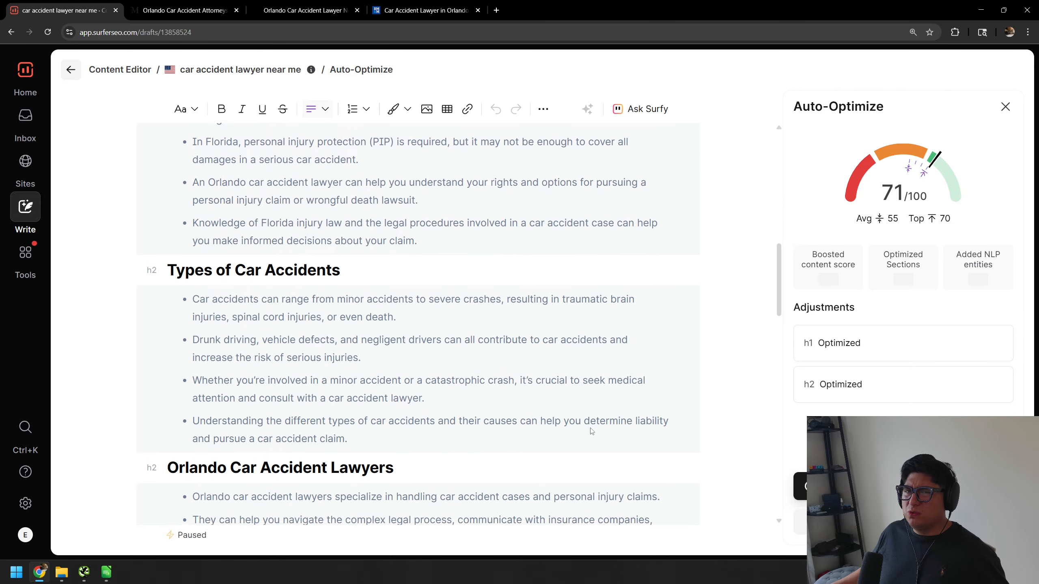
scroll(584, 437, down, 5)
scroll(538, 407, up, 7)
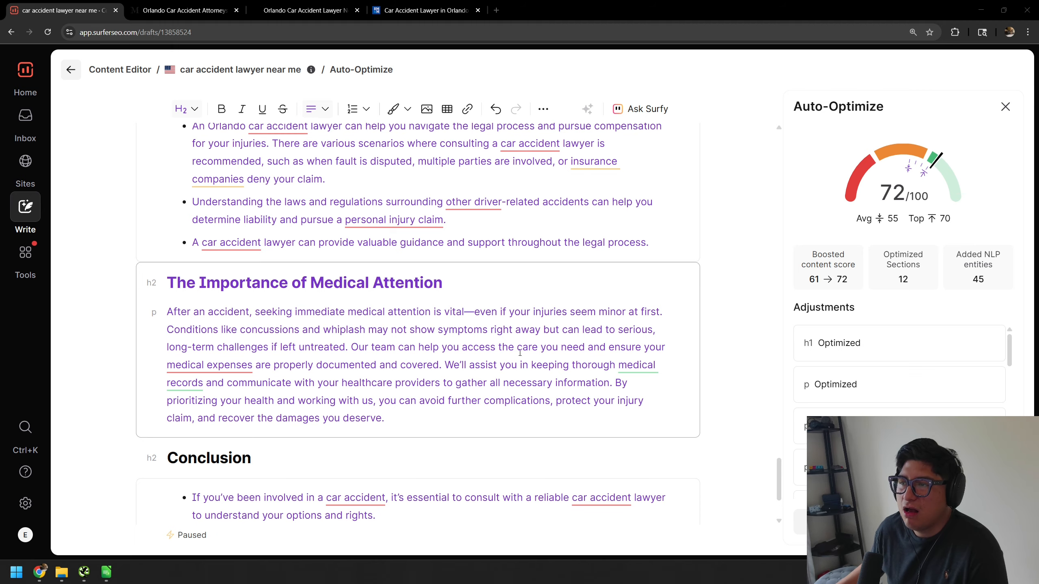
scroll(520, 353, up, 20)
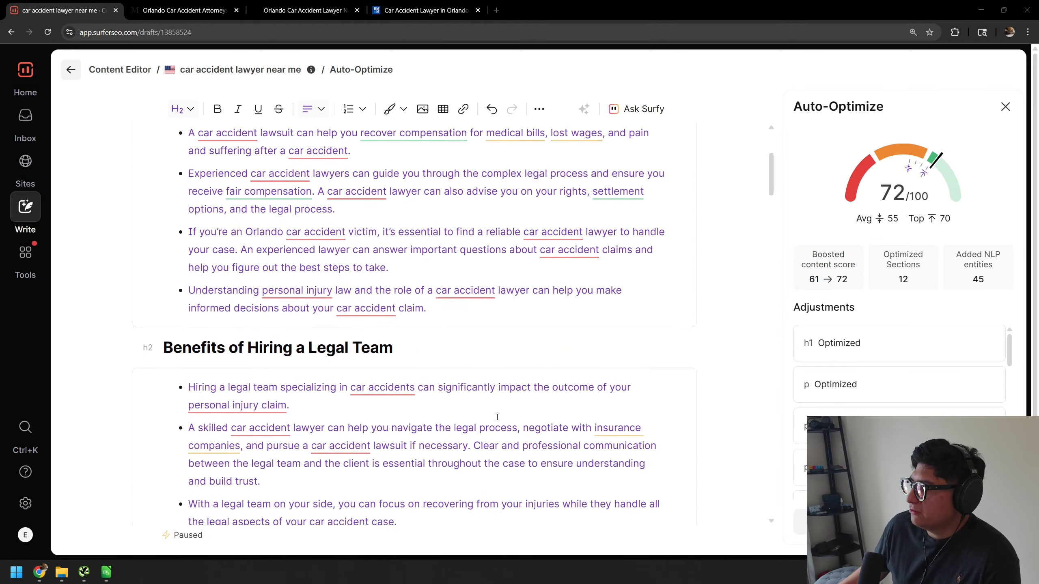
scroll(497, 417, up, 5)
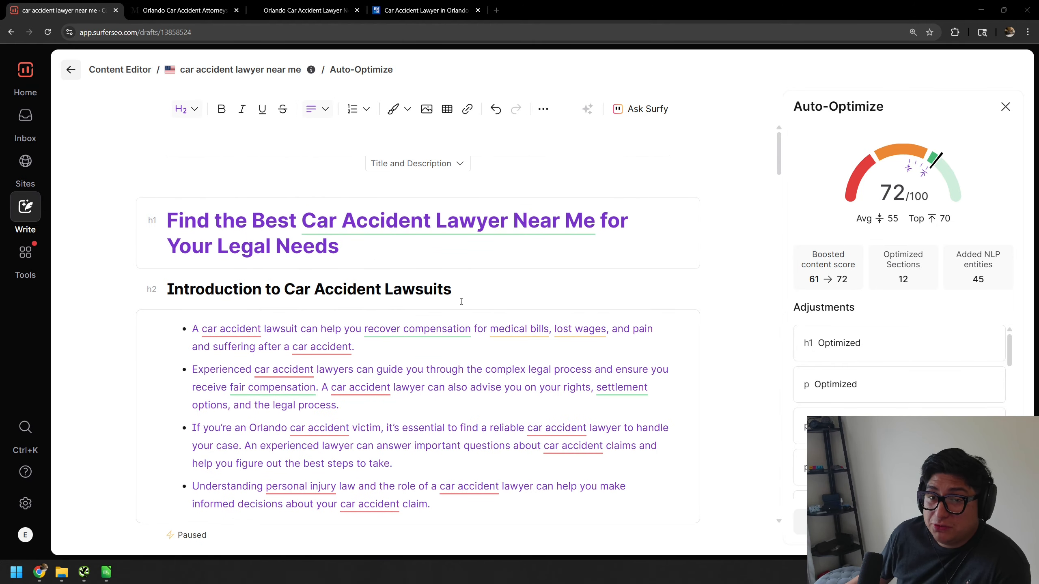
Step: Review the optimized text from "Introduction to Car Accident Lawsuits" through "Orlando Car Accident Lawyers" to the added "Florida's No-Fault Insurance System" section
scroll(461, 301, down, 1)
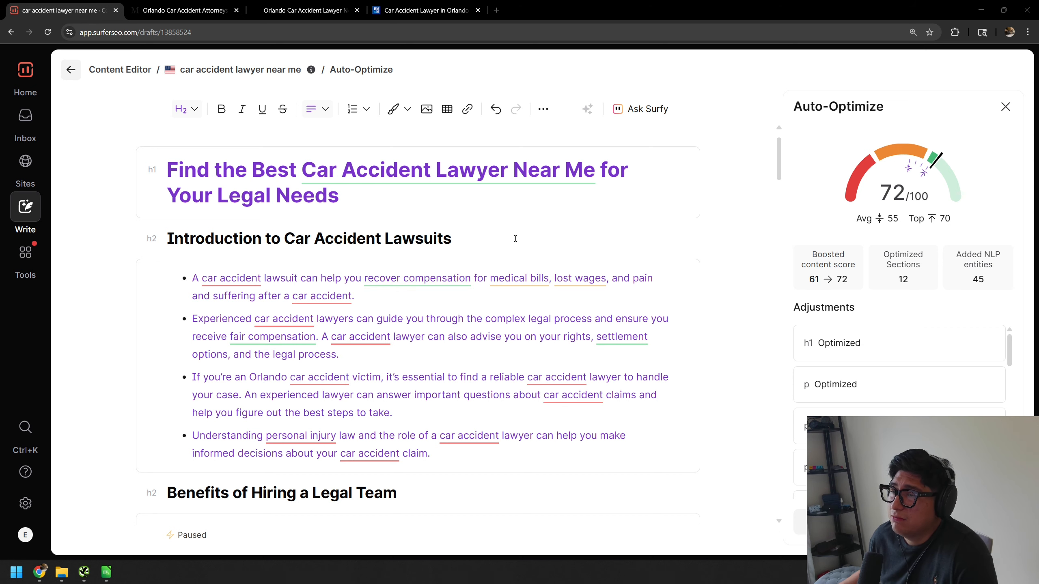
scroll(511, 245, down, 1)
scroll(515, 238, down, 1)
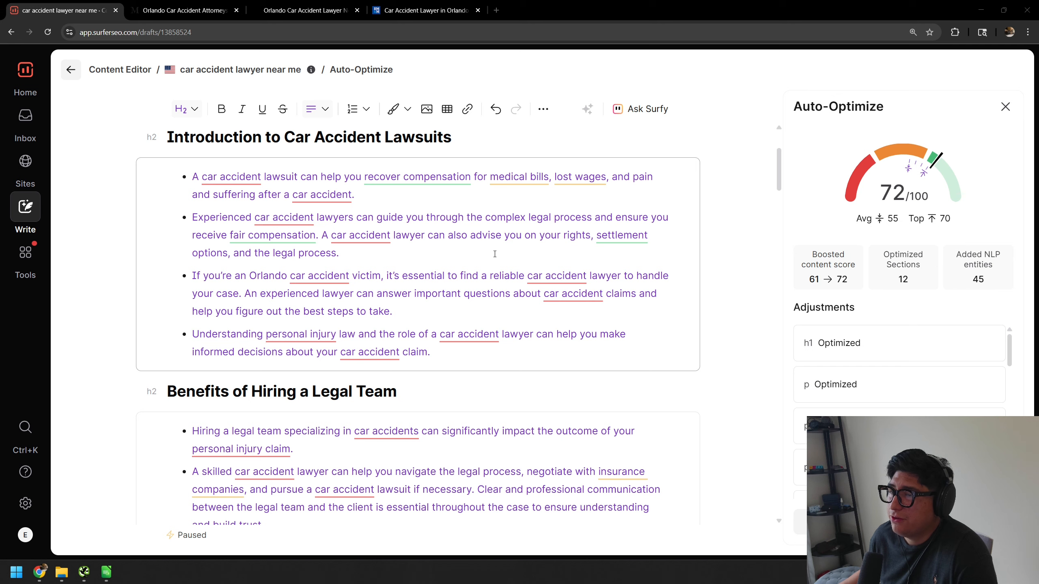
scroll(495, 253, down, 3)
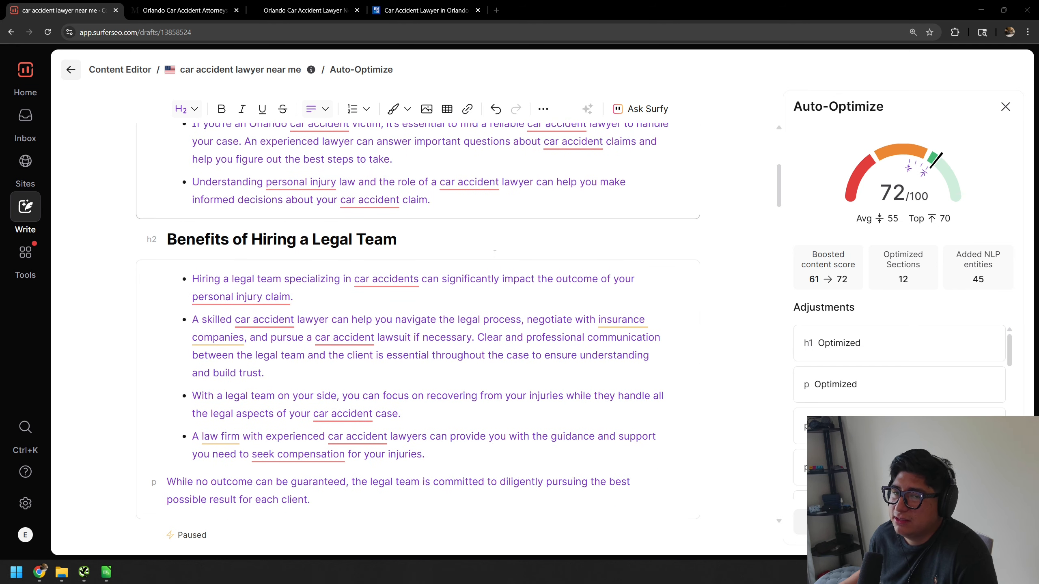
scroll(495, 253, down, 5)
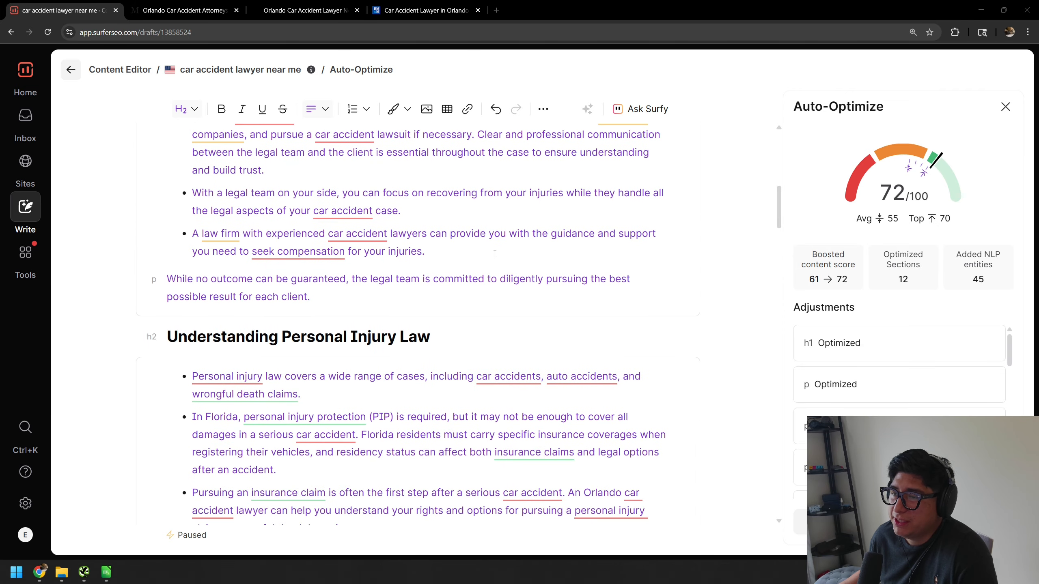
scroll(495, 253, down, 3)
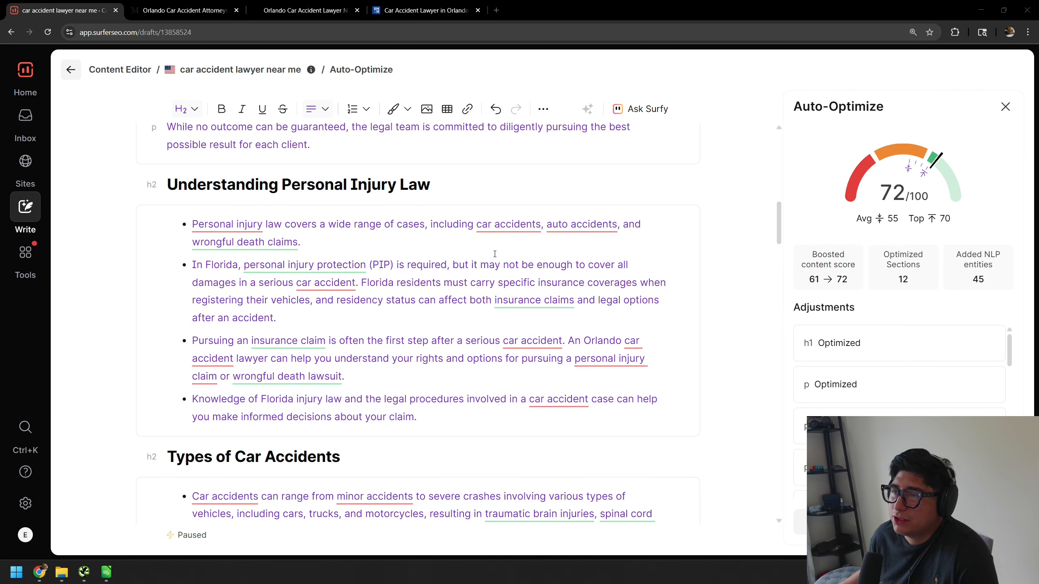
scroll(495, 253, down, 1)
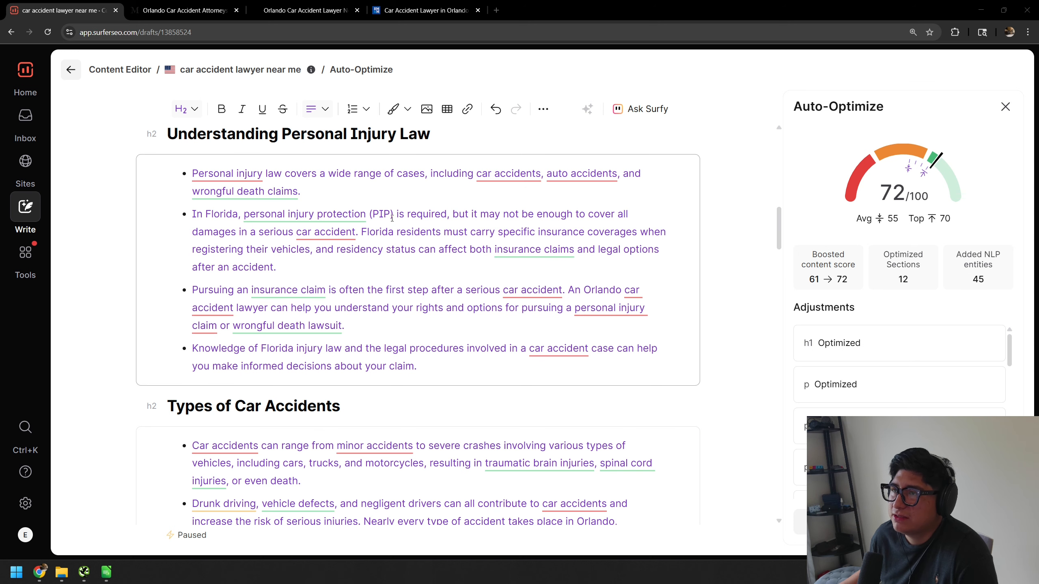
scroll(406, 248, down, 1)
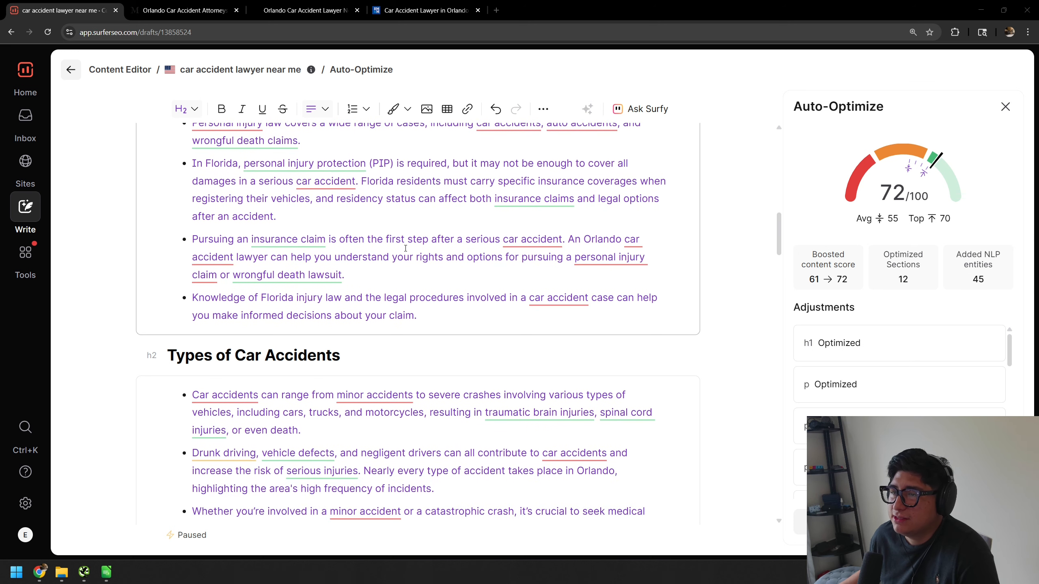
scroll(405, 248, down, 8)
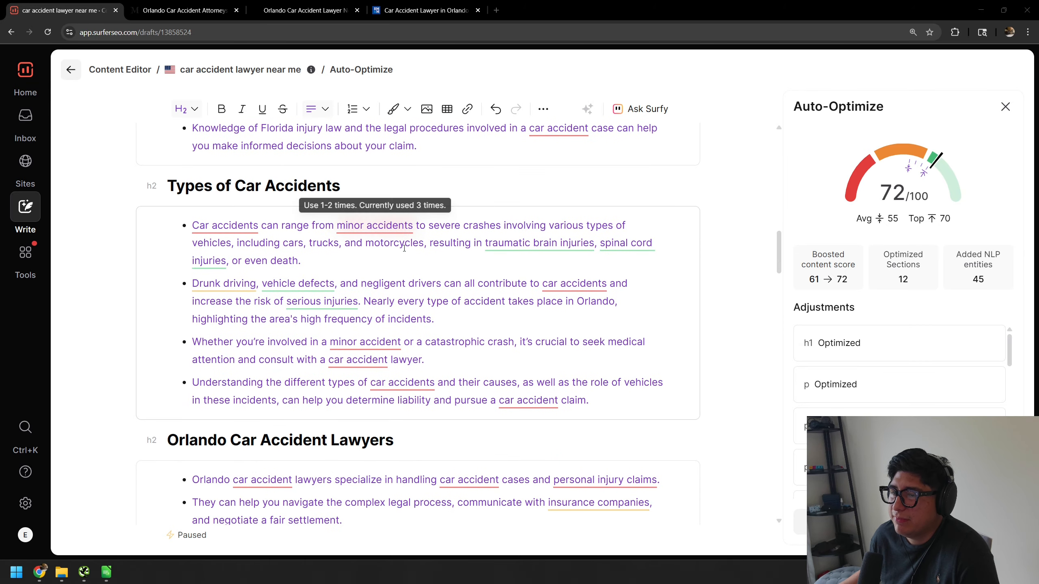
scroll(404, 248, down, 1)
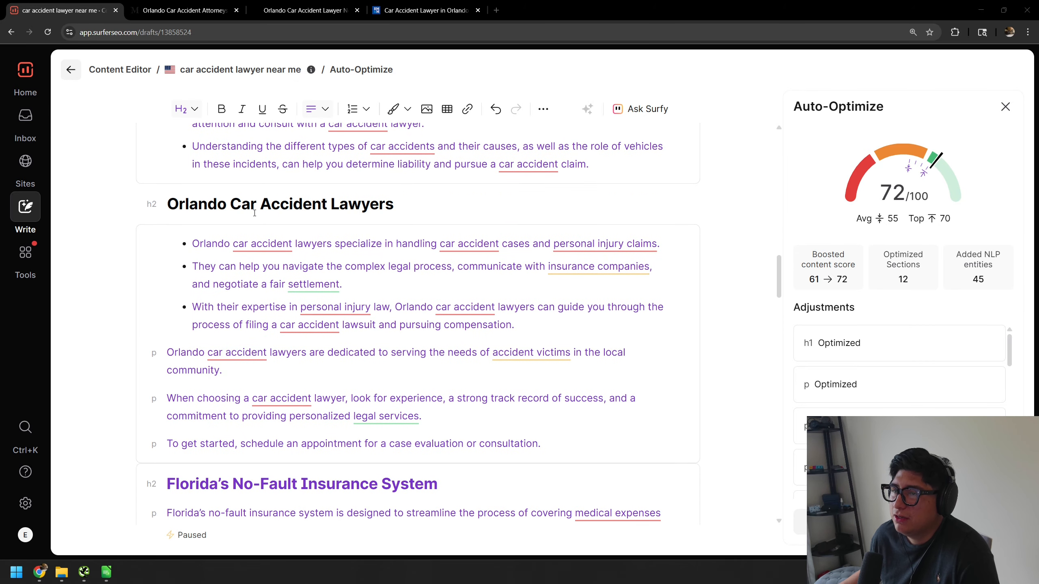
scroll(410, 220, down, 2)
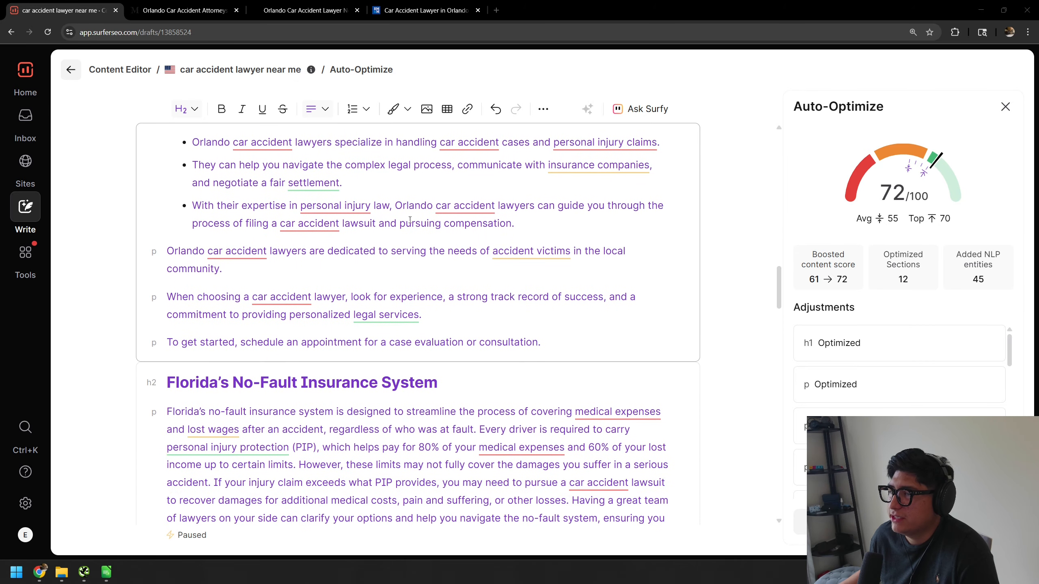
scroll(442, 263, down, 4)
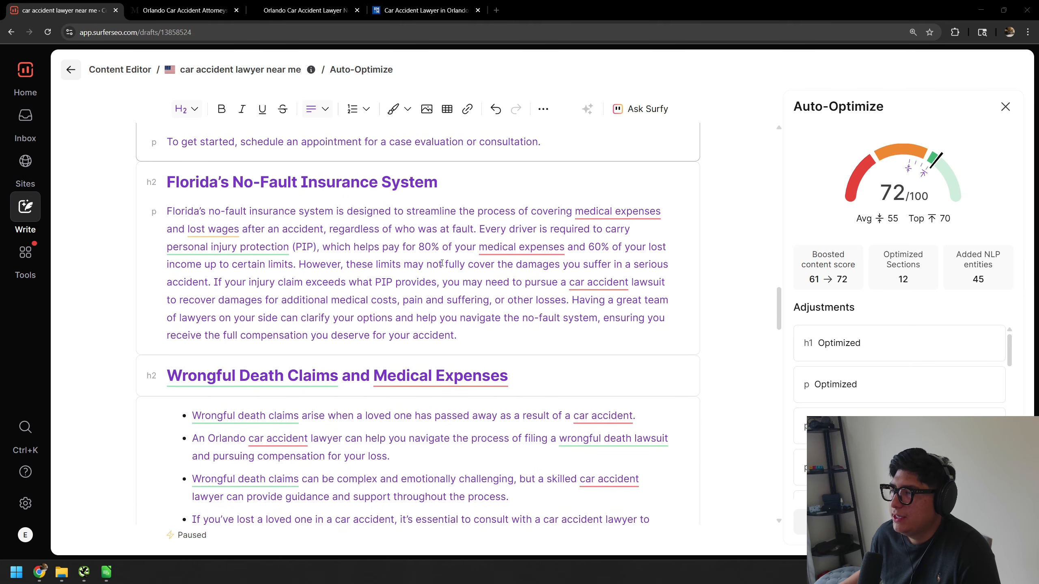
Step: Examine the added "Florida's No-Fault Insurance System" section, including its 80% medical expenses coverage claim
mouse_move(617, 212)
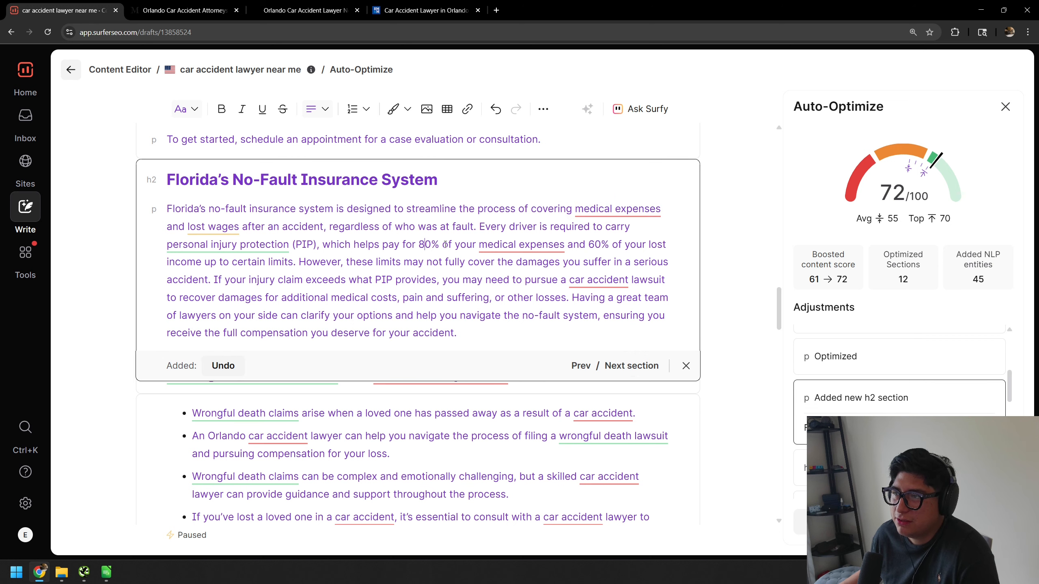
drag(442, 245, 410, 244)
click(484, 271)
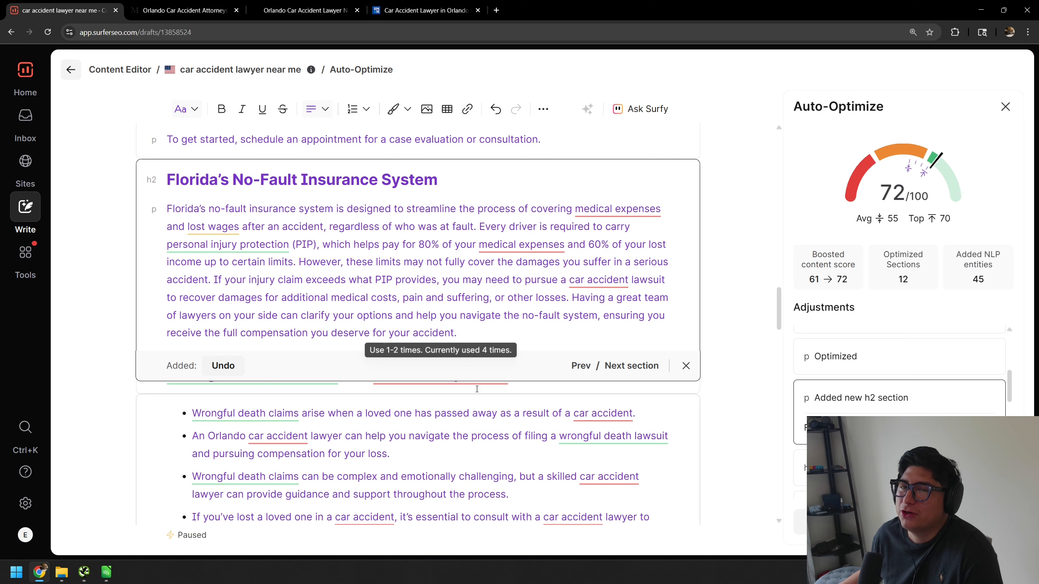
scroll(486, 246, down, 3)
scroll(481, 254, up, 3)
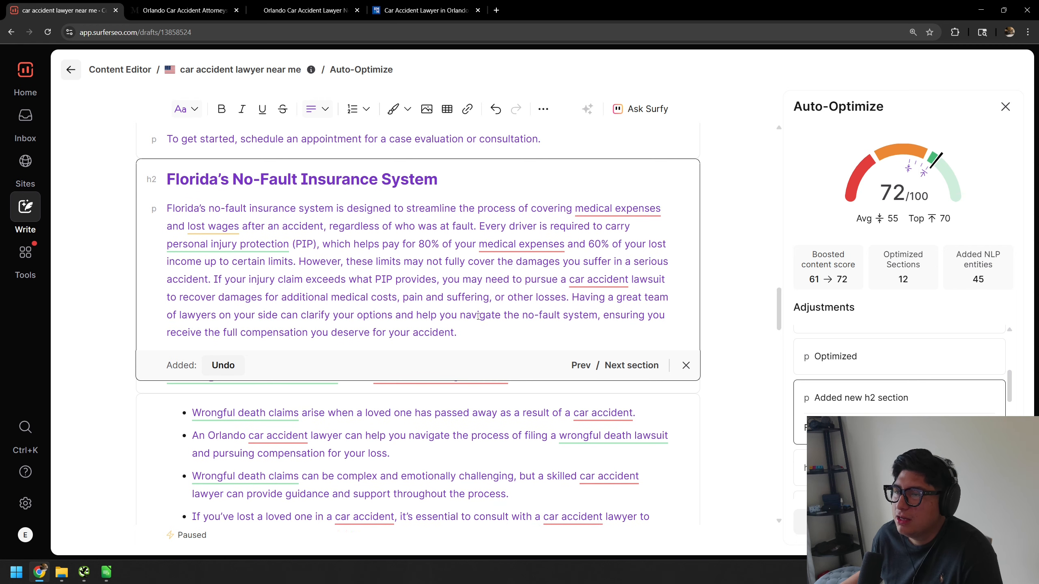
Step: Review the optimized "Car Accident Cases", "Time Limits for Filing a Lawsuit" and "Proving Negligence" sections, continuing through the Conclusion
scroll(478, 316, down, 7)
scroll(474, 299, down, 7)
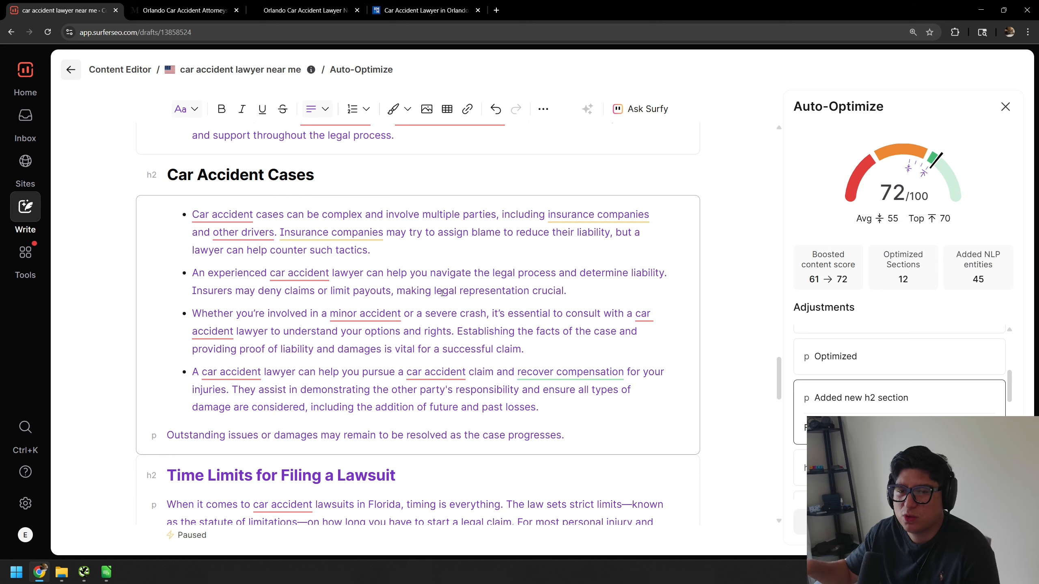
scroll(449, 221, down, 6)
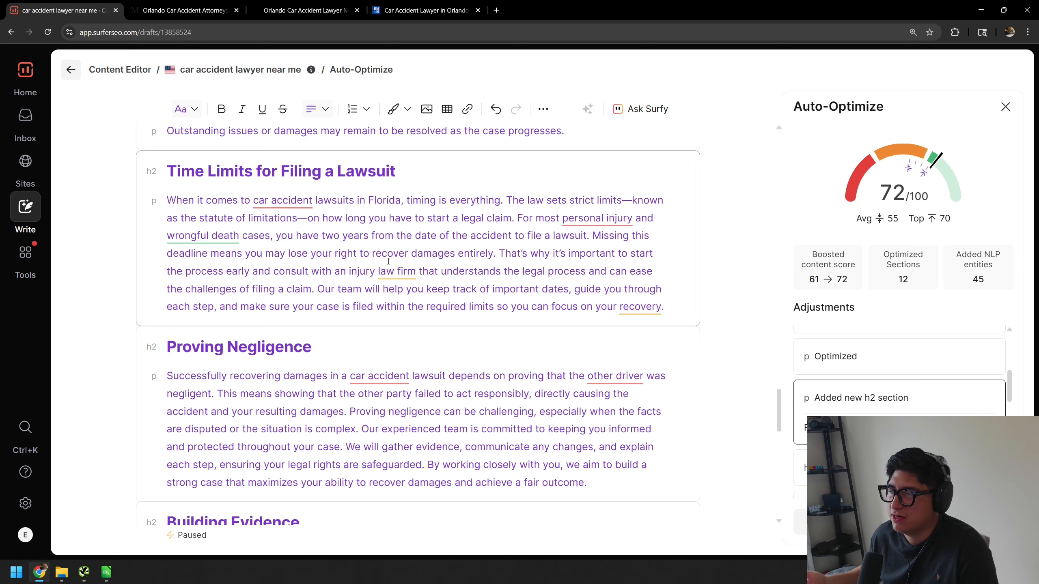
scroll(354, 225, down, 15)
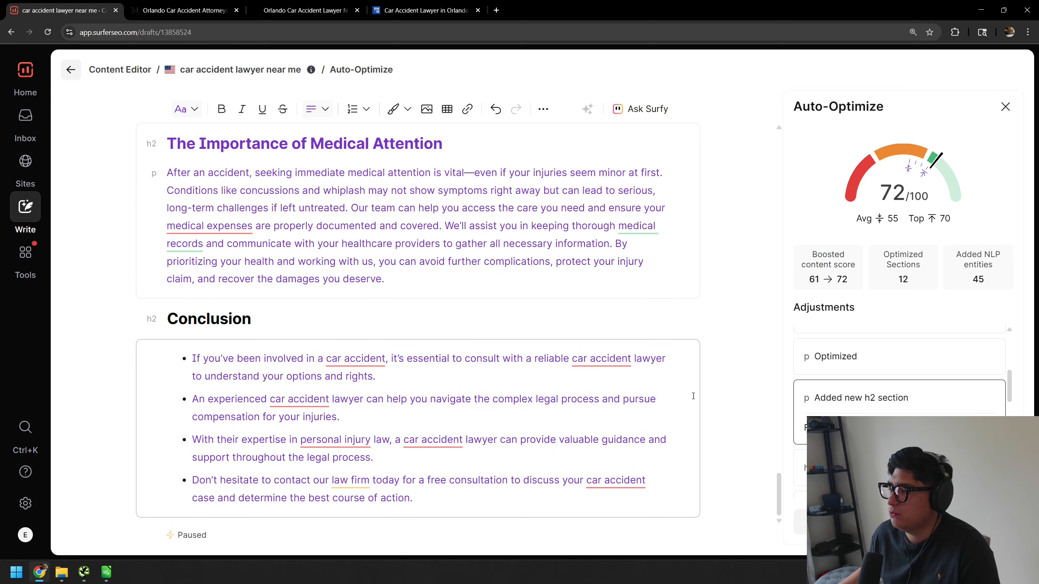
Step: Highlight the "Conclusion" heading to inspect it, leaving its text unedited
drag(290, 321, 161, 318)
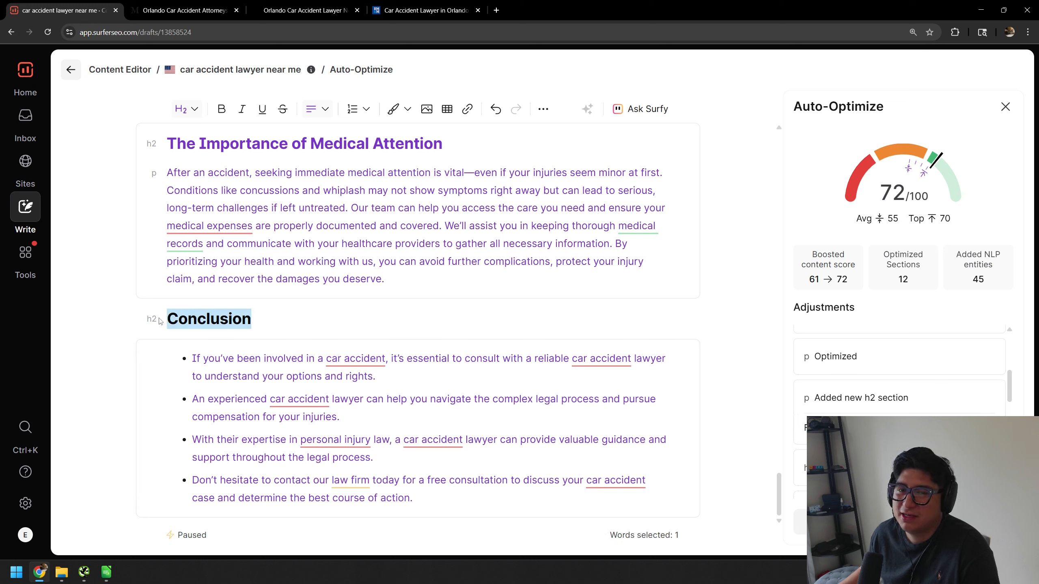
click(271, 321)
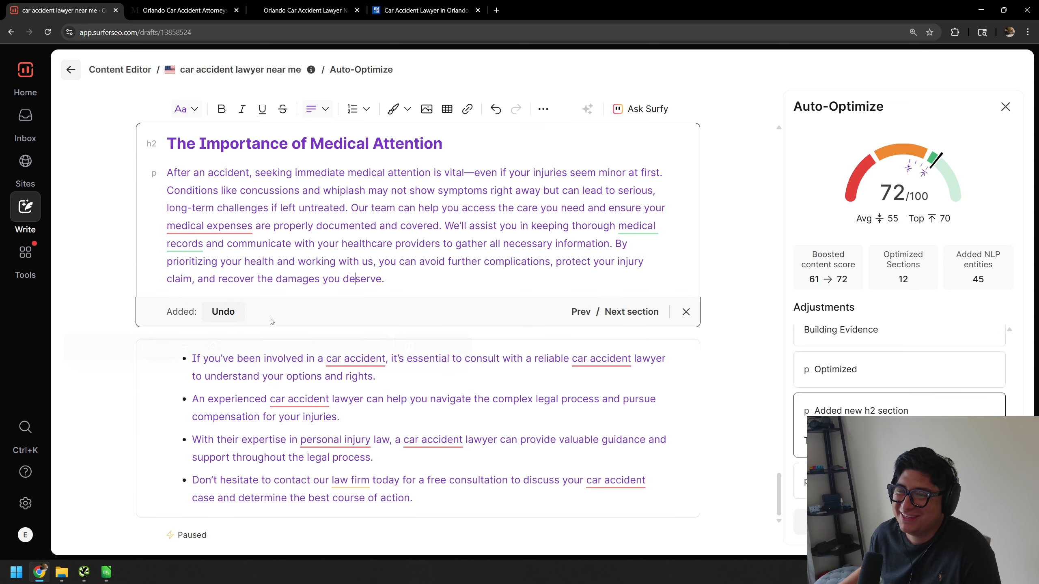
drag(256, 323, 166, 322)
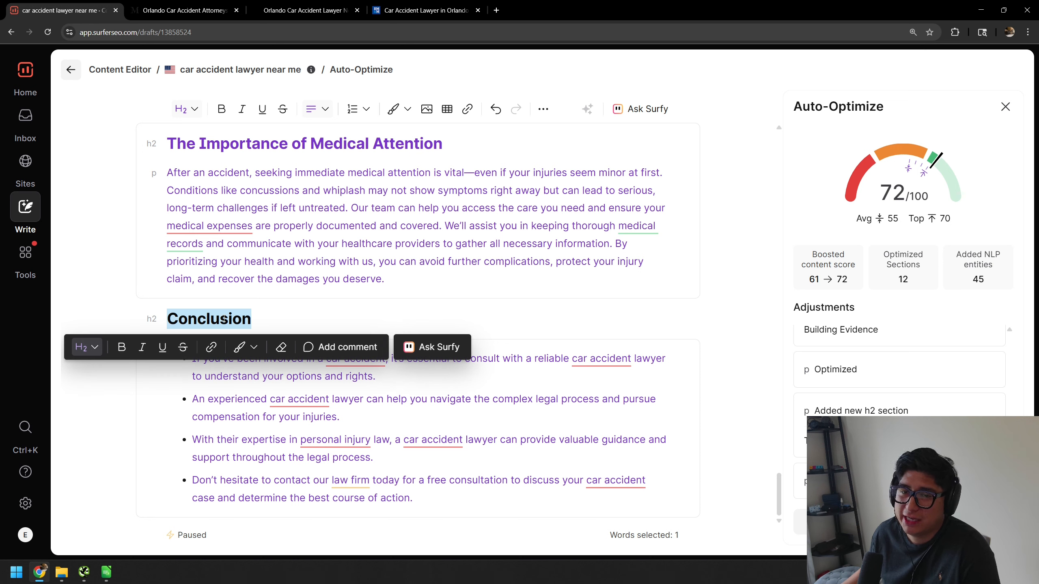
click(274, 320)
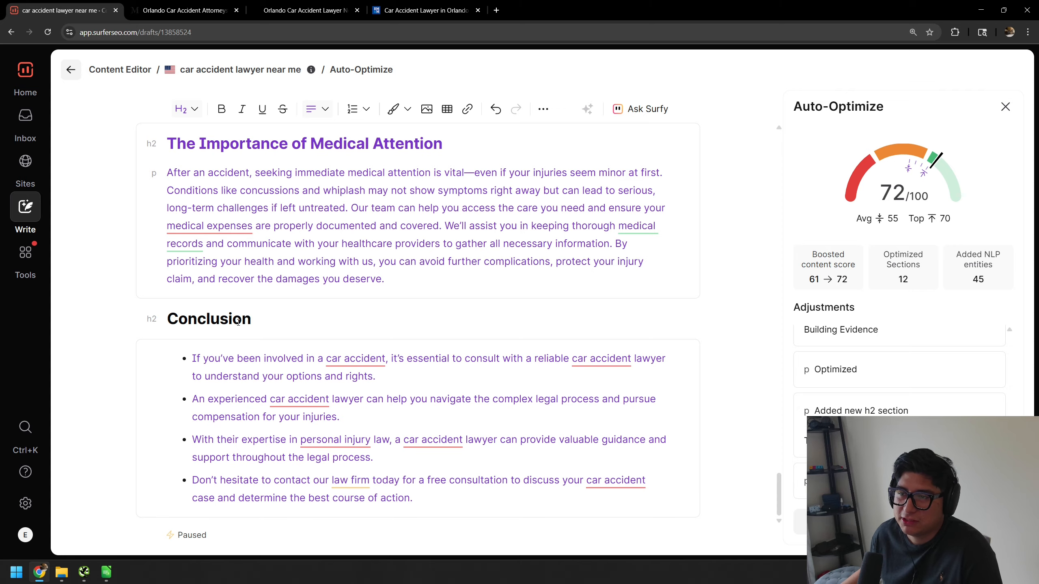
drag(238, 323, 169, 319)
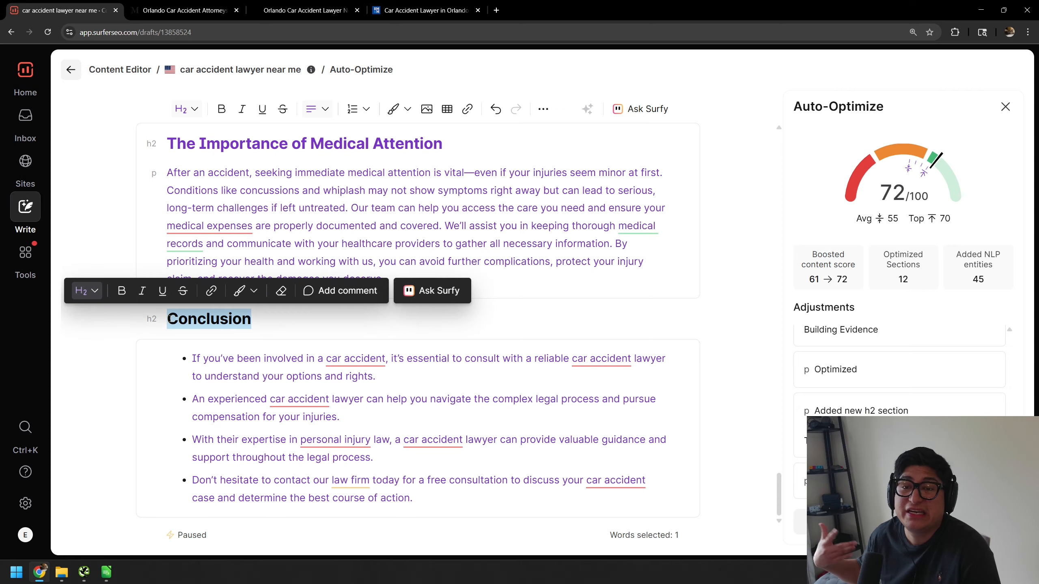
click(322, 325)
Step: Apply the Auto-Optimize changes to the draft and return to its title
scroll(739, 424, up, 20)
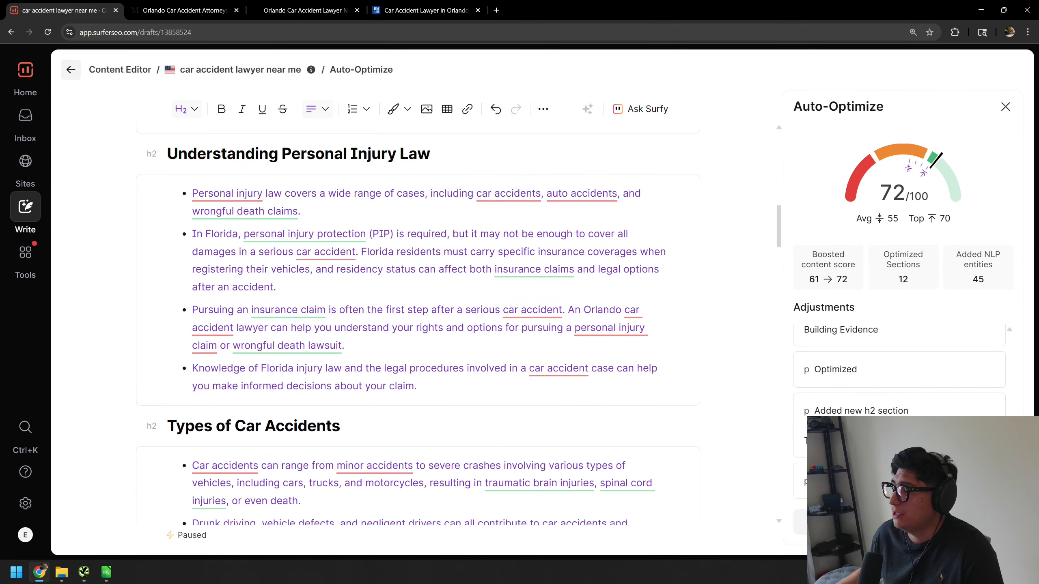
click(955, 522)
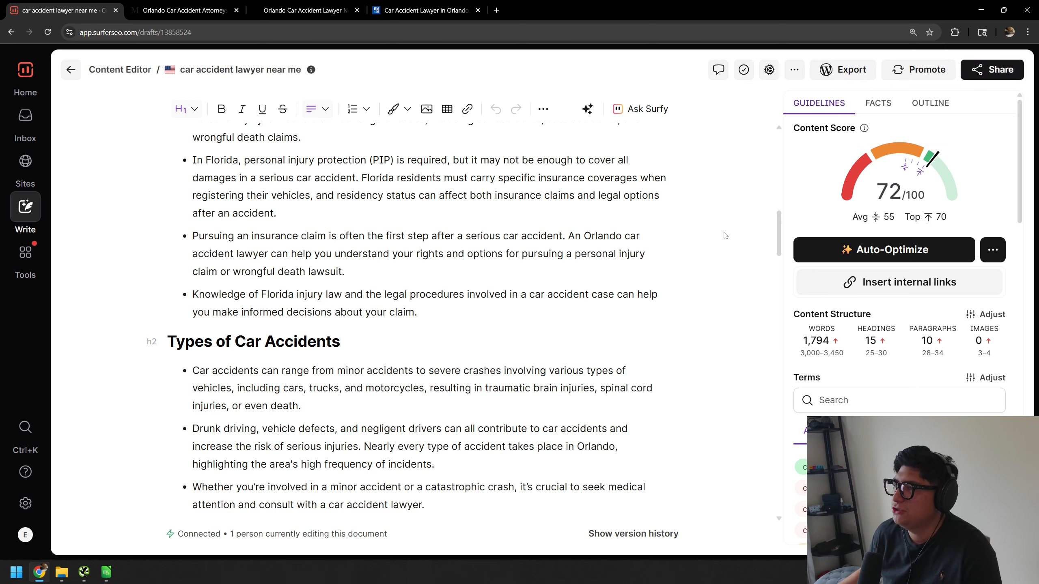
scroll(527, 339, up, 10)
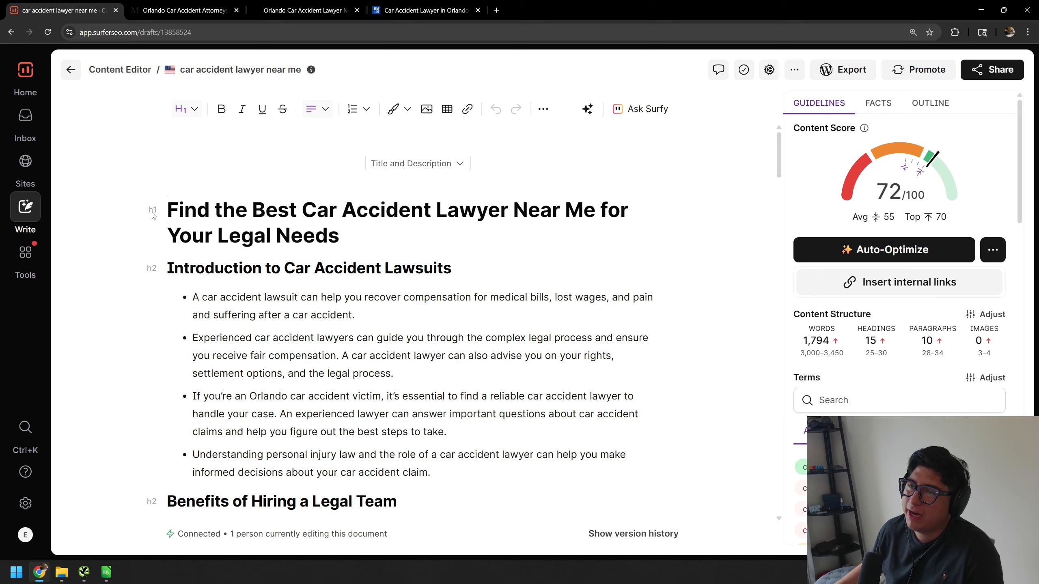
Step: Examine the bulleted text in the optimized draft's introduction and "Benefits of Hiring a Legal Team" section
click(186, 299)
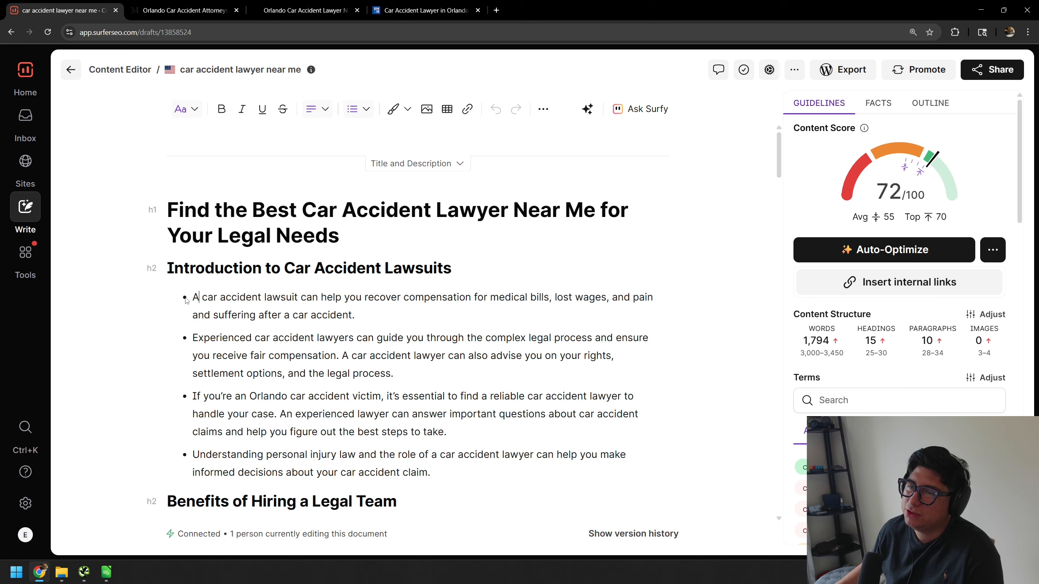
scroll(259, 304, down, 5)
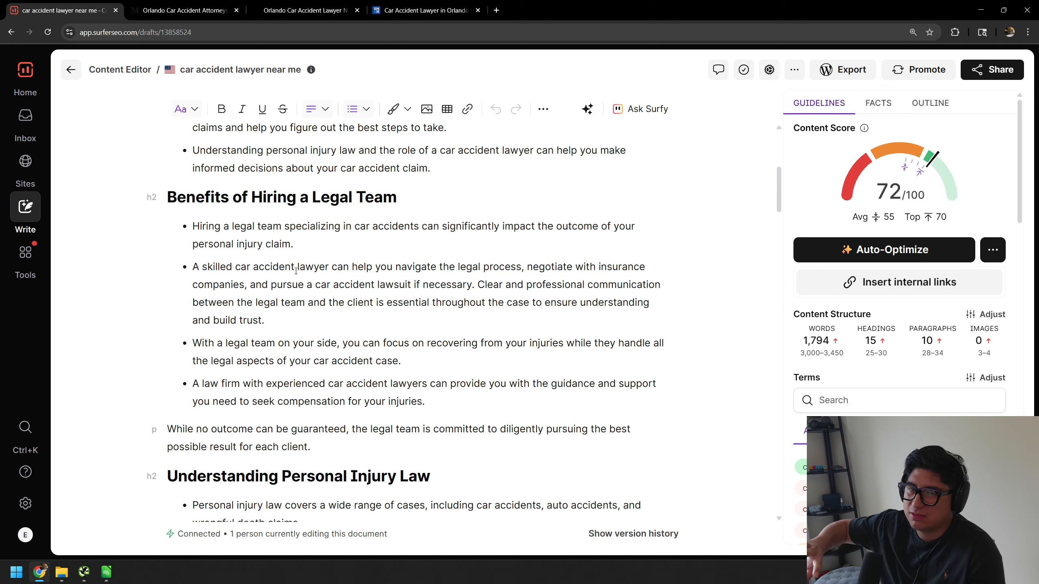
scroll(292, 405, up, 5)
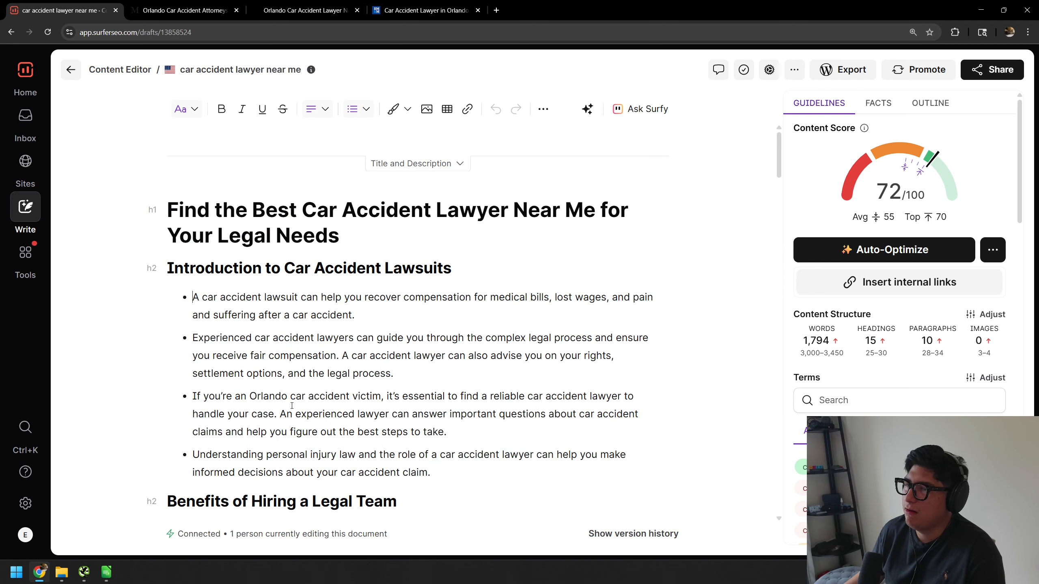